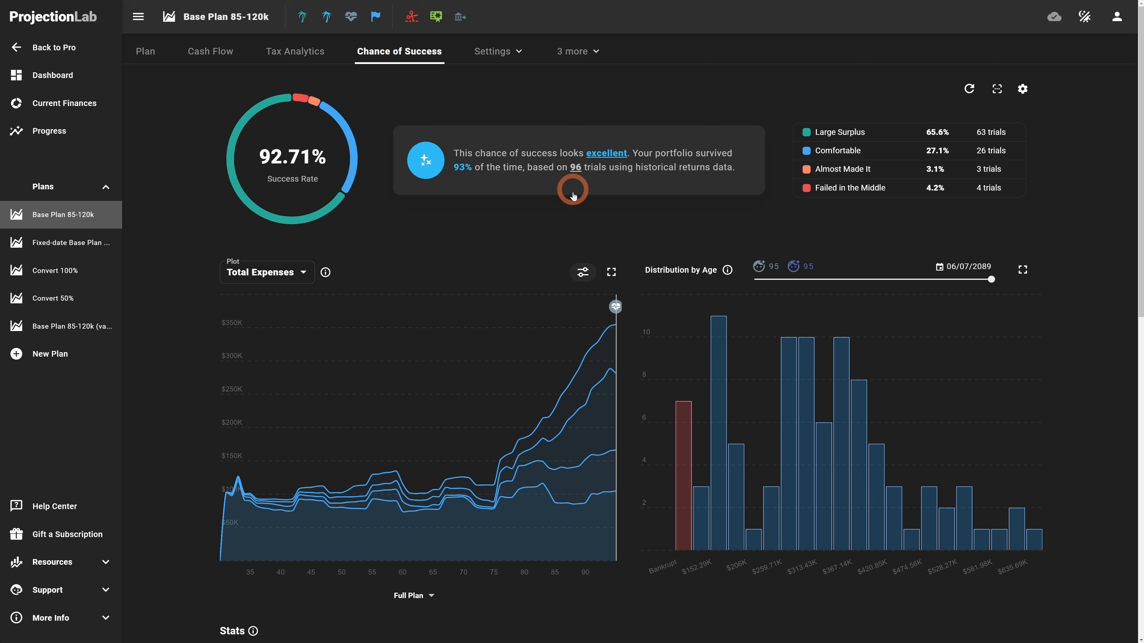
- Switch the results plot to Net Worth and inspect its percentile lines and the Distribution by Age histogram
mouse_move(267, 156)
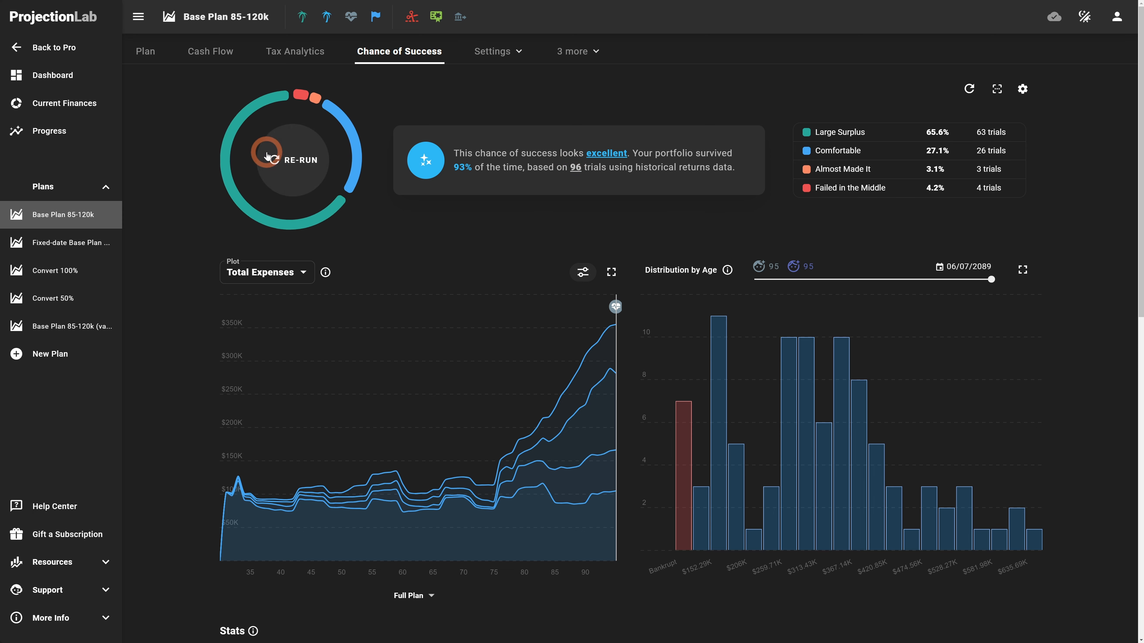
mouse_move(328, 207)
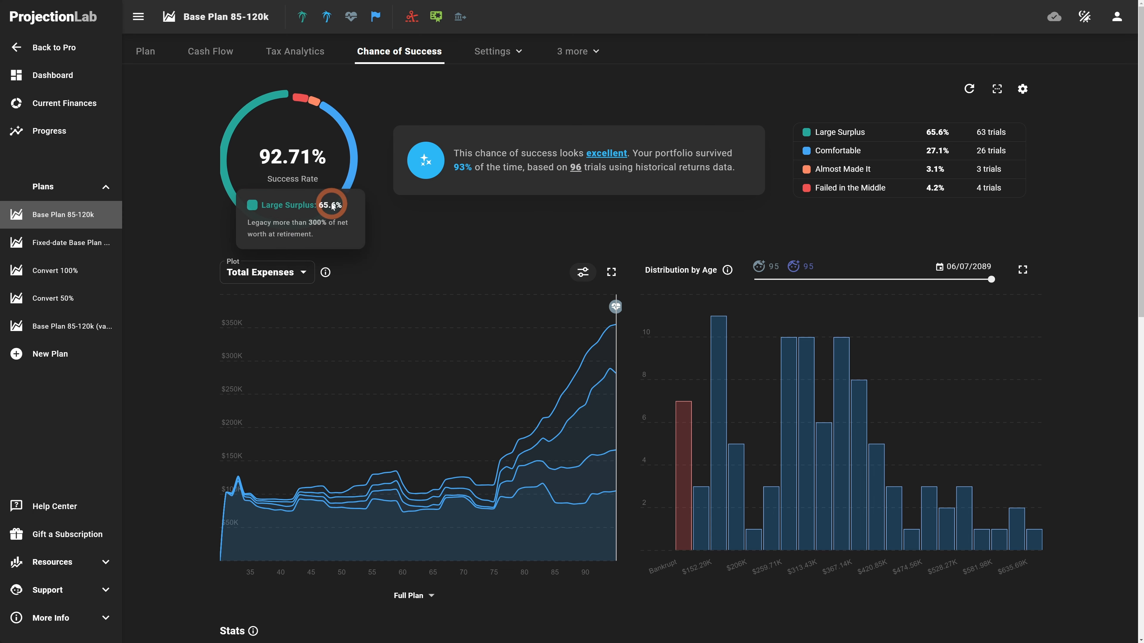
mouse_move(890, 178)
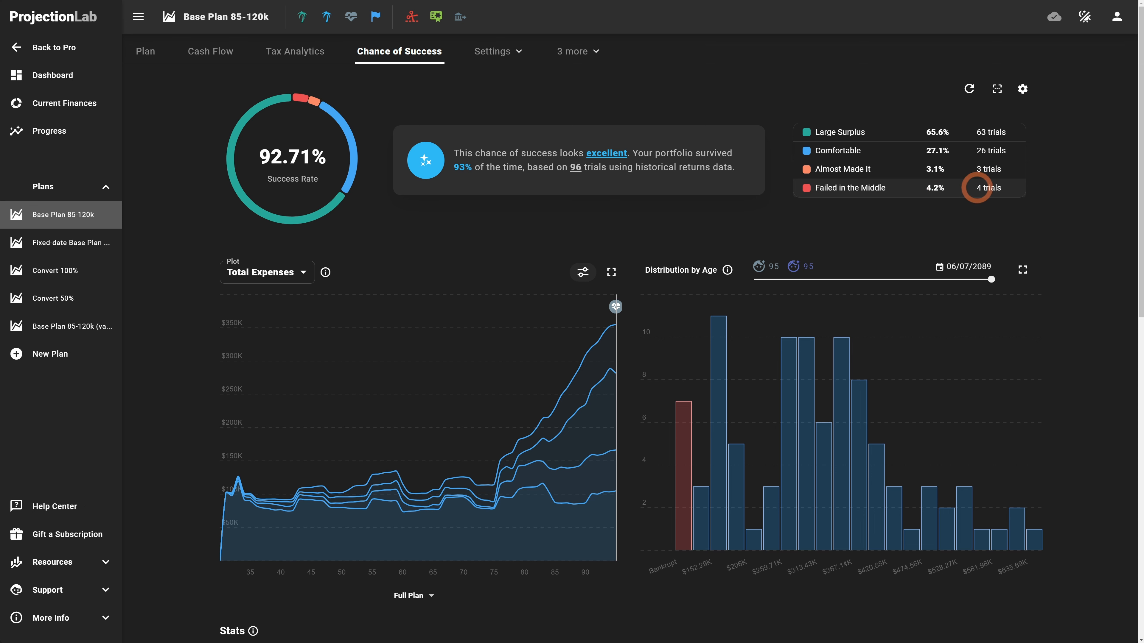
mouse_move(861, 193)
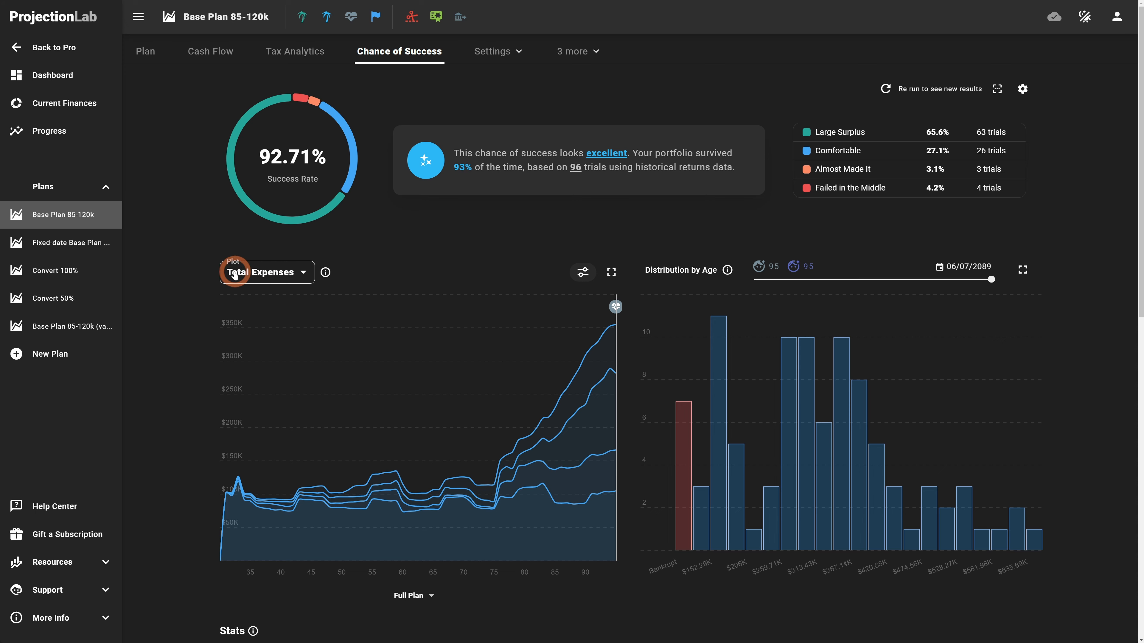
left_click(248, 276)
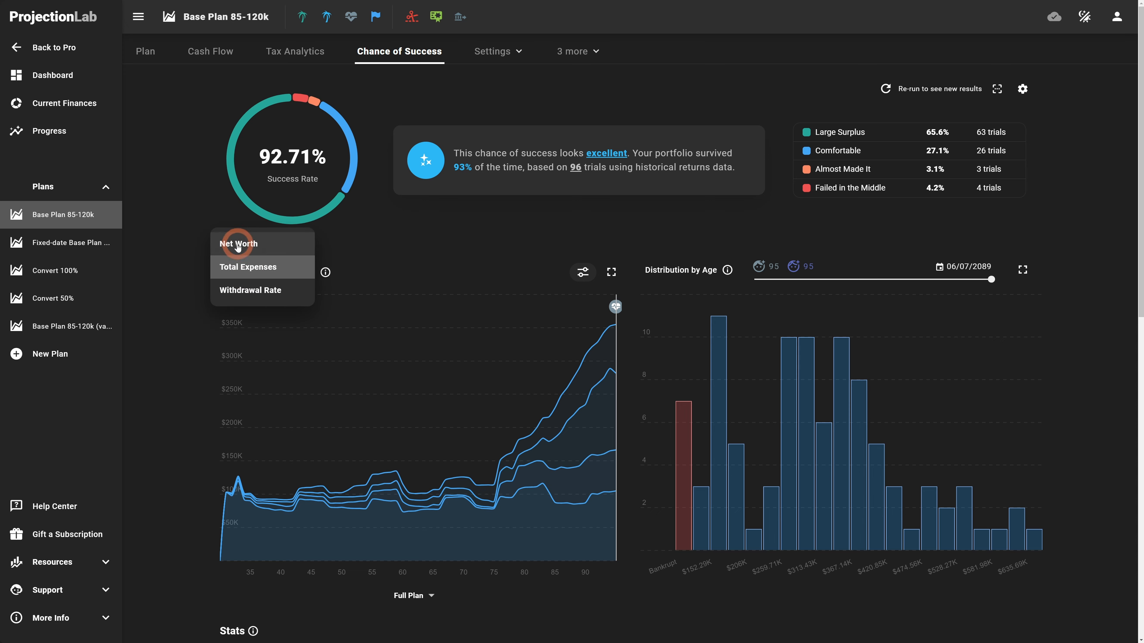
left_click(238, 244)
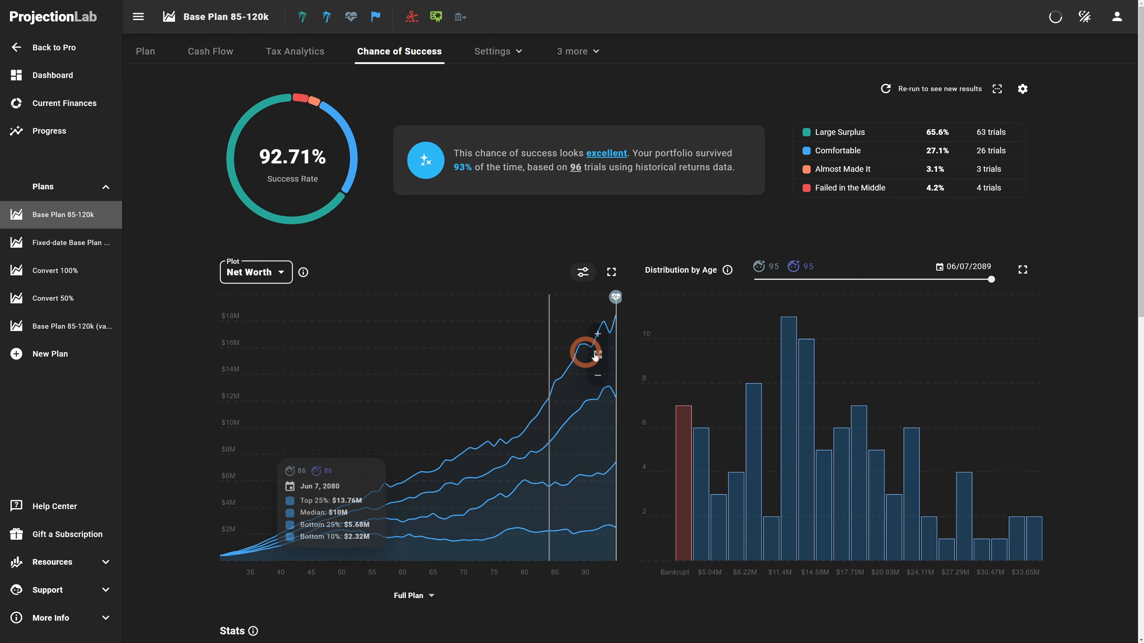
left_click(256, 276)
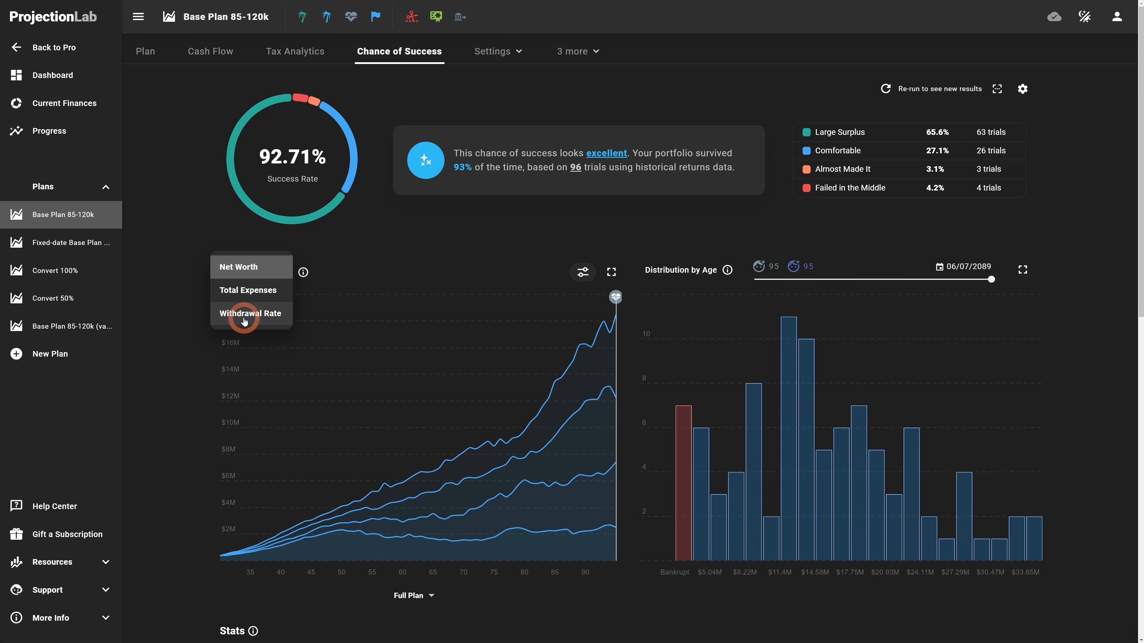
left_click(456, 261)
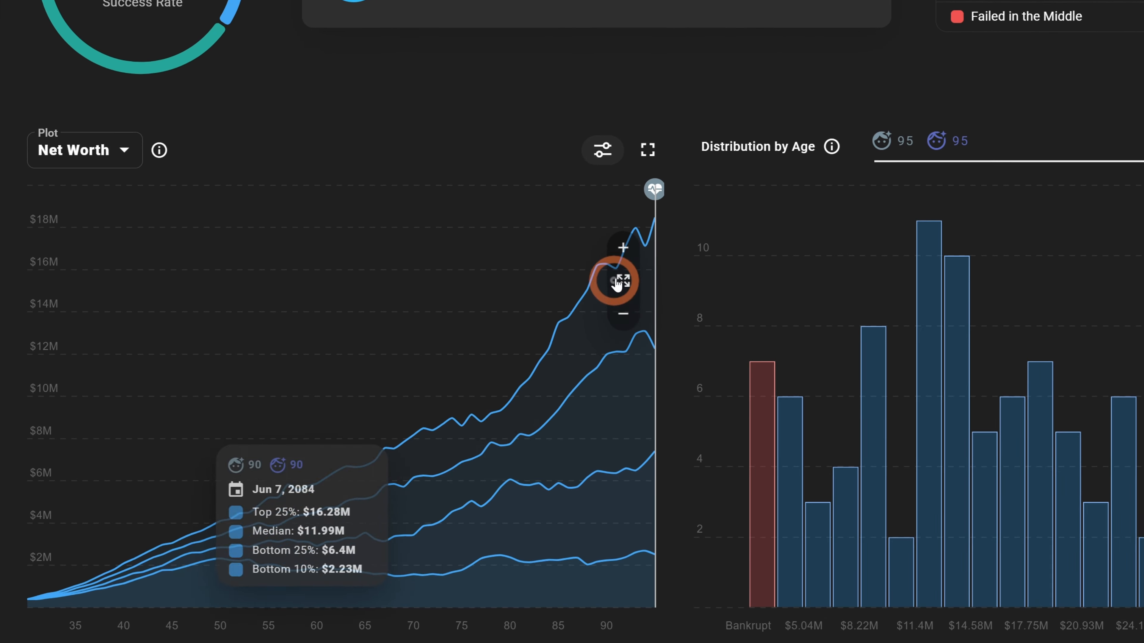
mouse_move(658, 218)
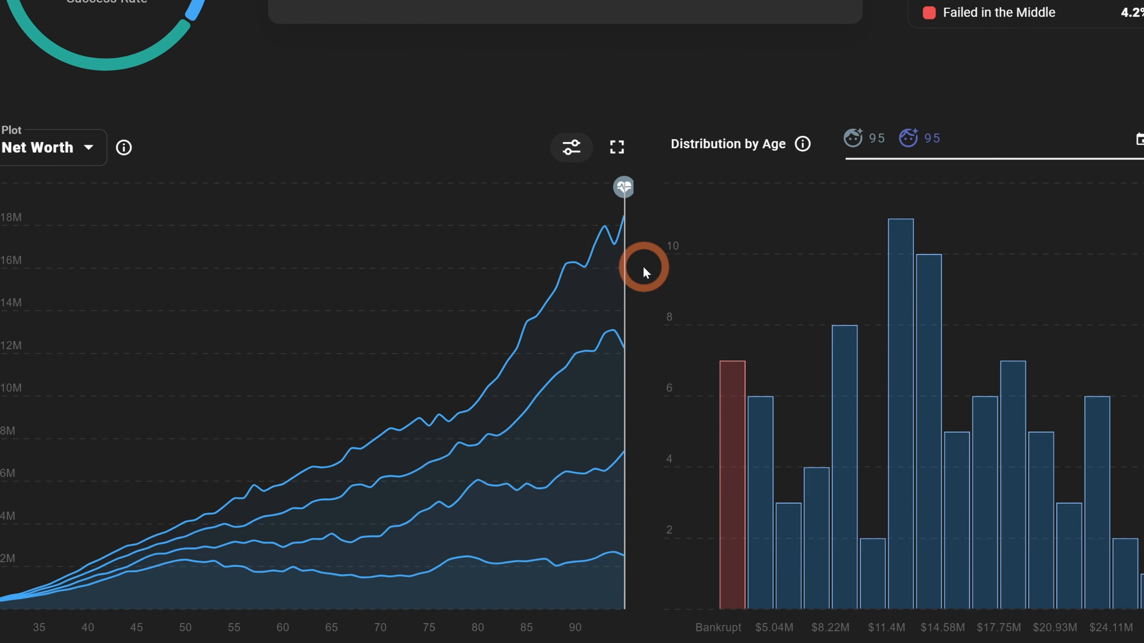
mouse_move(754, 474)
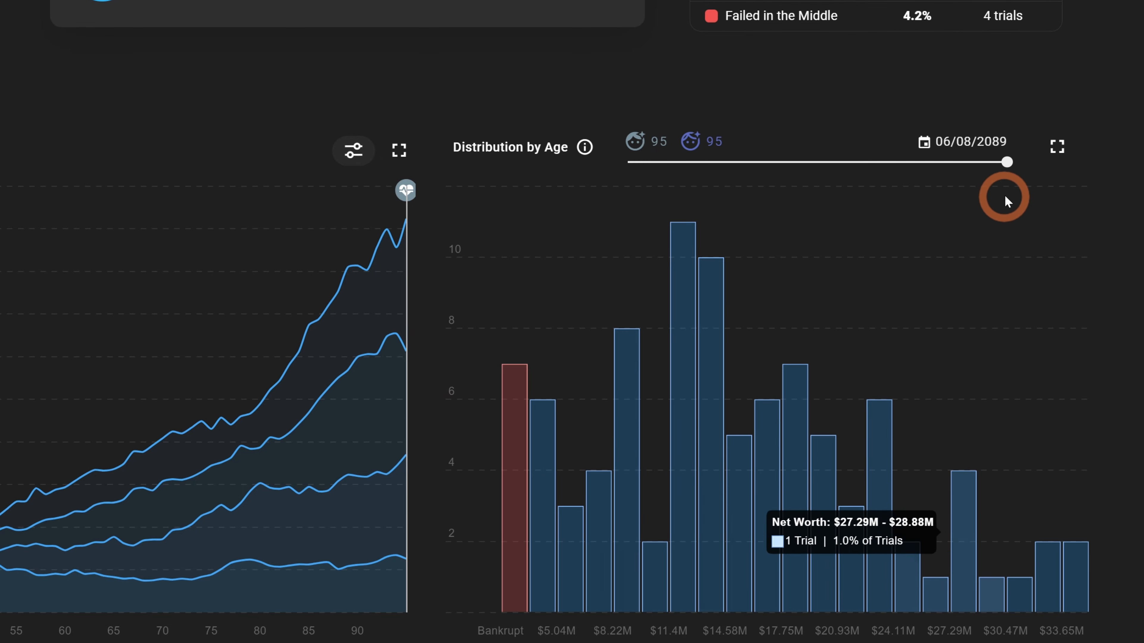
mouse_move(1010, 164)
left_mouse_down()
mouse_move(990, 168)
mouse_move(1010, 173)
left_mouse_up()
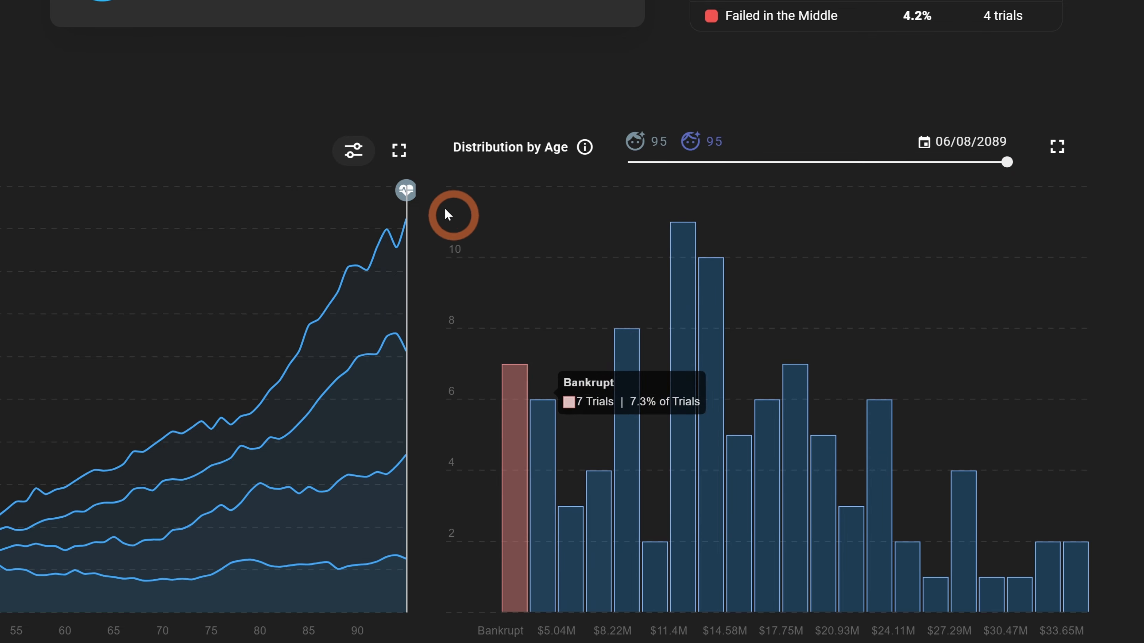
mouse_move(403, 210)
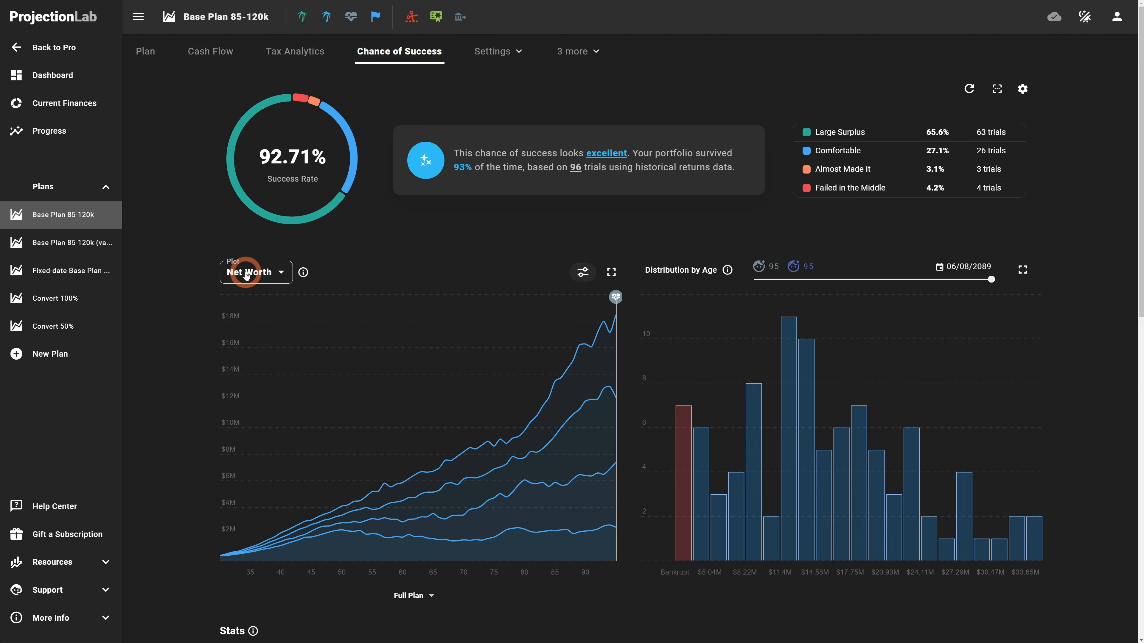
- View the Total Expenses and Withdrawal Rate plots, and look over the stats, milestones and trials below them
left_click(245, 274)
left_click(238, 292)
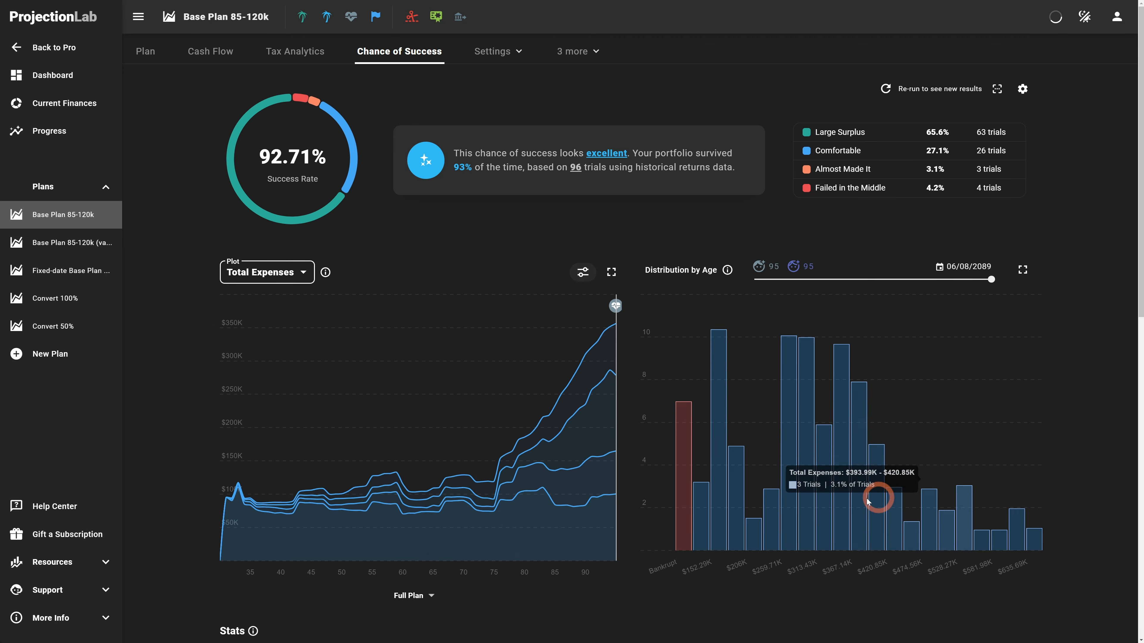
left_click(408, 285)
left_click(243, 275)
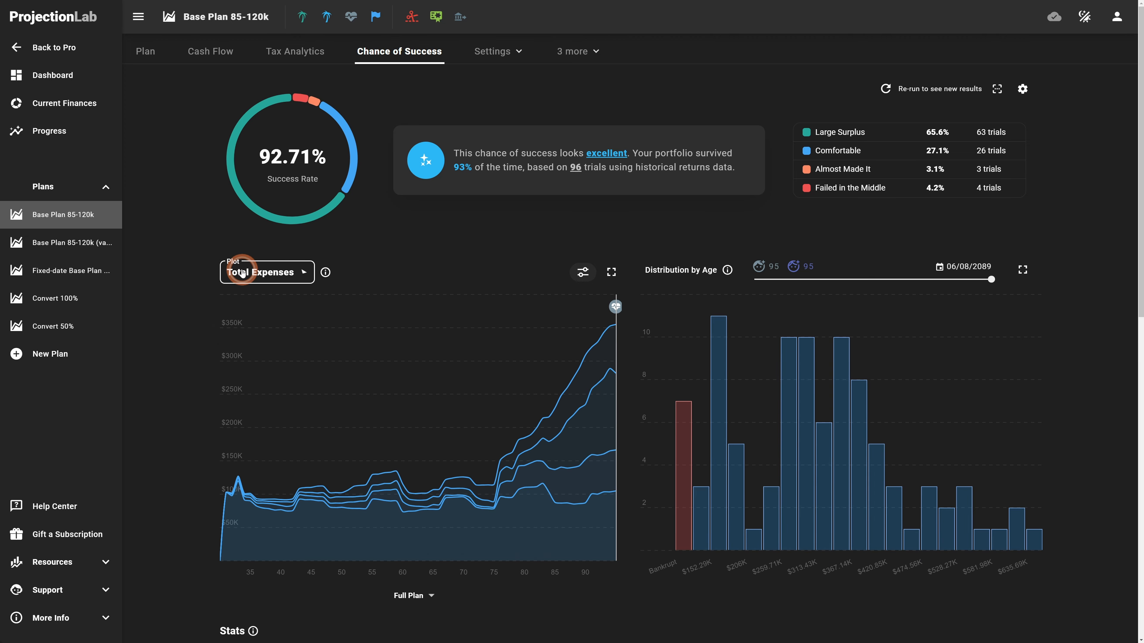
left_click(247, 290)
left_click(353, 386)
left_click(656, 588)
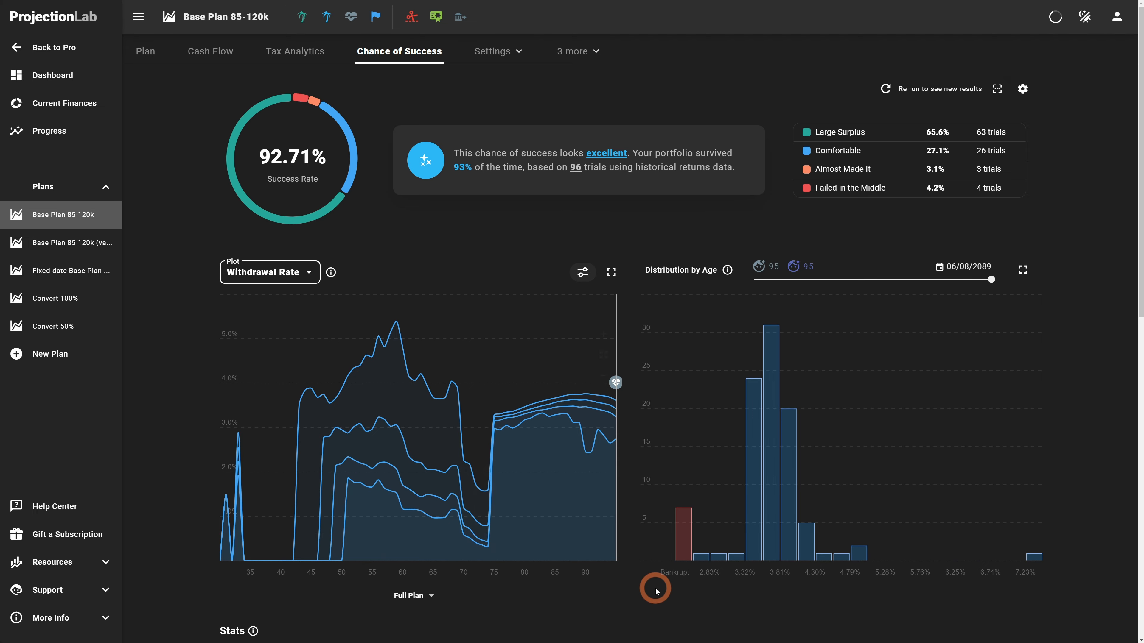
left_click(171, 300)
scroll(173, 302, "down", 10)
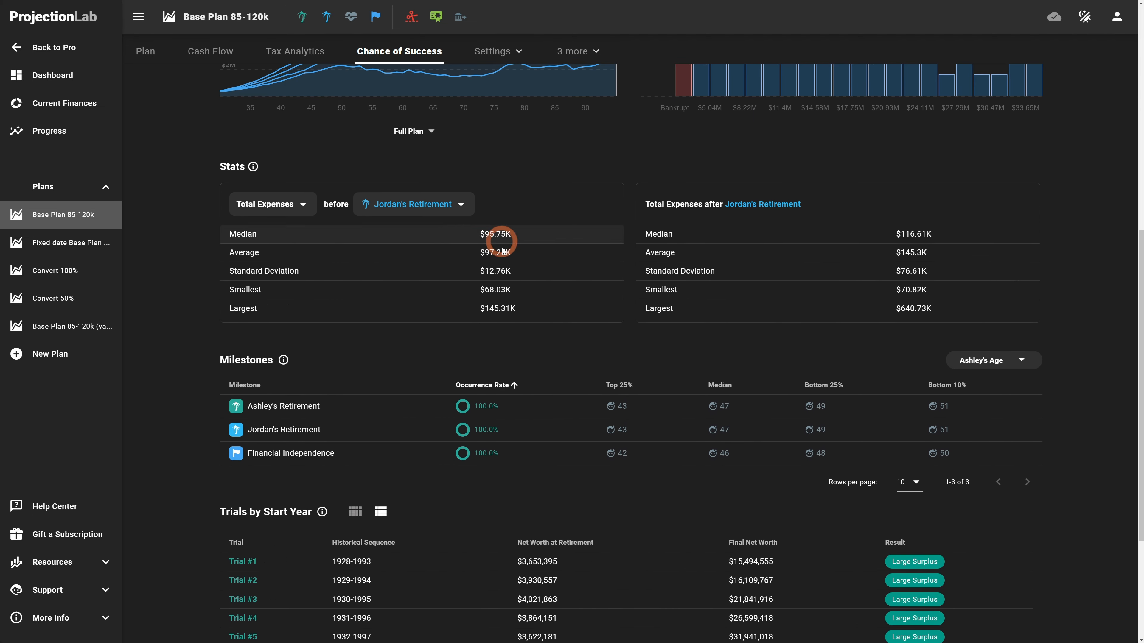
scroll(485, 474, "down", 4)
scroll(450, 439, "up", 11)
scroll(395, 431, "up", 3)
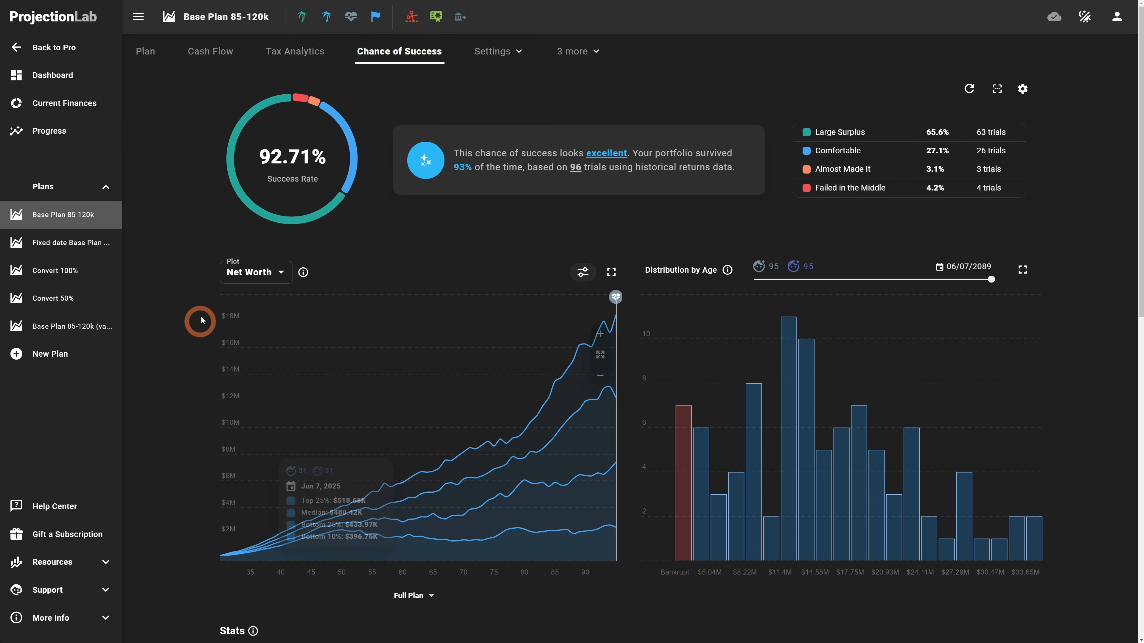
- Set the historical sampling method to Random Start Years, Random-Restart and re-run the Monte Carlo simulation
left_click(1023, 90)
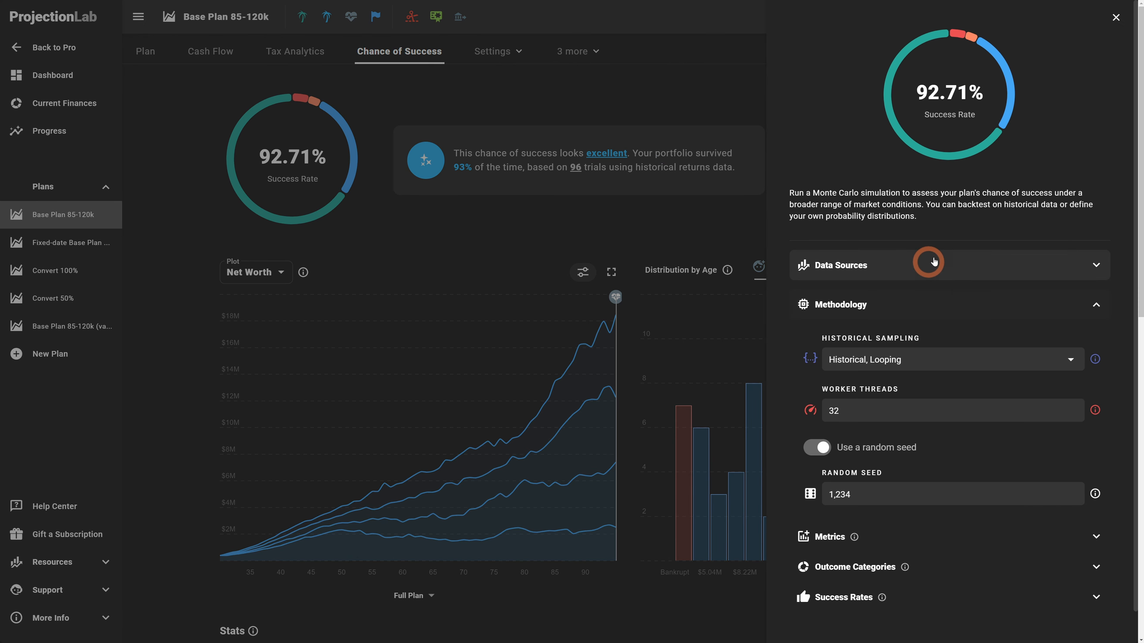
left_click(943, 364)
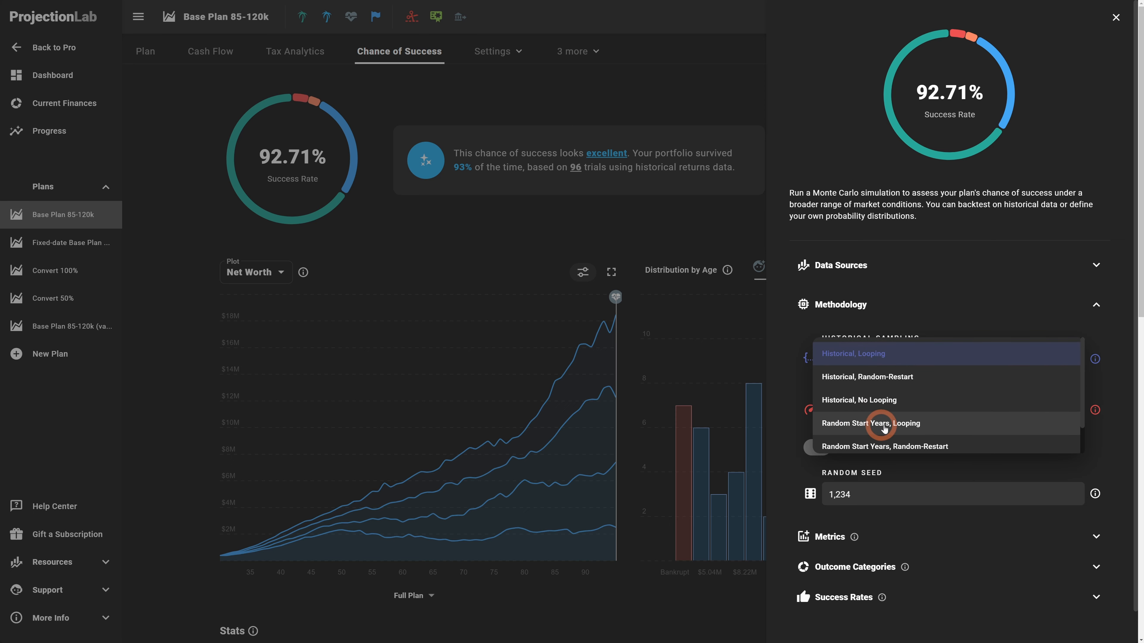
scroll(910, 428, "down", 1)
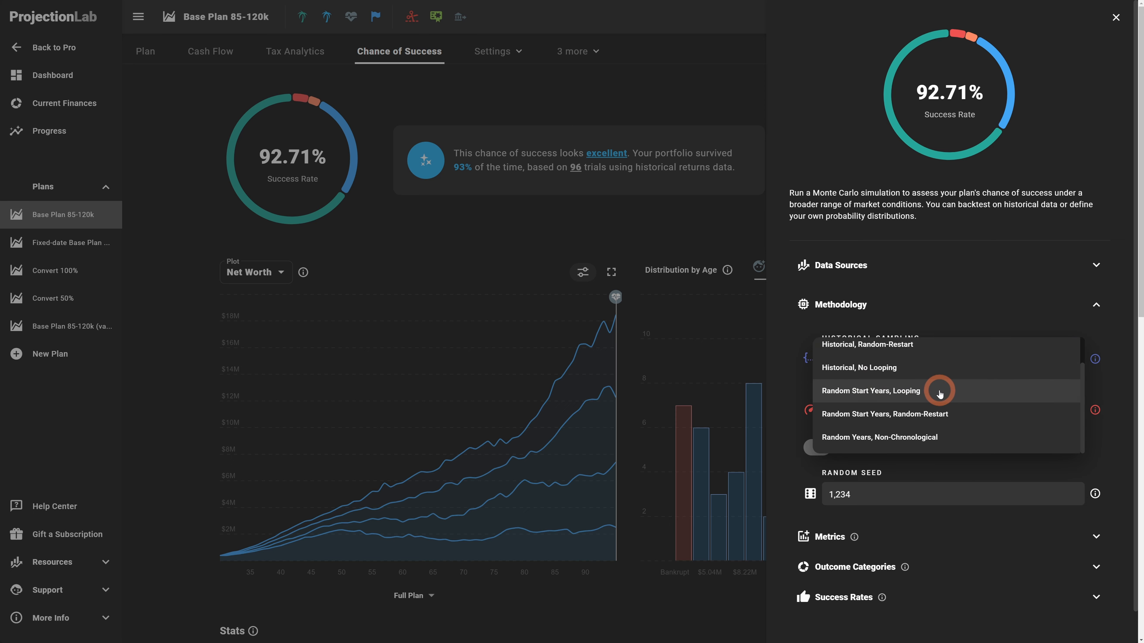
left_click(917, 415)
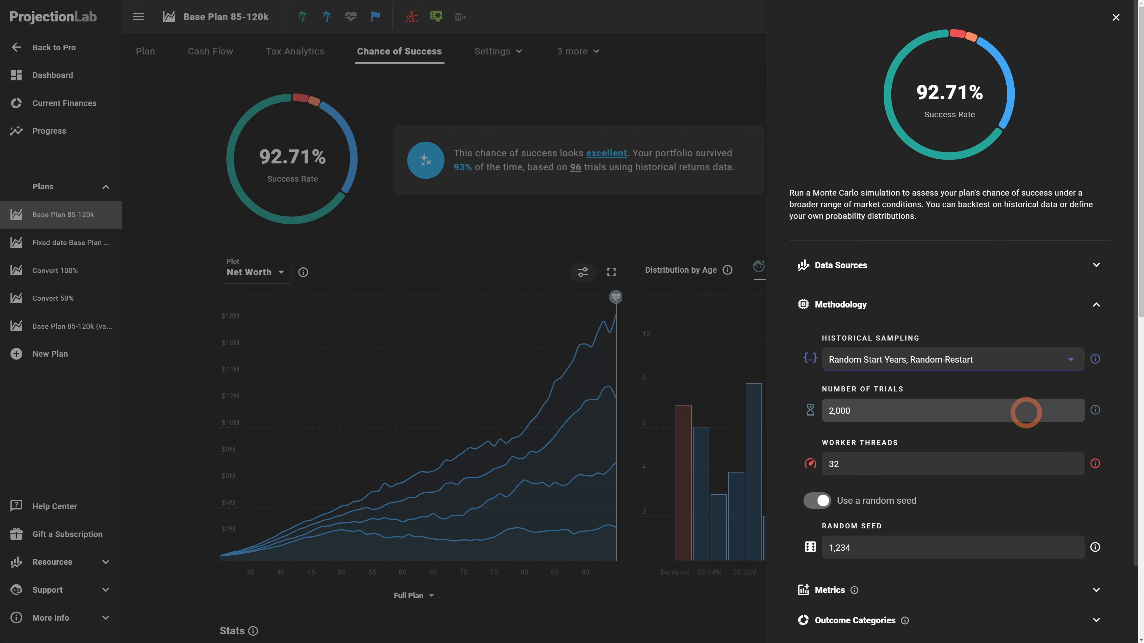
left_click(945, 107)
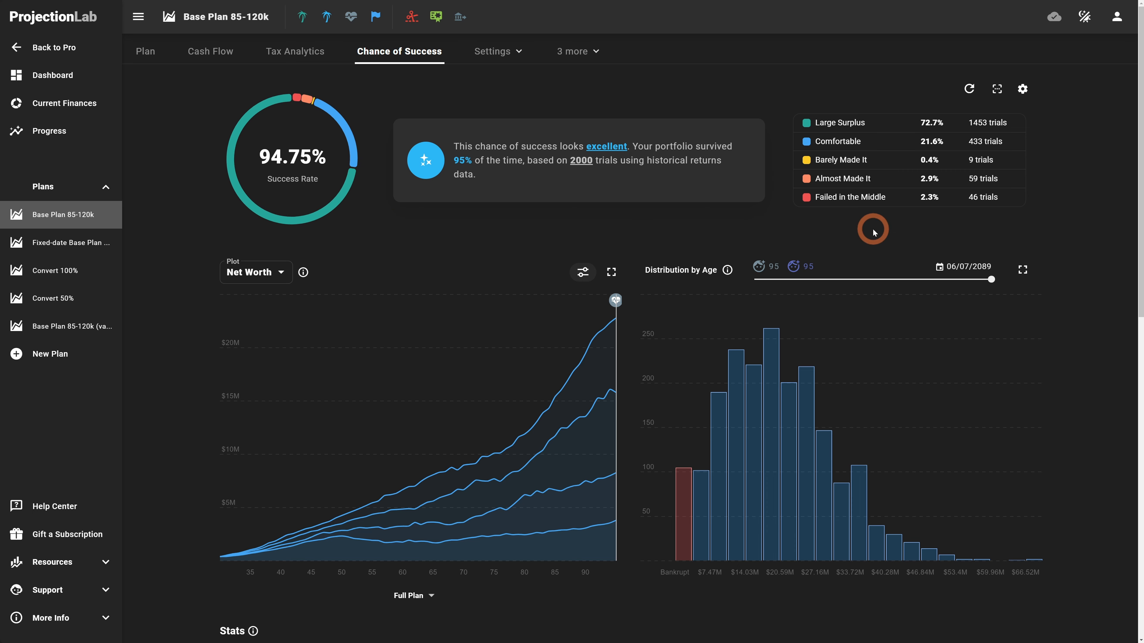
- Review the threshold definitions of the success and failure outcome categories, starting from Barely Made It
mouse_move(841, 159)
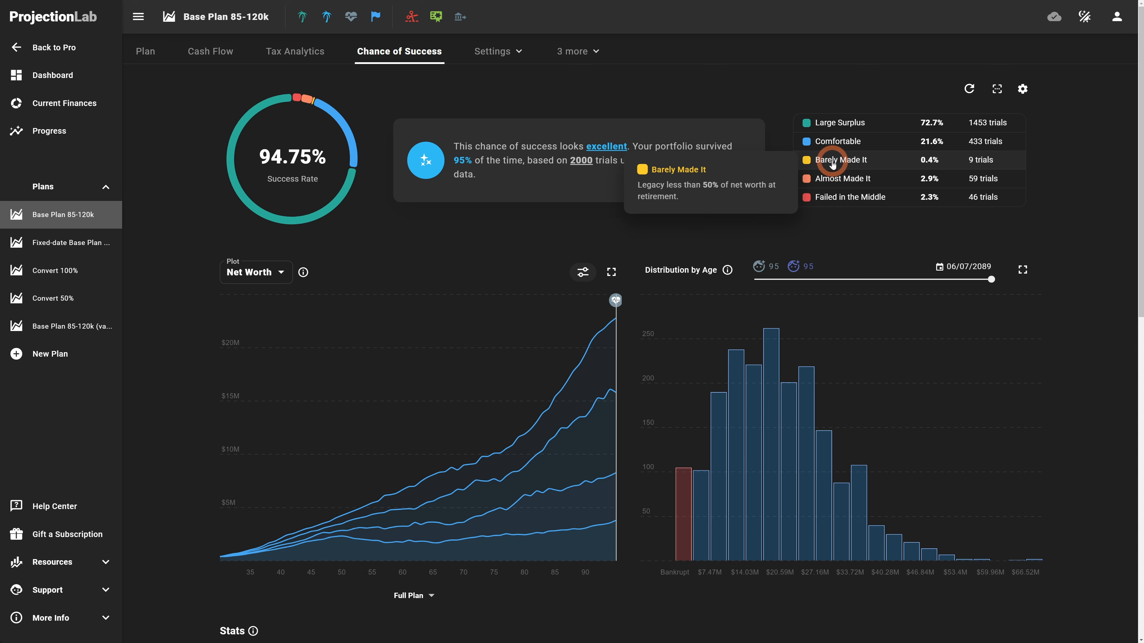
left_click(831, 171)
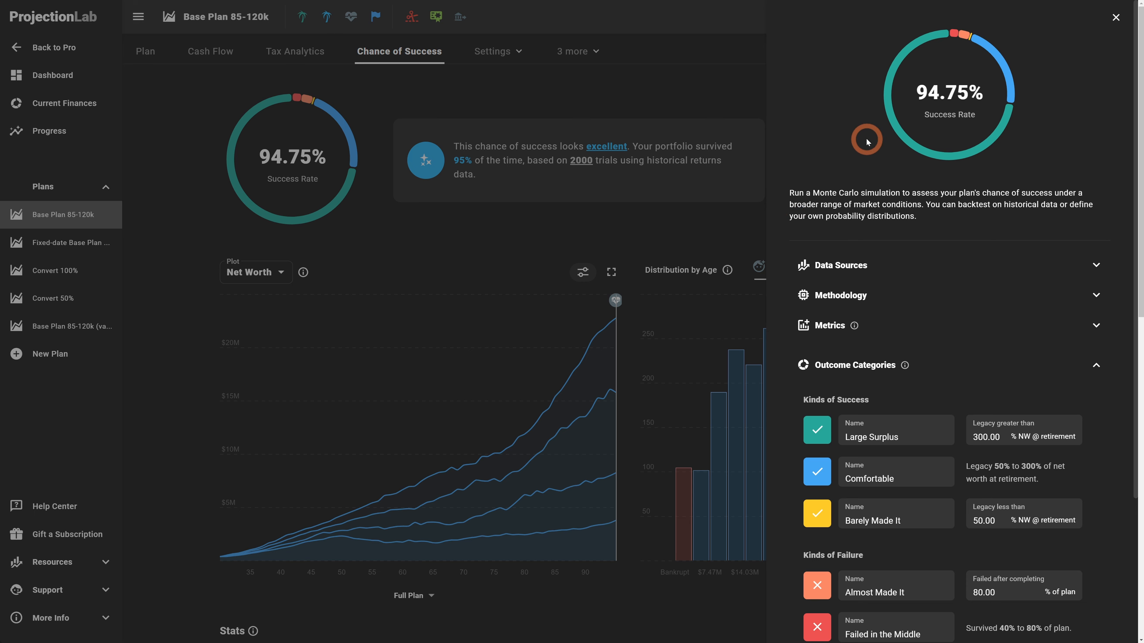
scroll(988, 433, "down", 4)
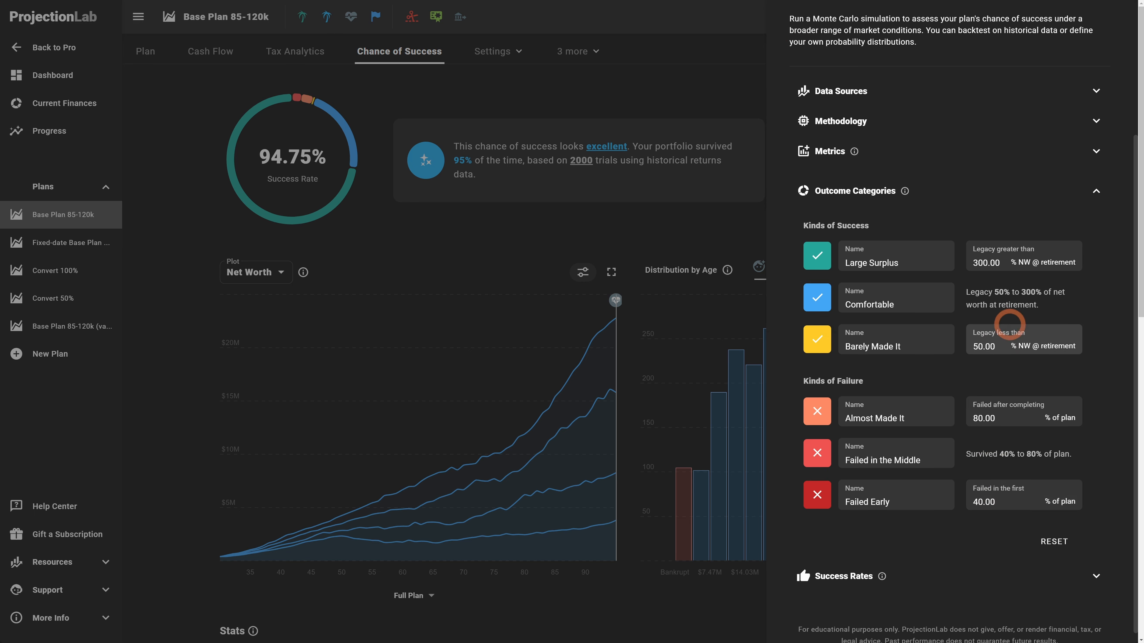
left_click(680, 60)
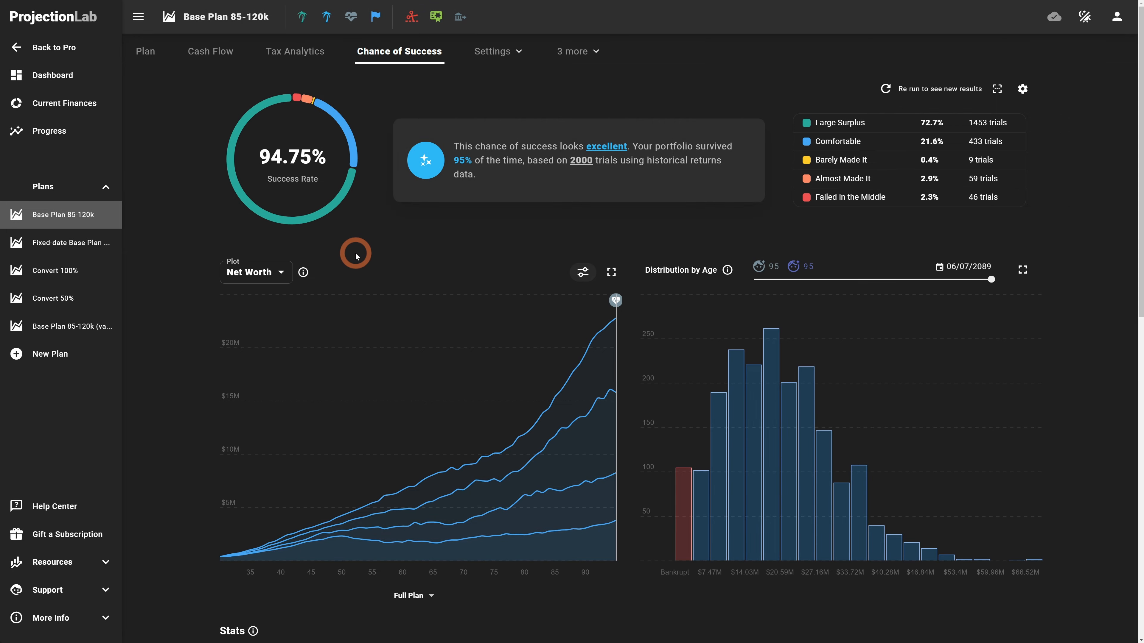
- Look over the Stats section and the metrics and milestones available for its net worth figures
scroll(354, 252, "down", 5)
scroll(355, 256, "down", 5)
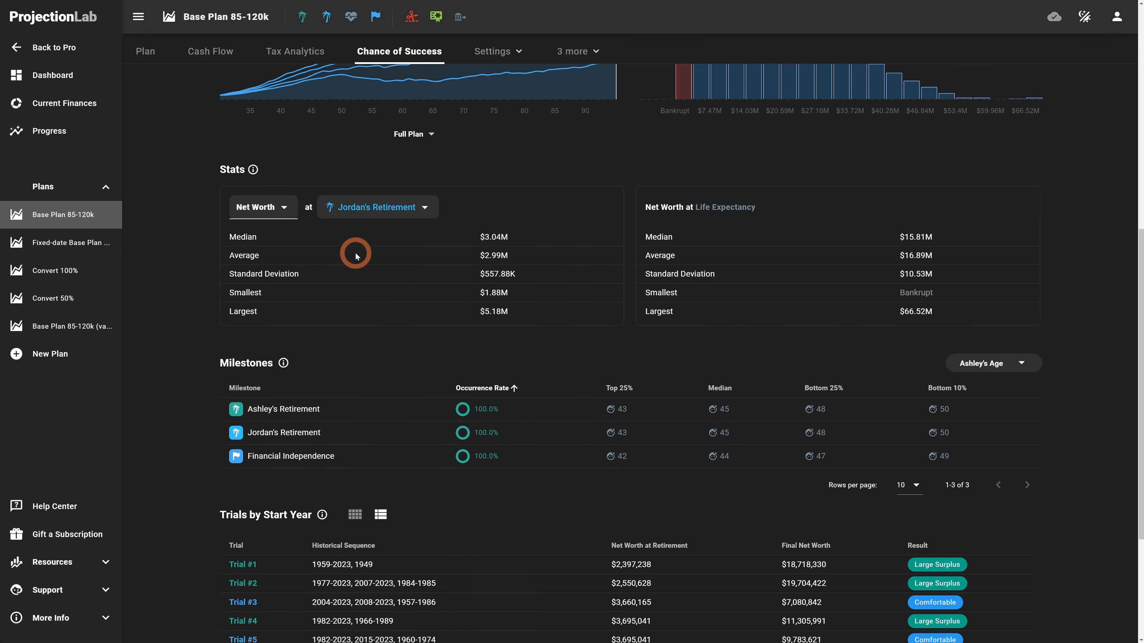
left_click(251, 205)
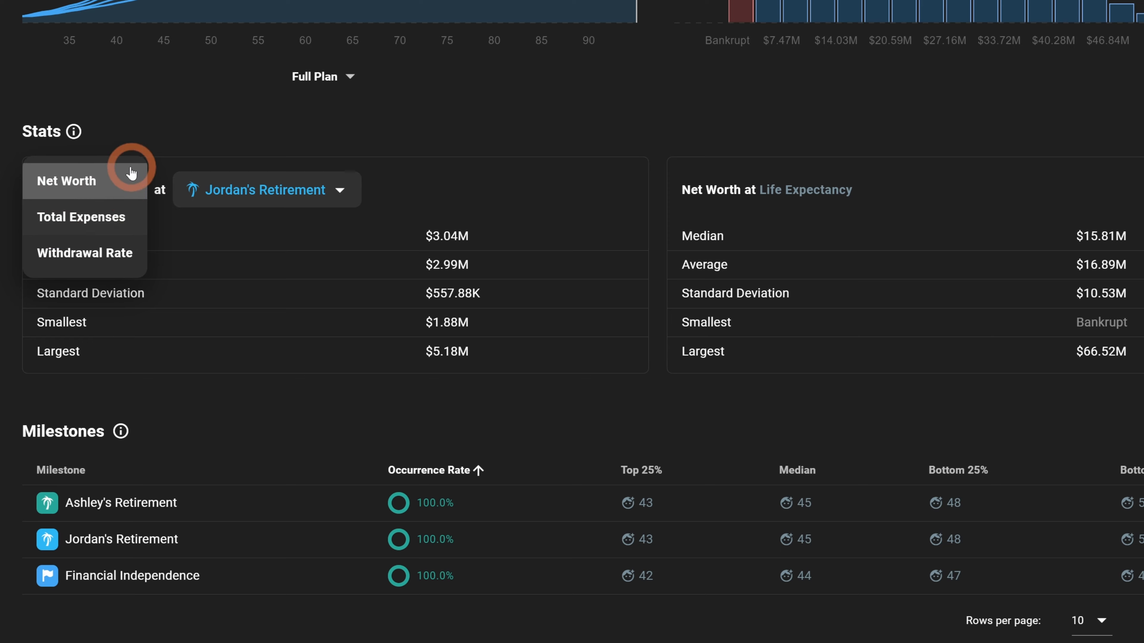
left_click(192, 185)
left_click(258, 194)
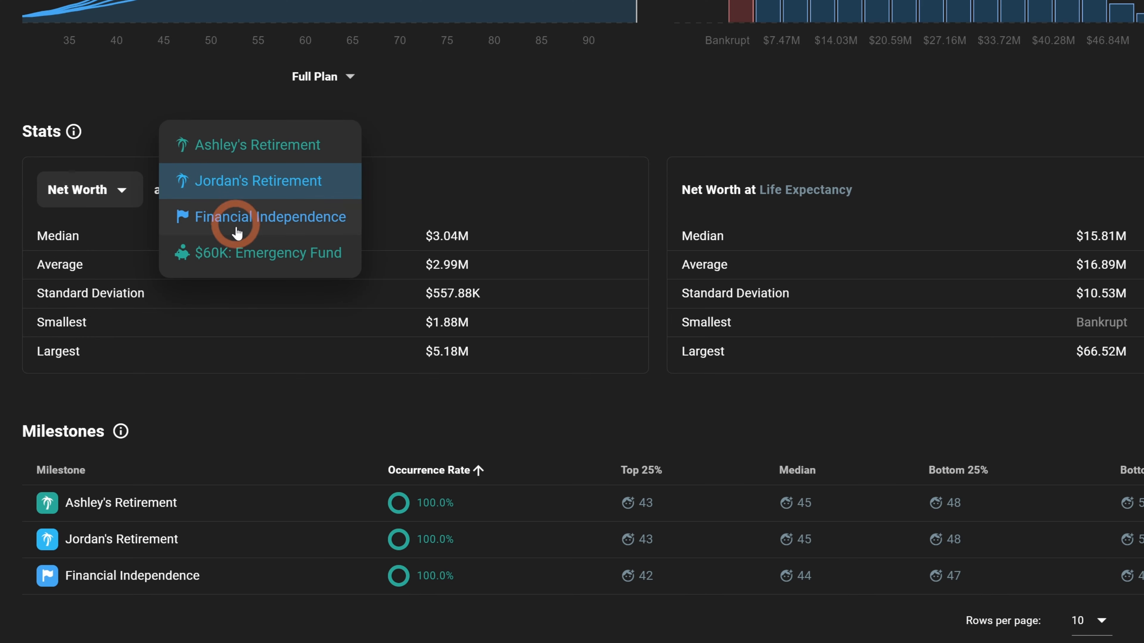
left_click(470, 201)
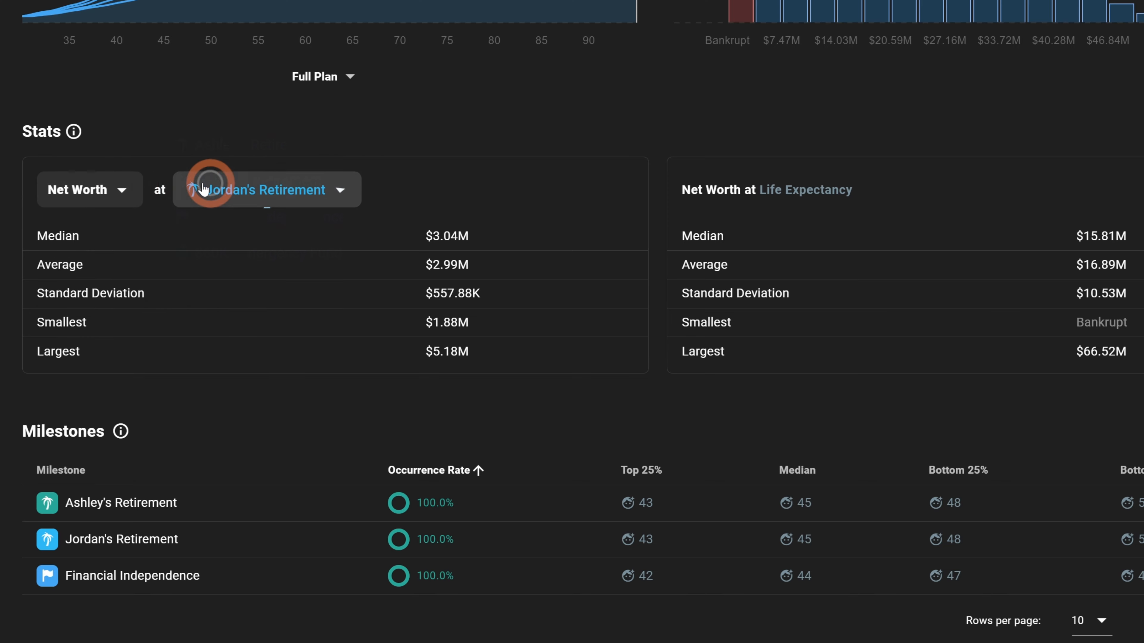
left_click(69, 189)
left_click(485, 191)
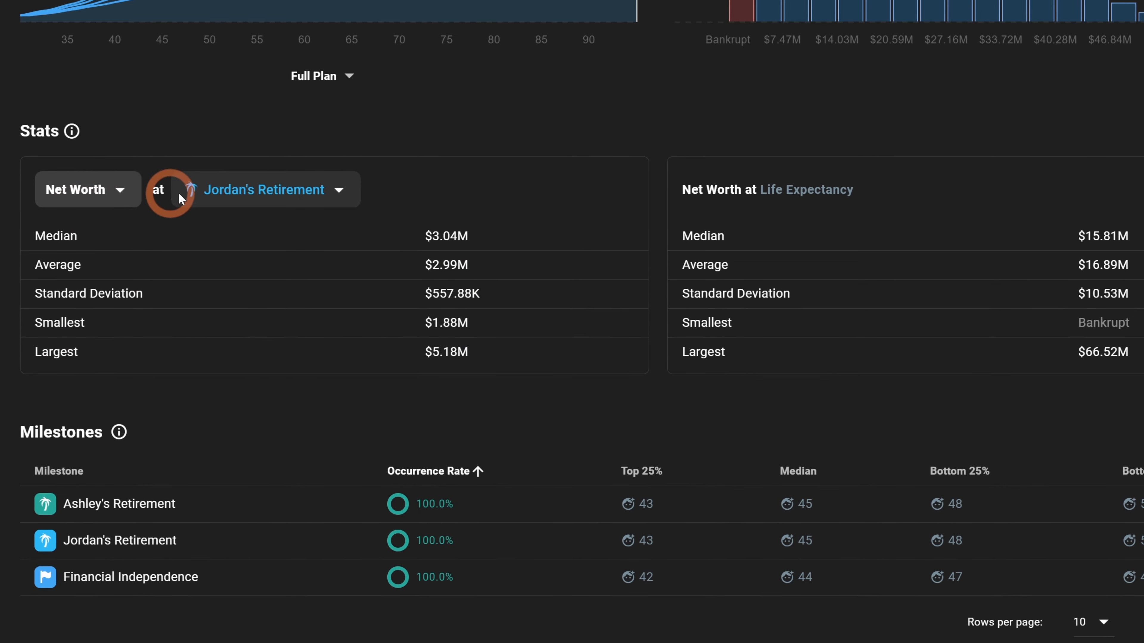
- Set the milestone of the Net Worth stats to the other partner's retirement
left_click(255, 191)
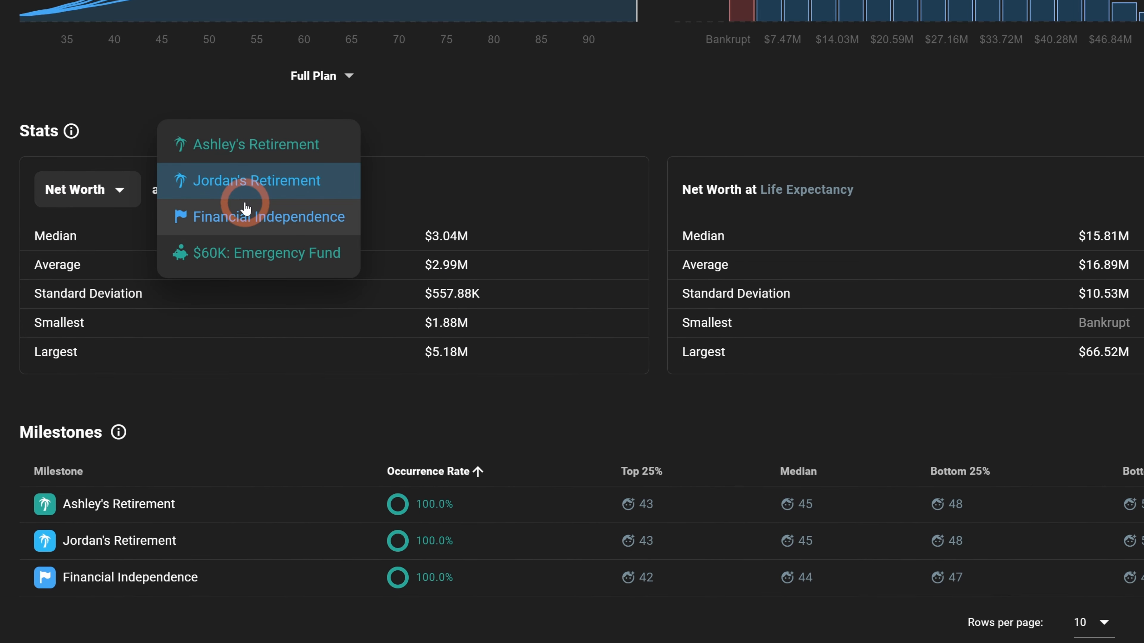
left_click(484, 185)
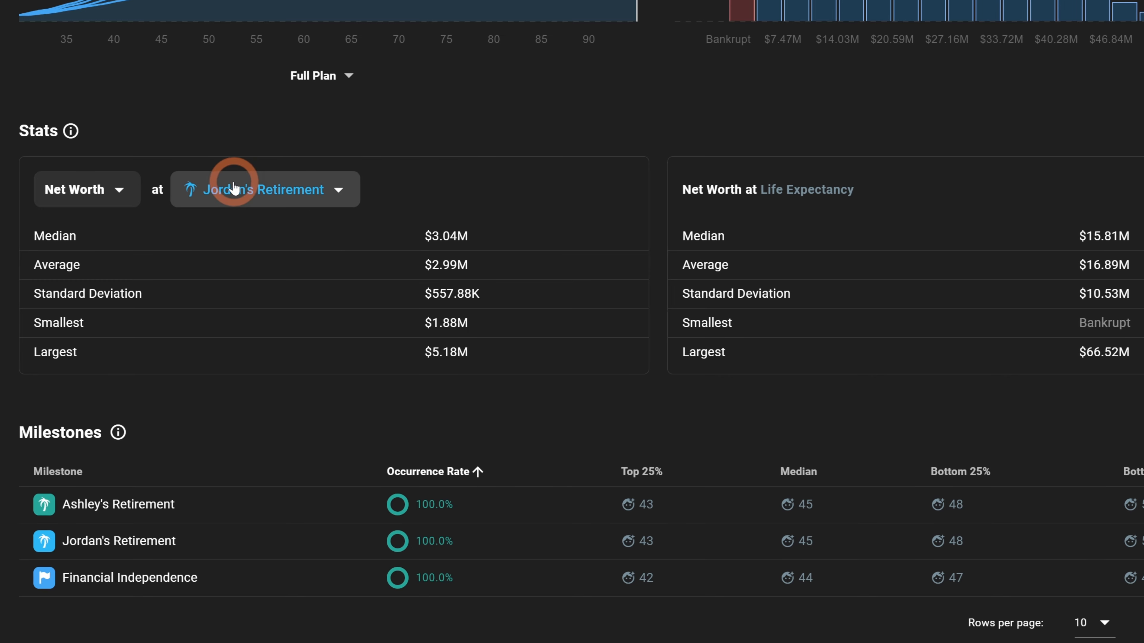
left_click(243, 184)
left_click(485, 185)
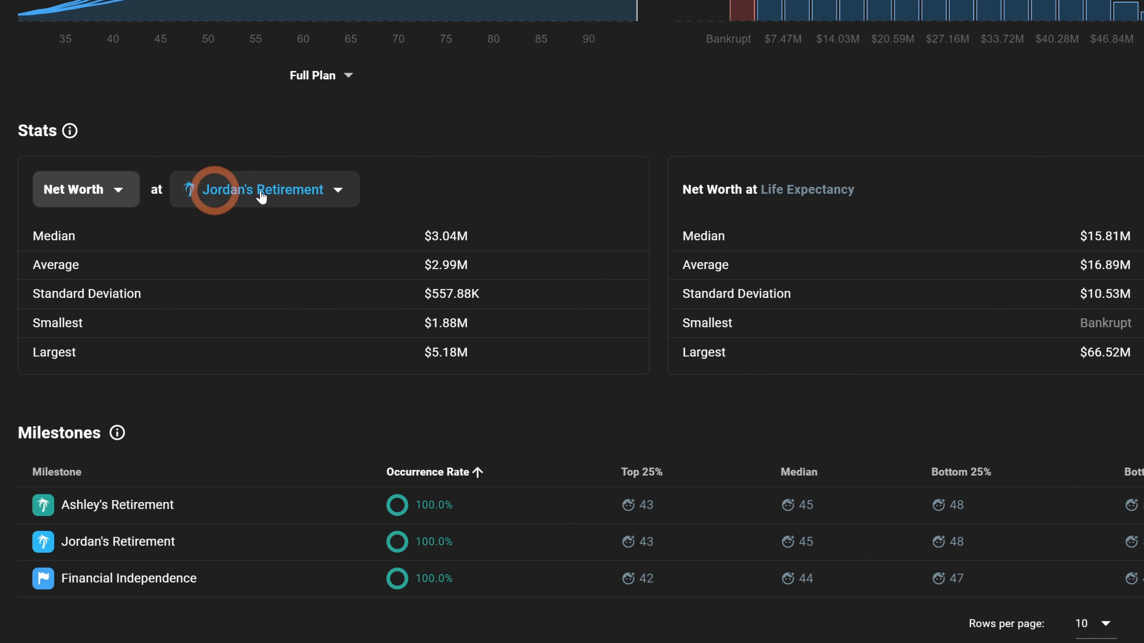
left_click(315, 194)
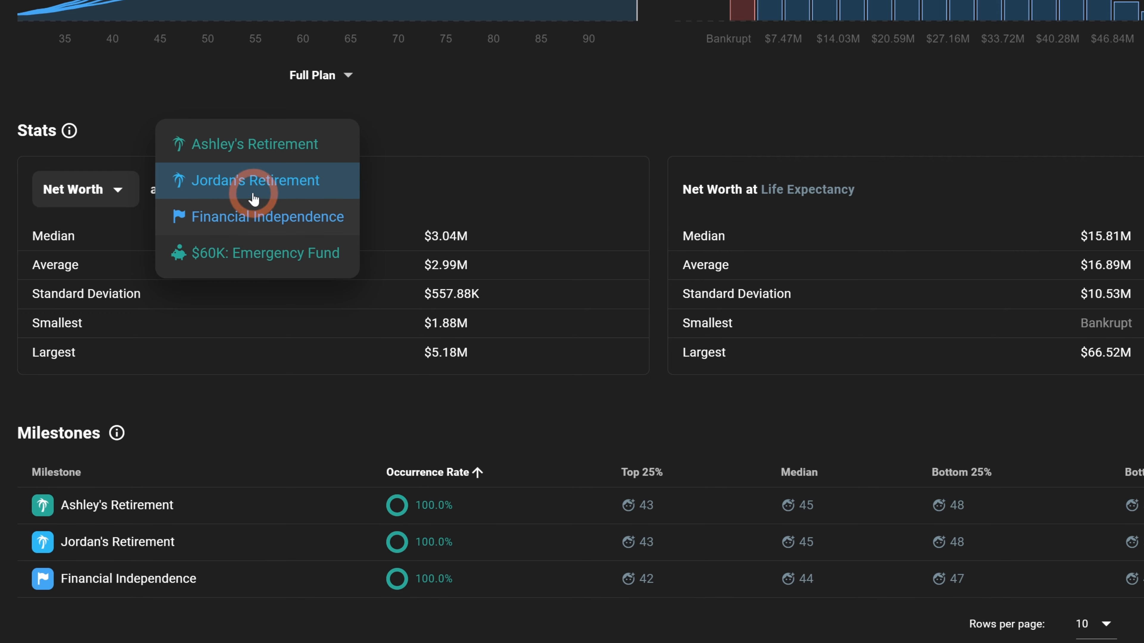
left_click(434, 179)
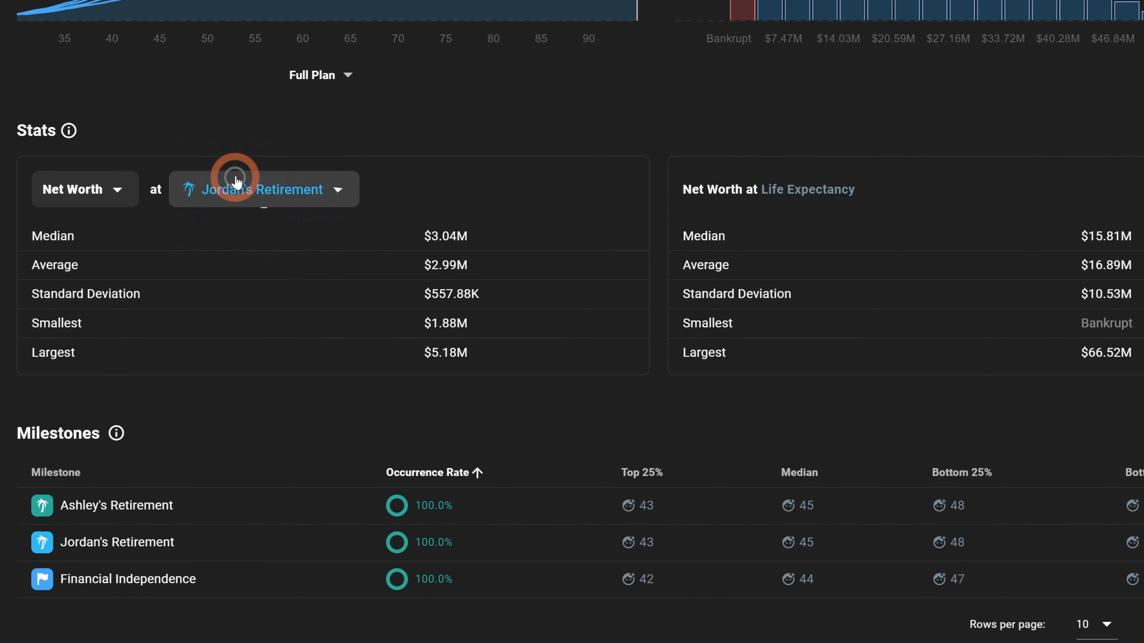
left_click(225, 174)
left_click(214, 146)
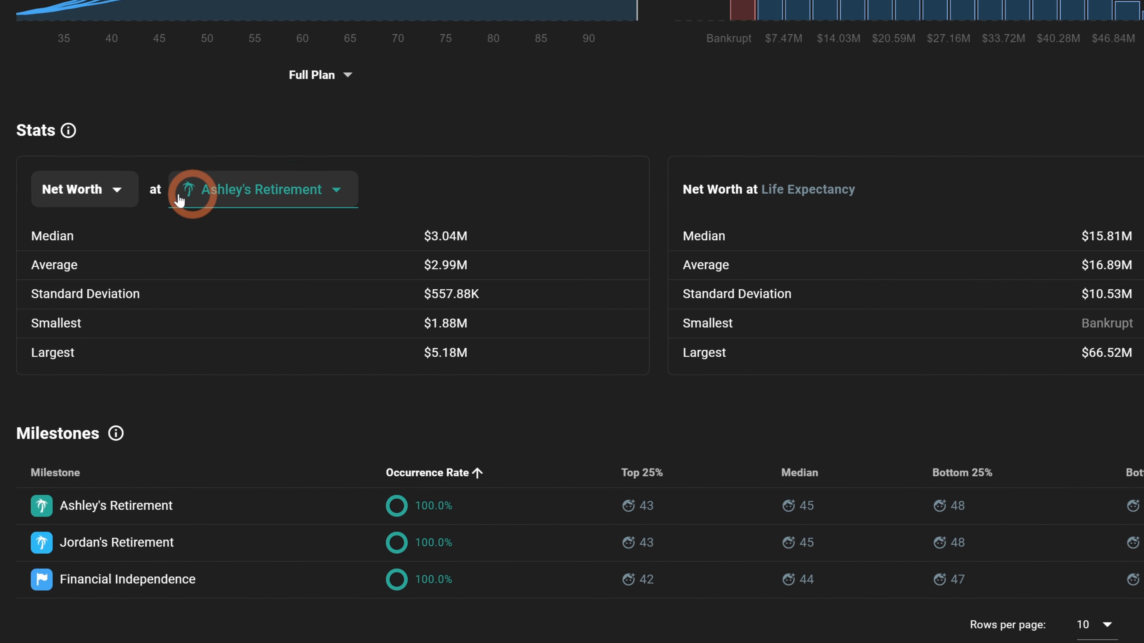
- Compare the Net Worth stats at the chosen retirement milestone with those at Life Expectancy
left_click(243, 191)
left_click(434, 179)
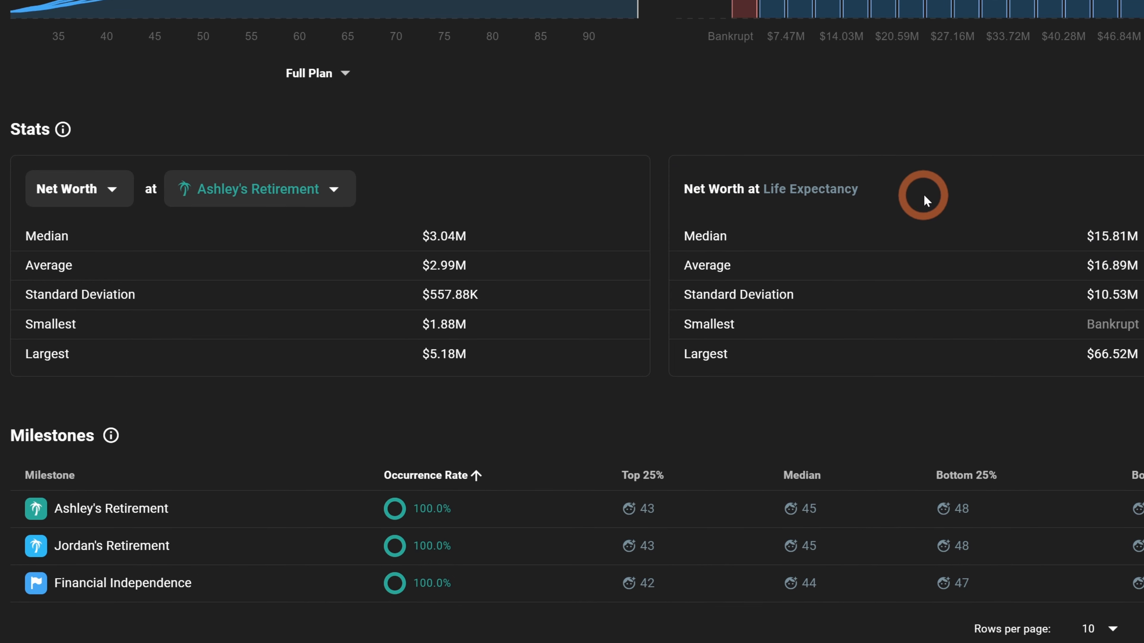
left_click_drag(924, 194, 725, 191)
left_click(901, 189)
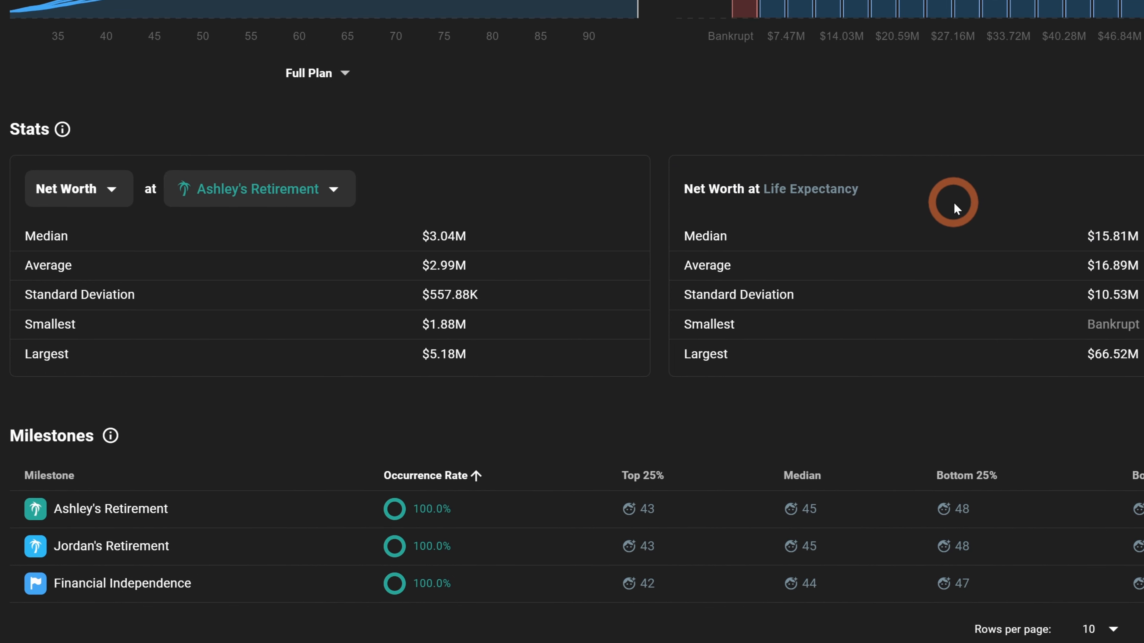
scroll(925, 316, "up", 2)
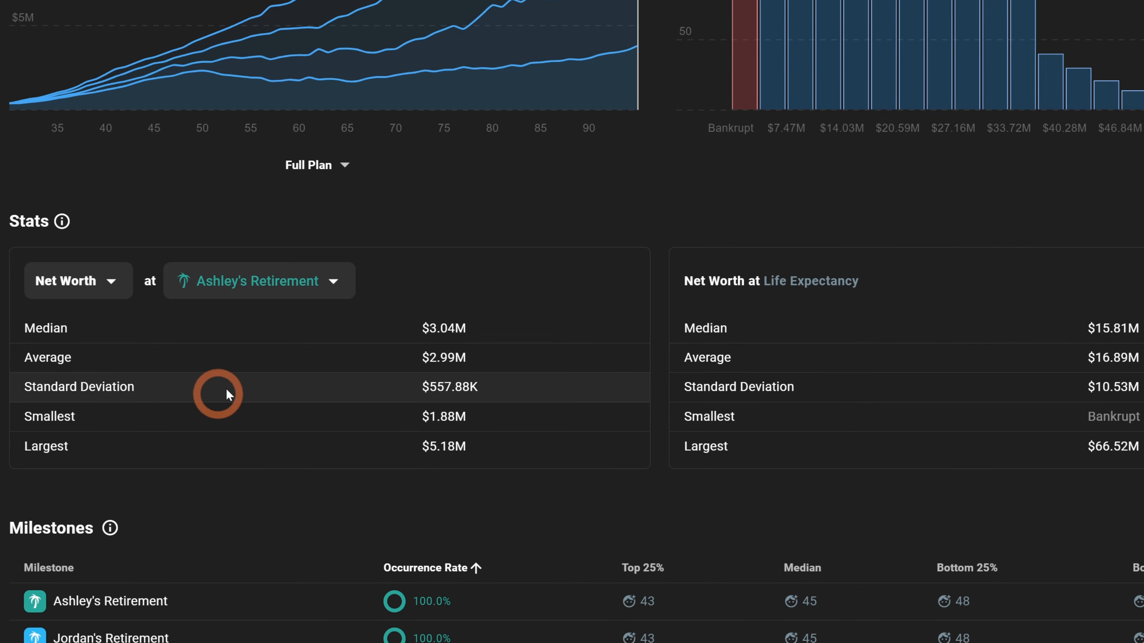
scroll(876, 197, "up", 5)
scroll(830, 426, "down", 3)
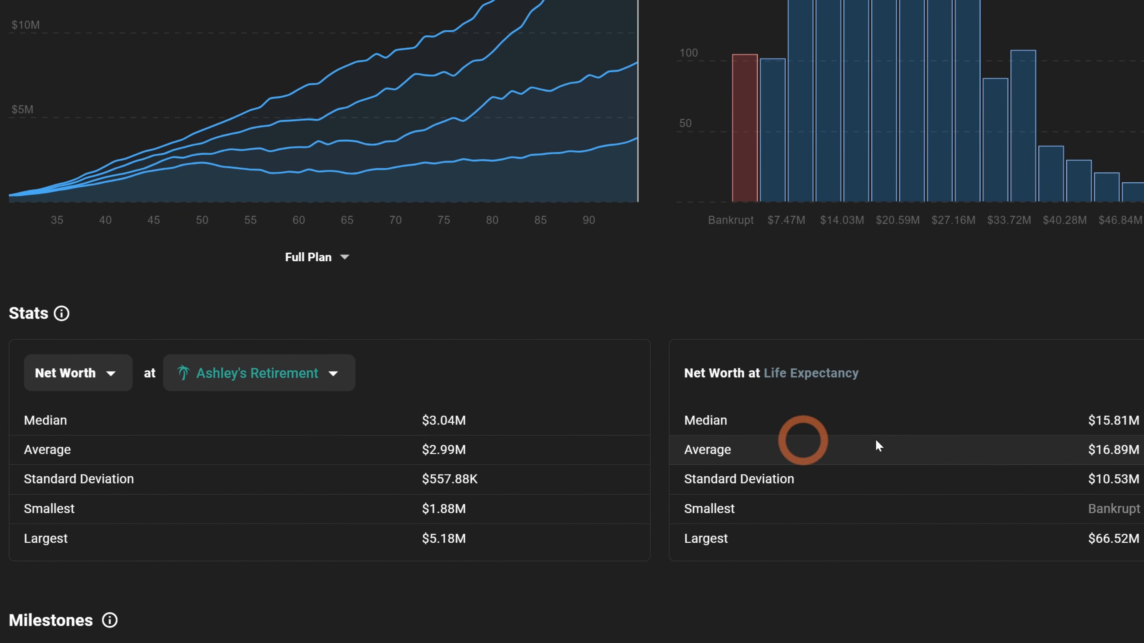
left_click(234, 376)
left_click(485, 391)
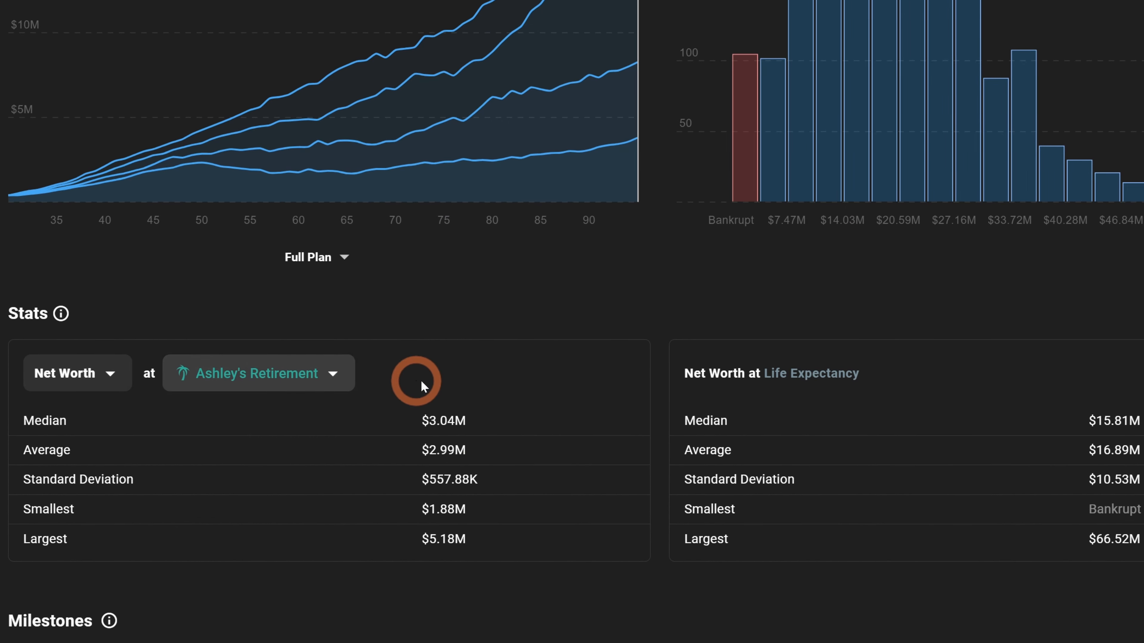
scroll(446, 387, "down", 2)
left_click(288, 192)
left_click(480, 191)
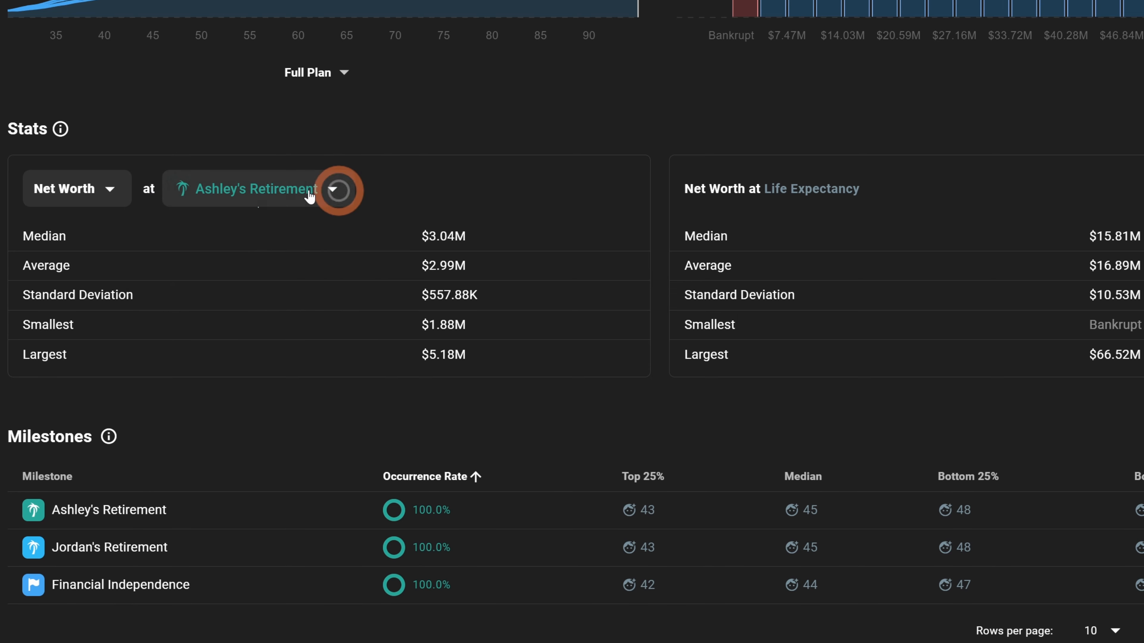
left_click(260, 191)
left_click(260, 191)
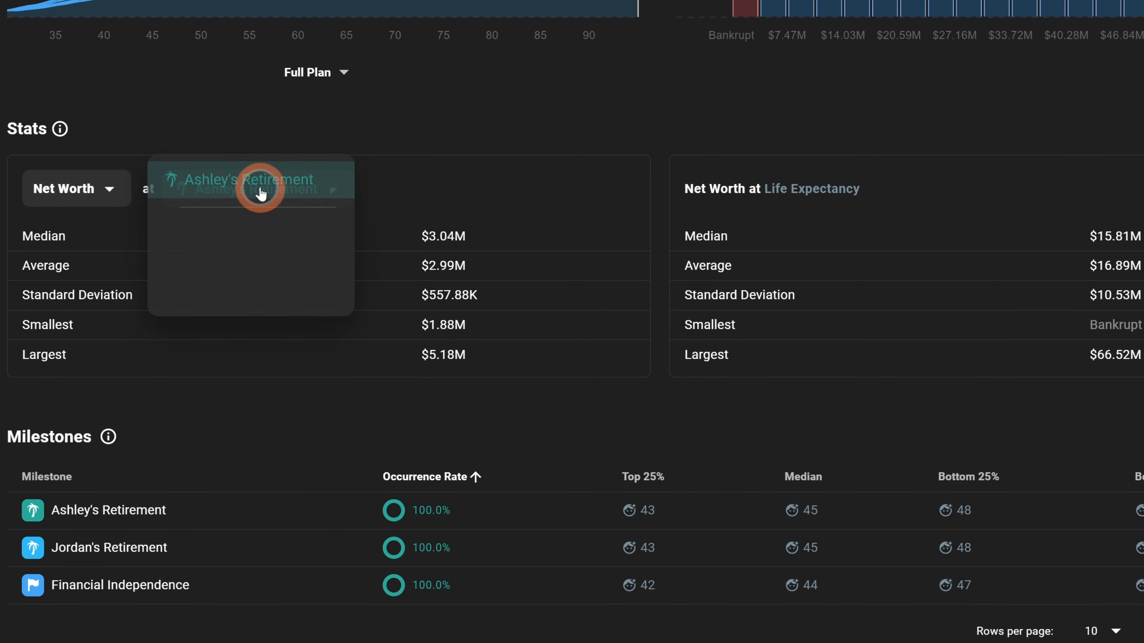
left_click(455, 198)
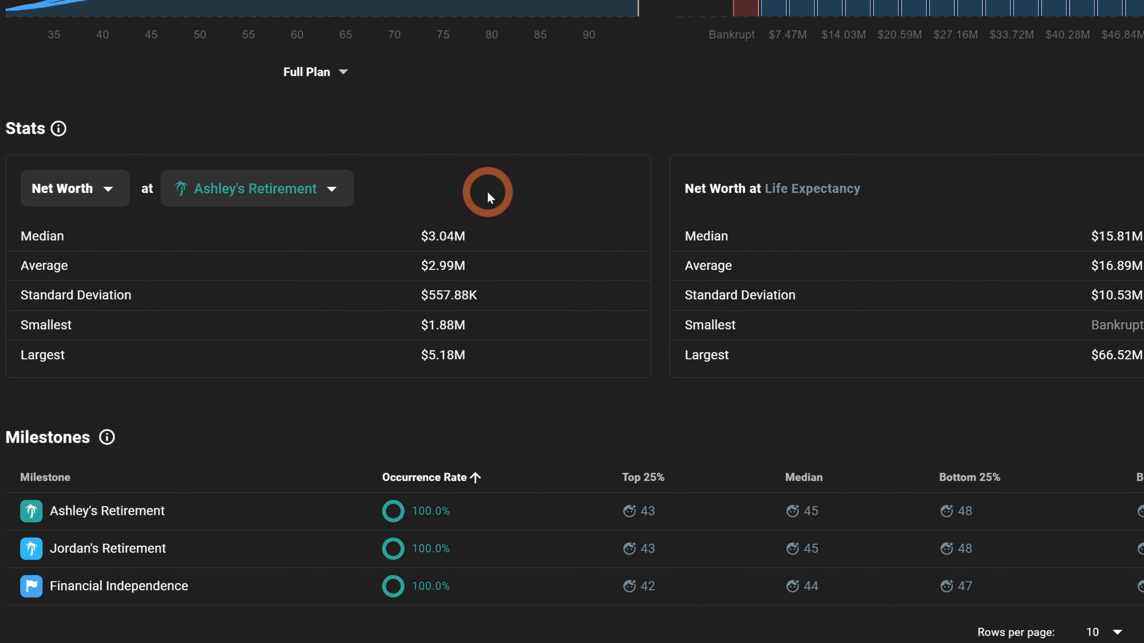
- View the Milestones table's occurrence percentiles by calendar year and by each partner's age
scroll(489, 193, "down", 5)
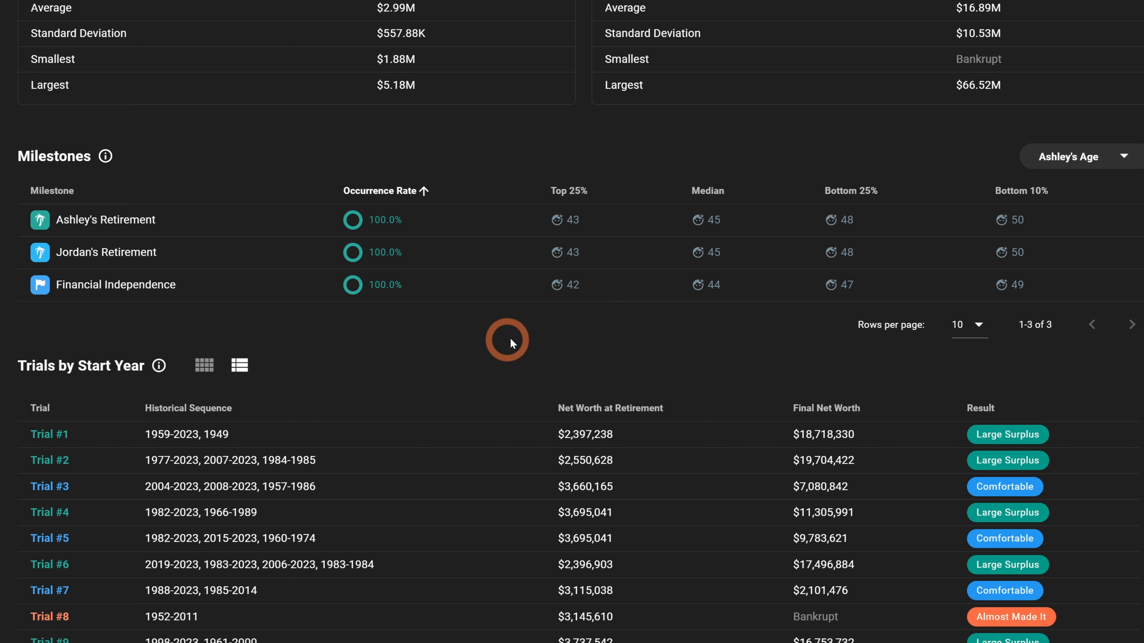
left_click(1092, 158)
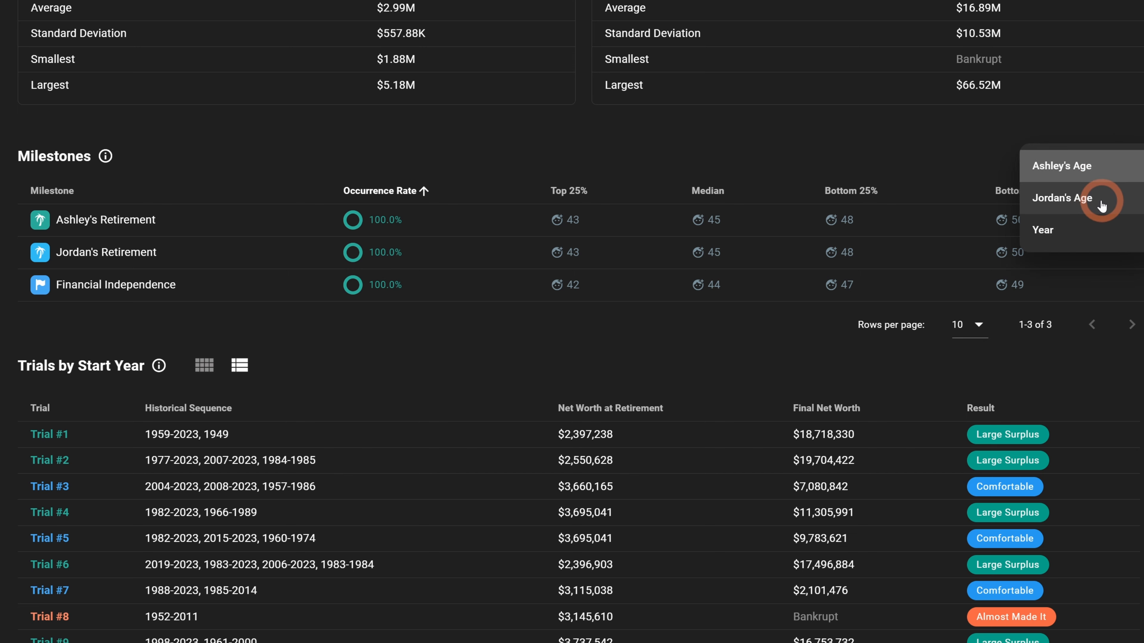
left_click(700, 335)
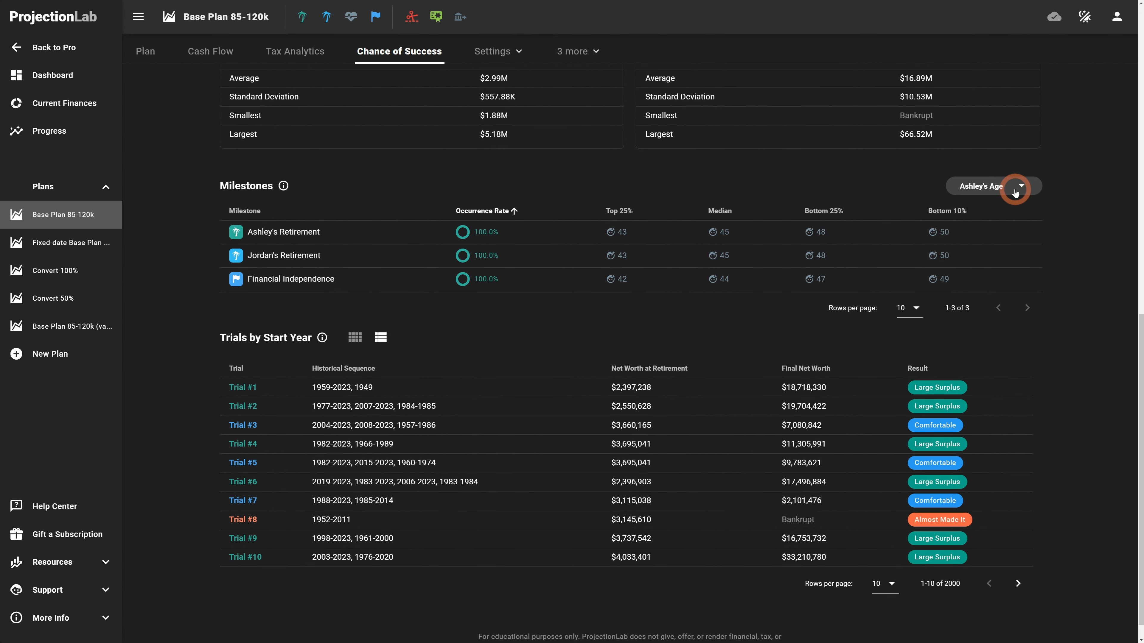
left_click(1015, 191)
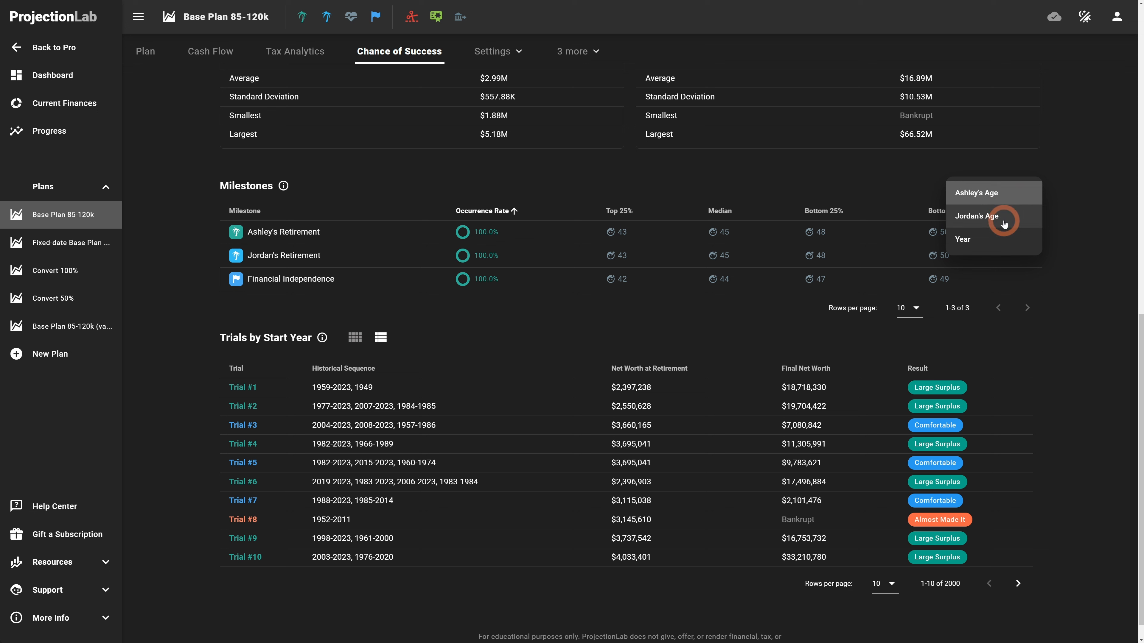
left_click(982, 241)
left_click(1000, 186)
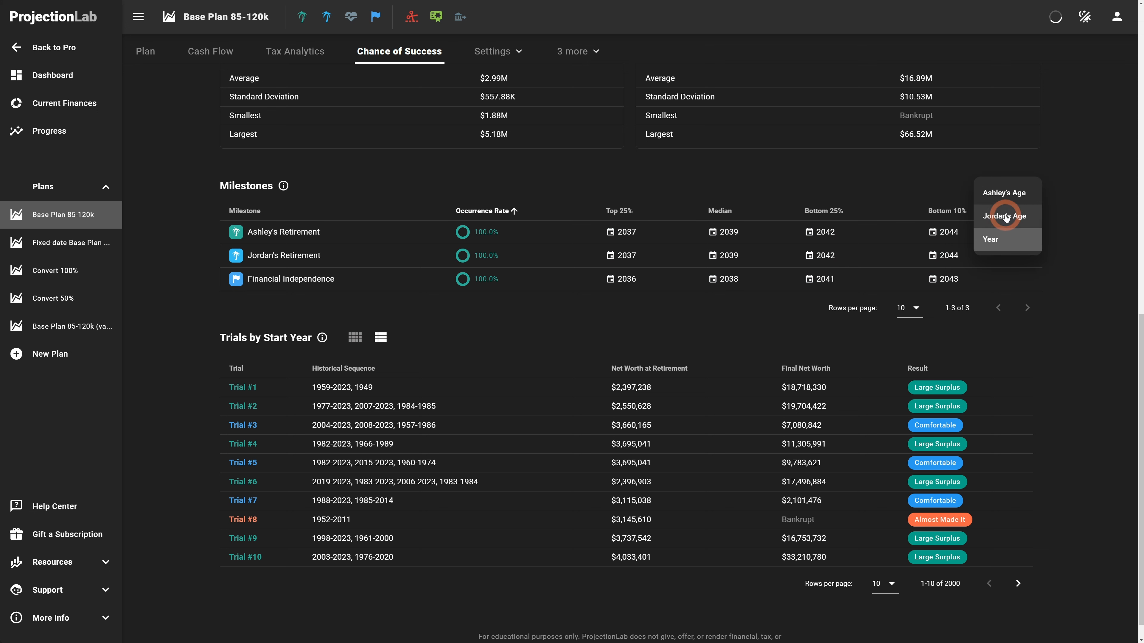
left_click(1005, 216)
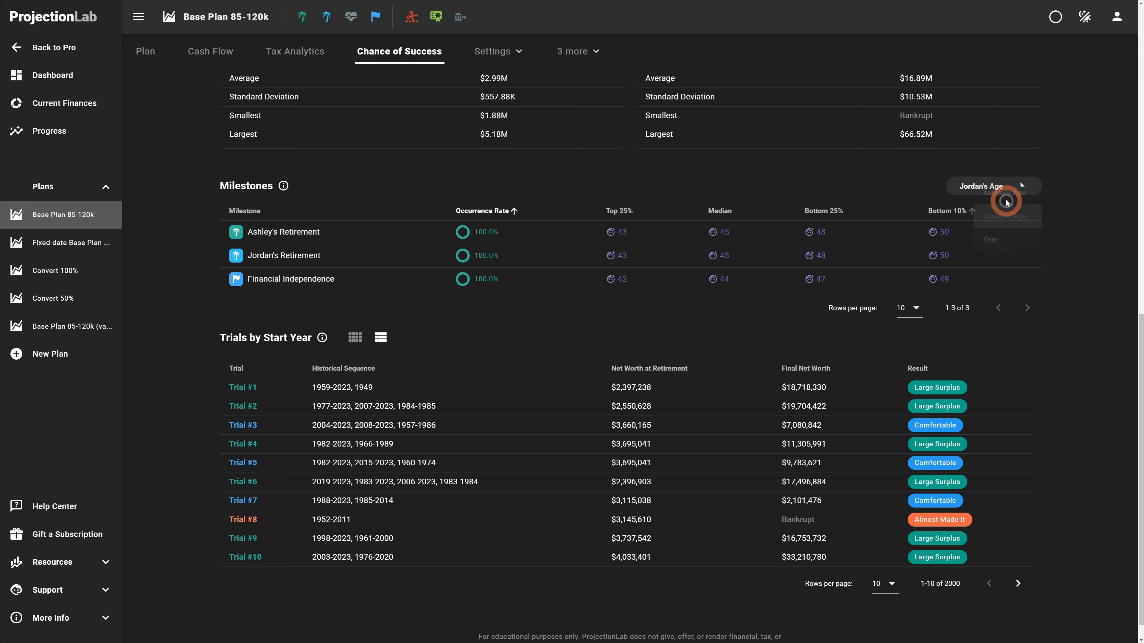
left_click(1006, 195)
left_click(998, 216)
left_click(996, 187)
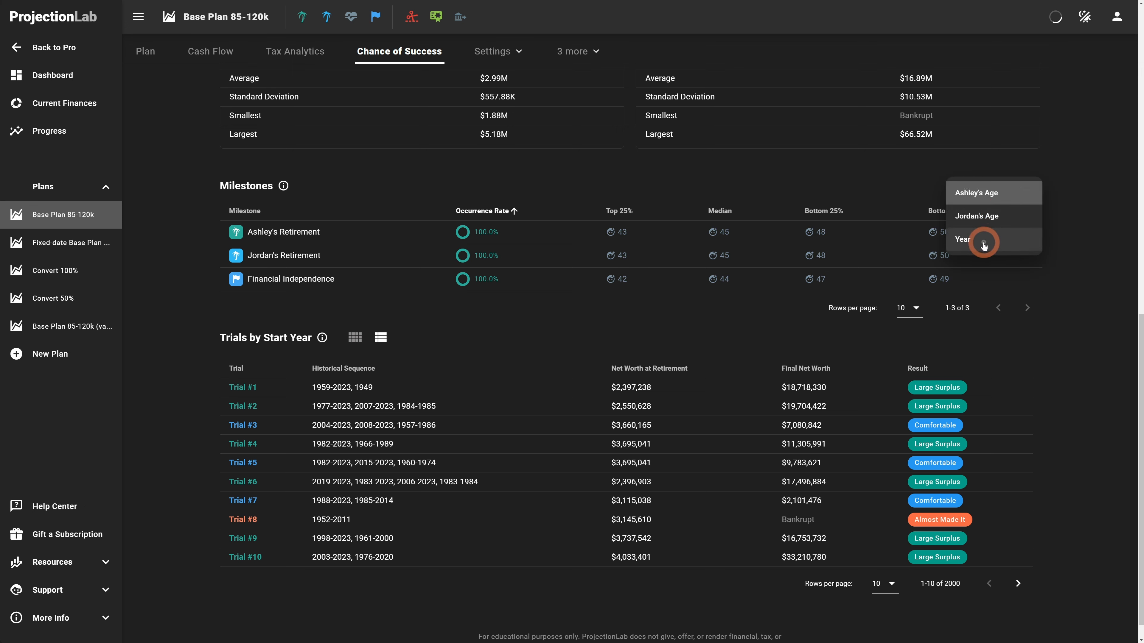
left_click(983, 244)
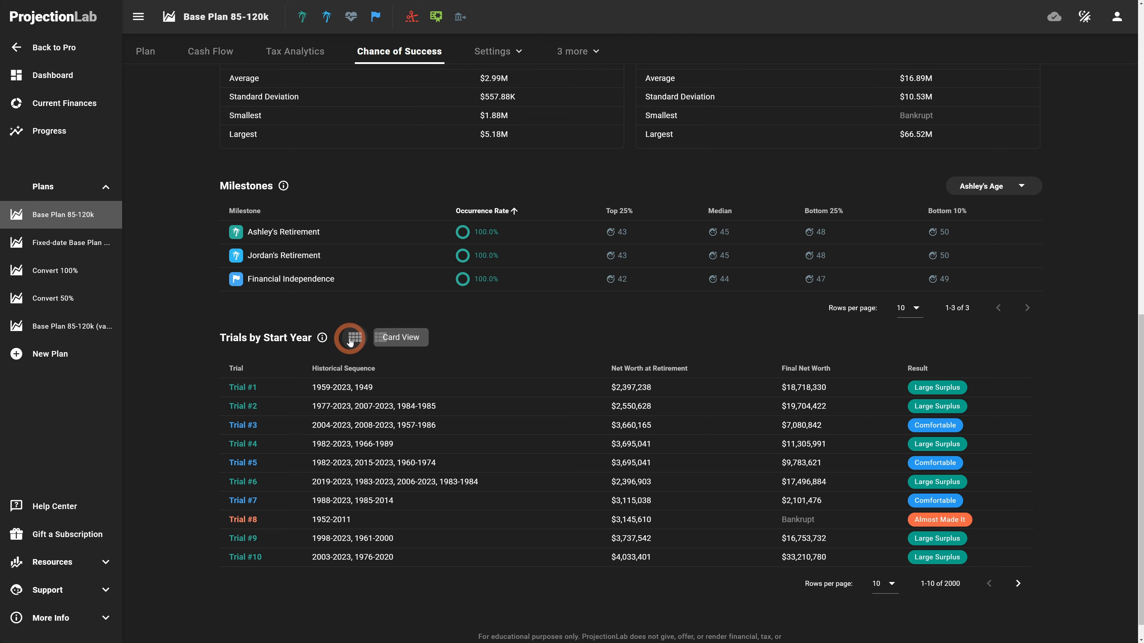
- Show the Trials by Start Year in Card View and open a 1989 trial marked Failed in the Middle
left_click(353, 339)
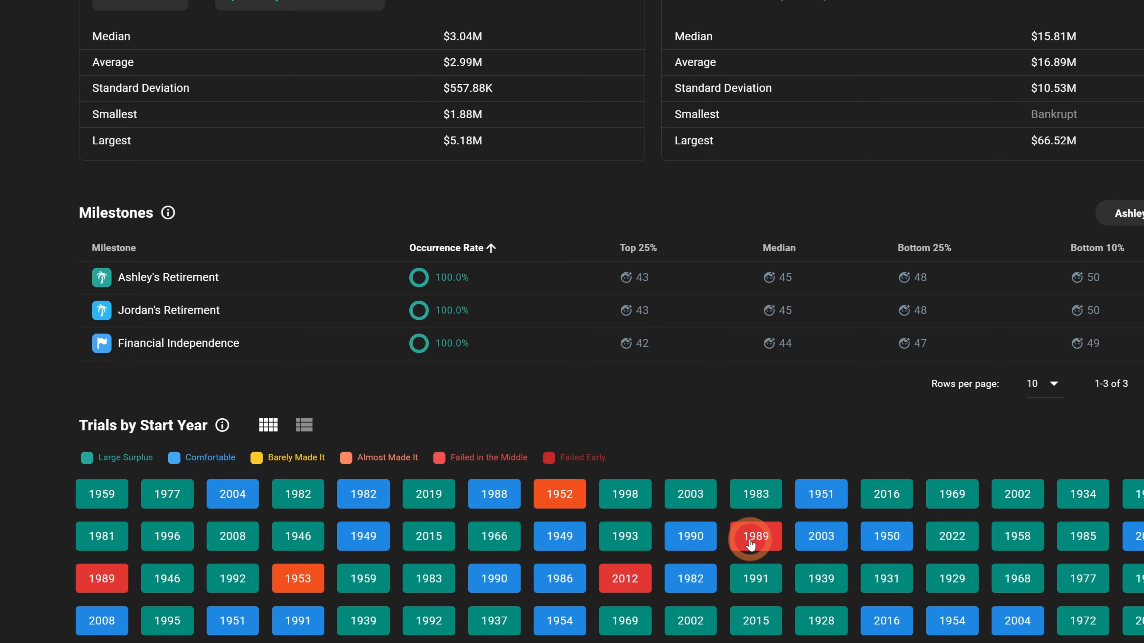
scroll(749, 545, "down", 10)
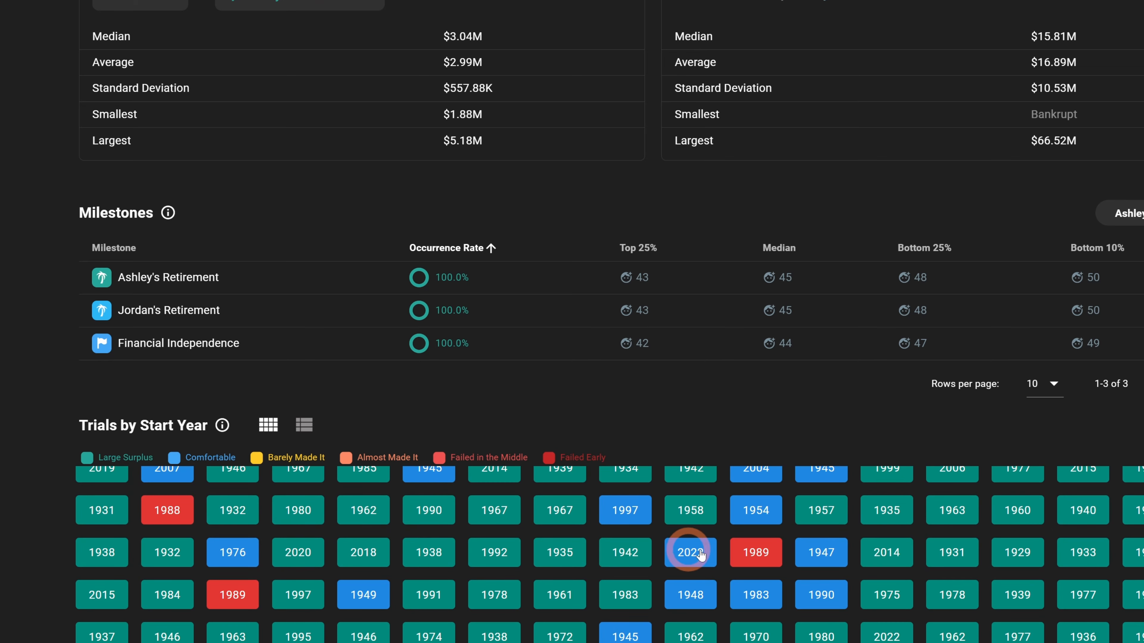
scroll(742, 591, "down", 1)
left_click(761, 536)
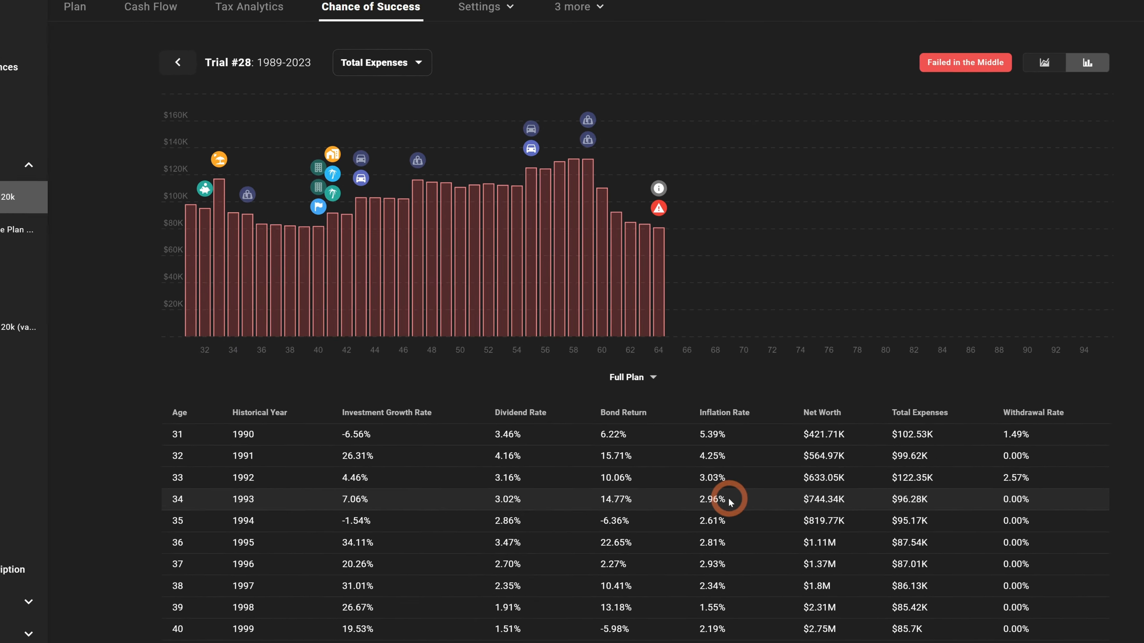
- Switch the trial's plot to Net Worth and examine the years around retirement at age 41 in the chart and yearly table
left_click(381, 62)
left_click(375, 31)
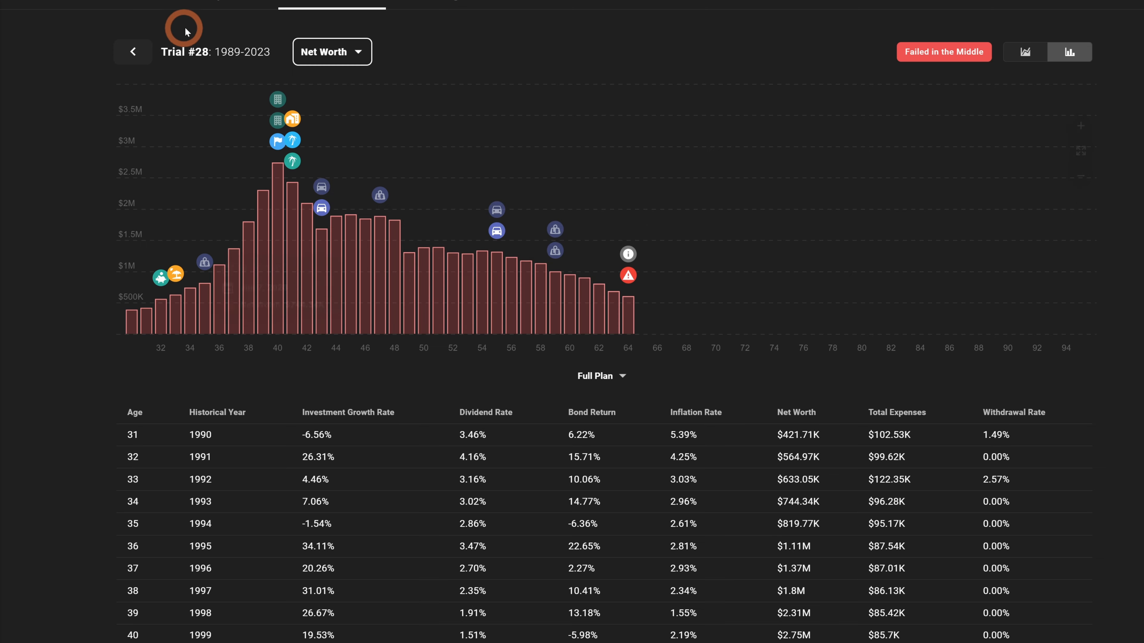
left_click_drag(263, 52, 269, 52)
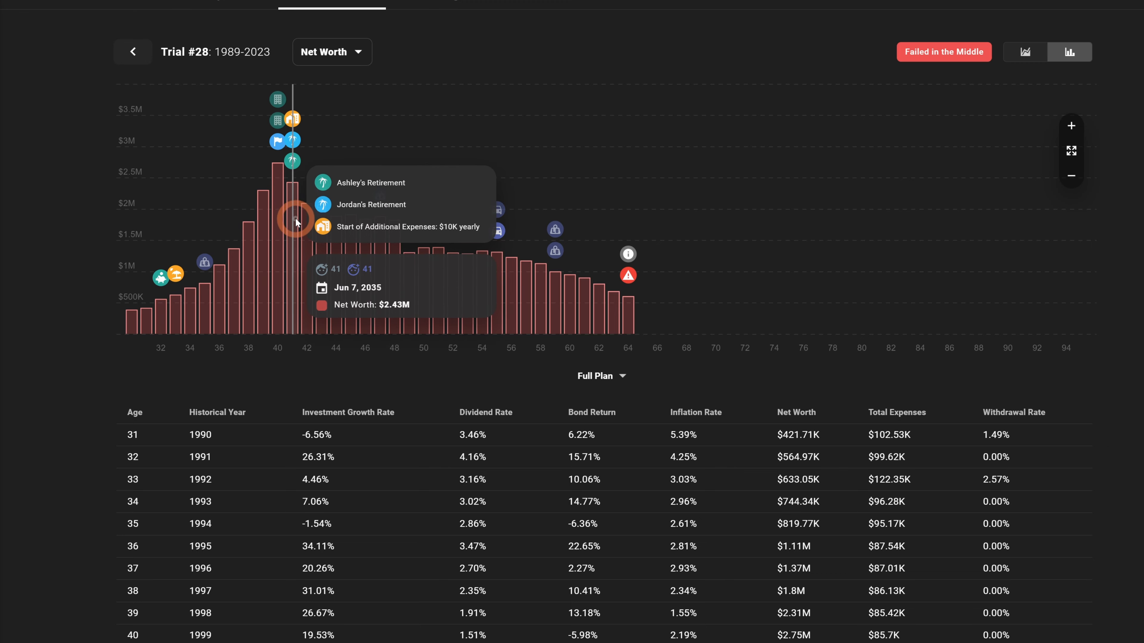
scroll(277, 328, "down", 5)
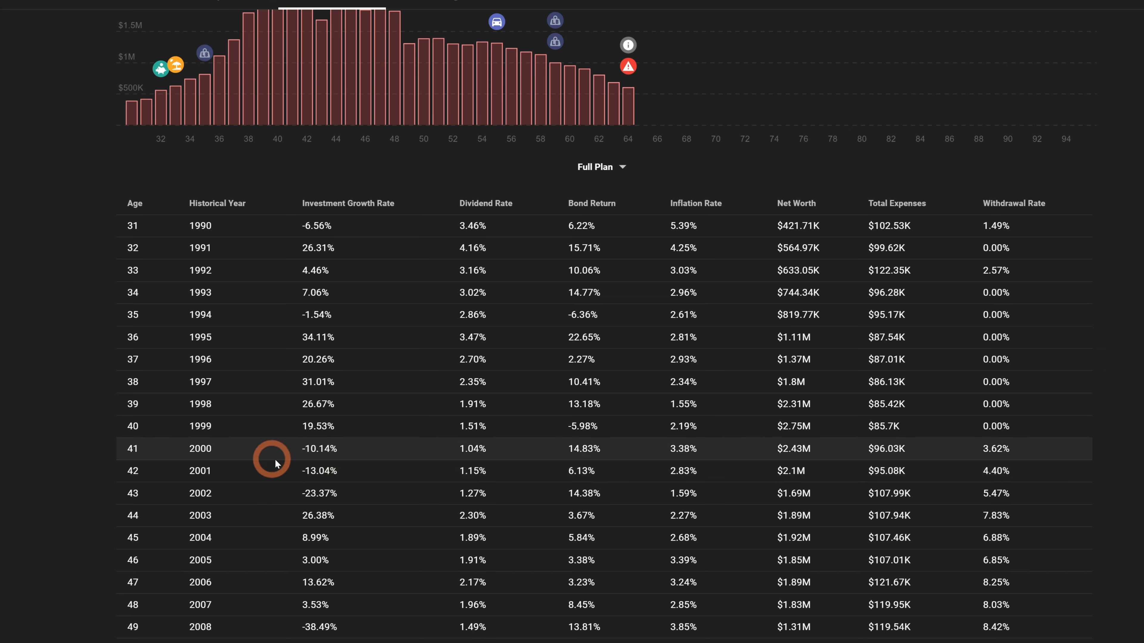
scroll(239, 243, "up", 5)
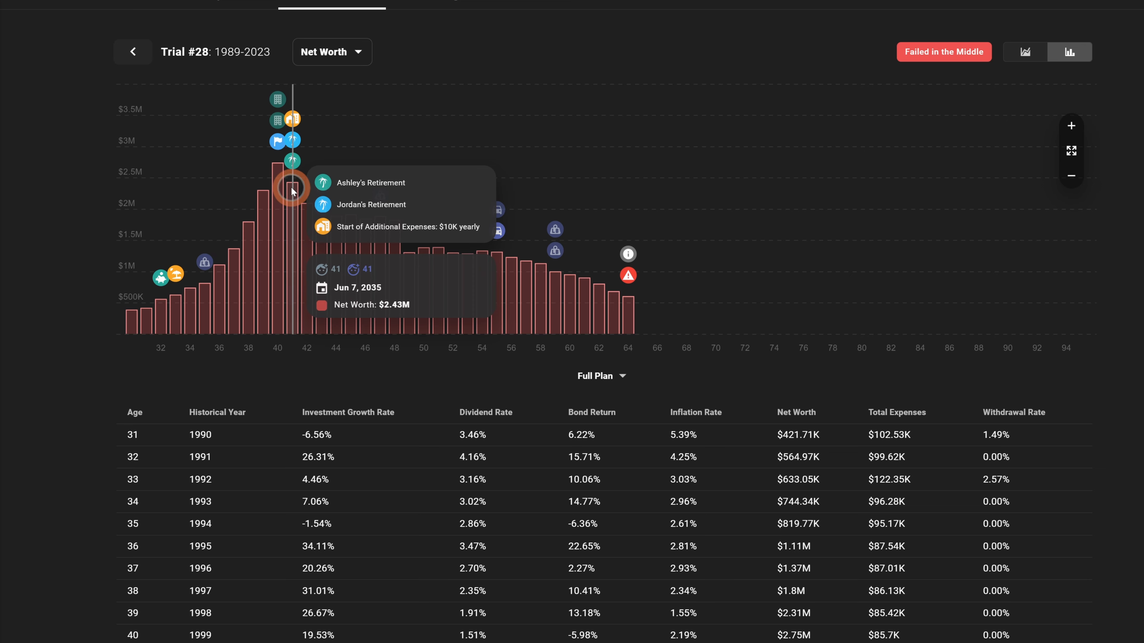
scroll(96, 505, "down", 2)
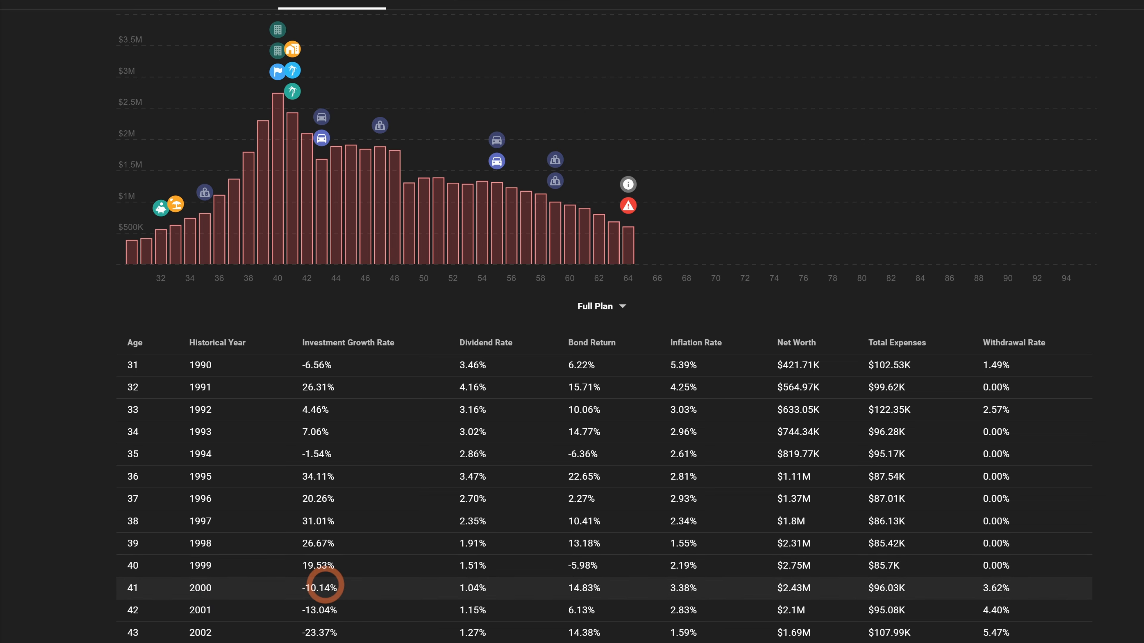
- Examine the trial's investment growth rates year by year from age 41 down to the final row at age 64
scroll(323, 587, "down", 3)
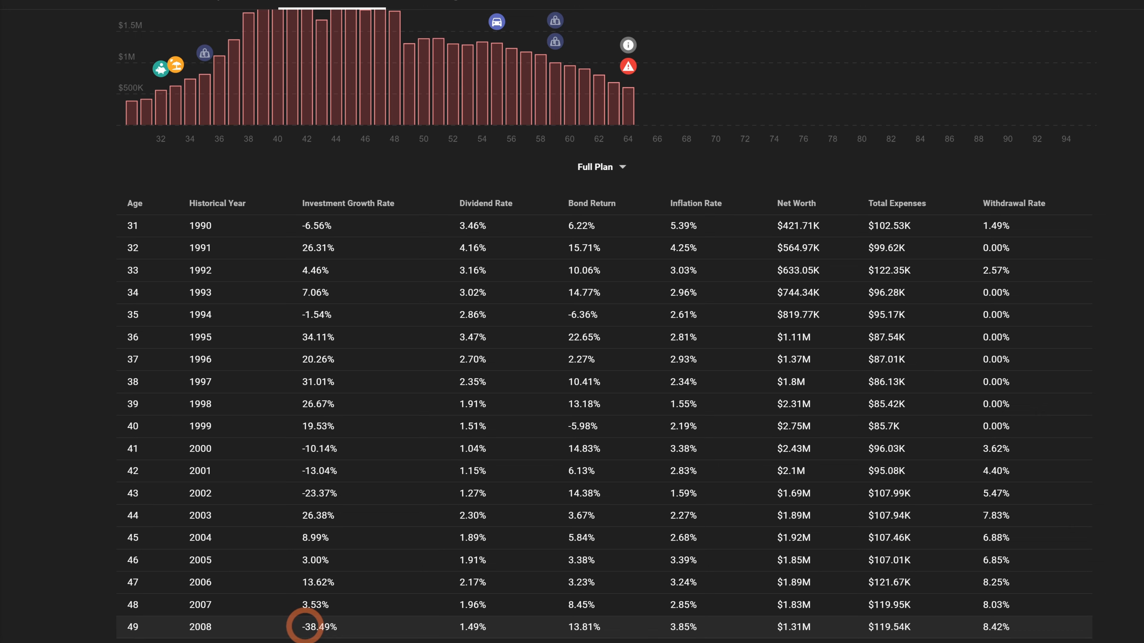
scroll(305, 627, "down", 2)
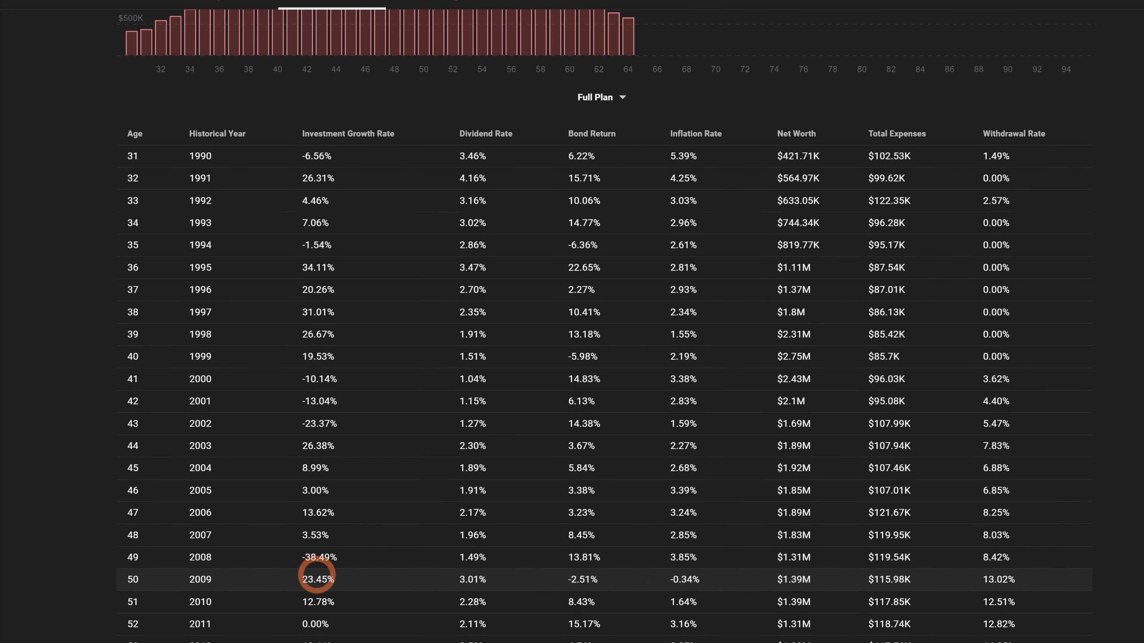
scroll(315, 557, "down", 4)
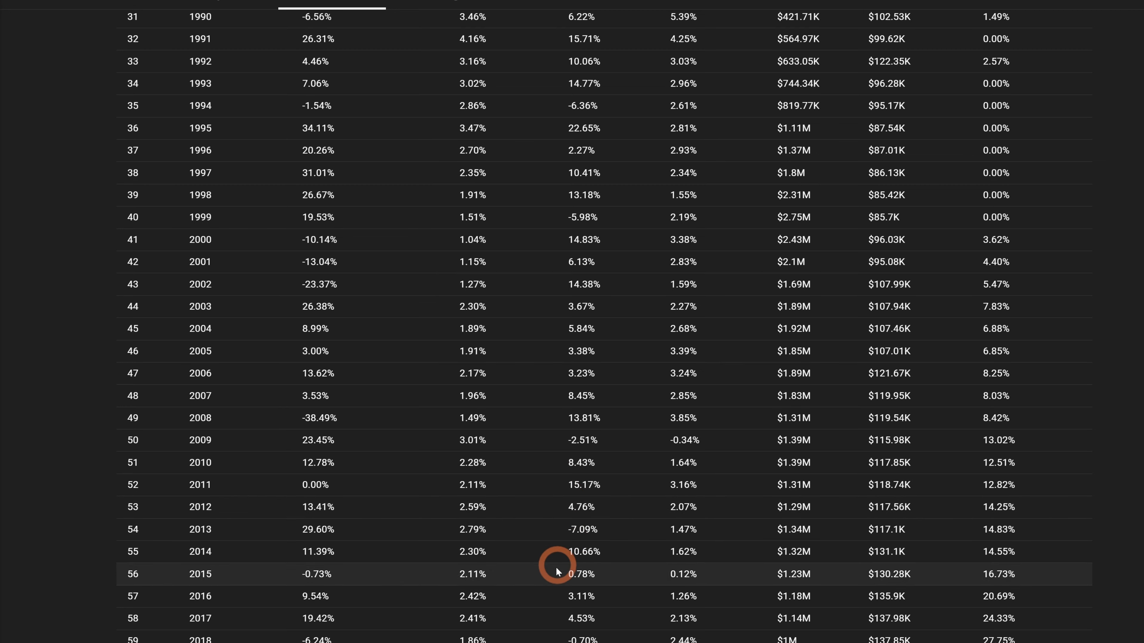
scroll(604, 559, "down", 2)
scroll(582, 467, "up", 4)
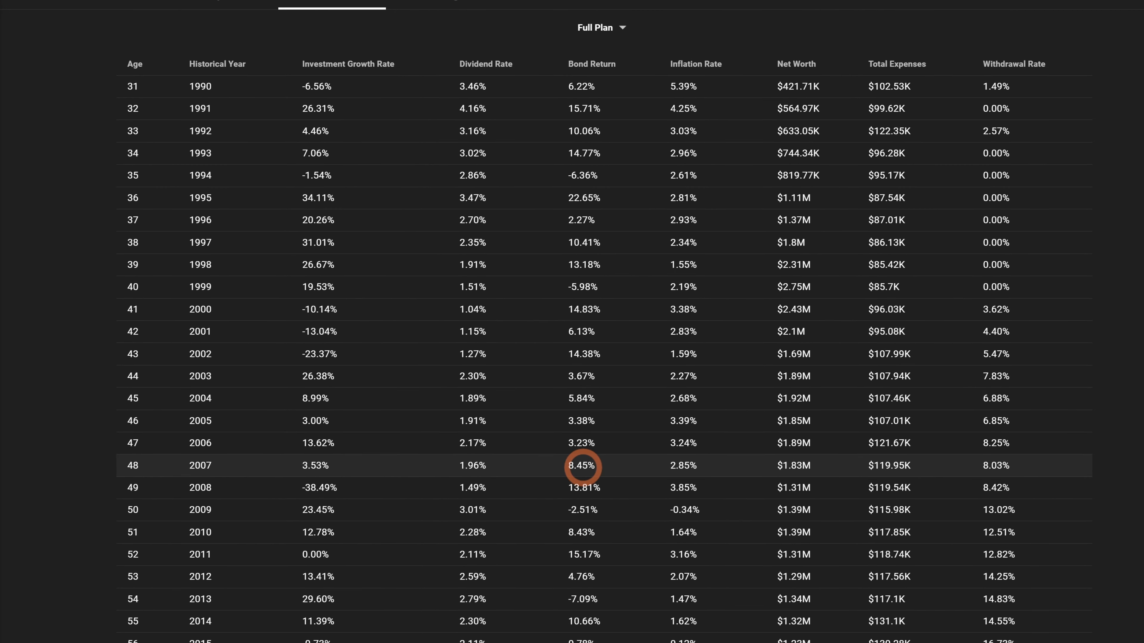
scroll(573, 559, "down", 3)
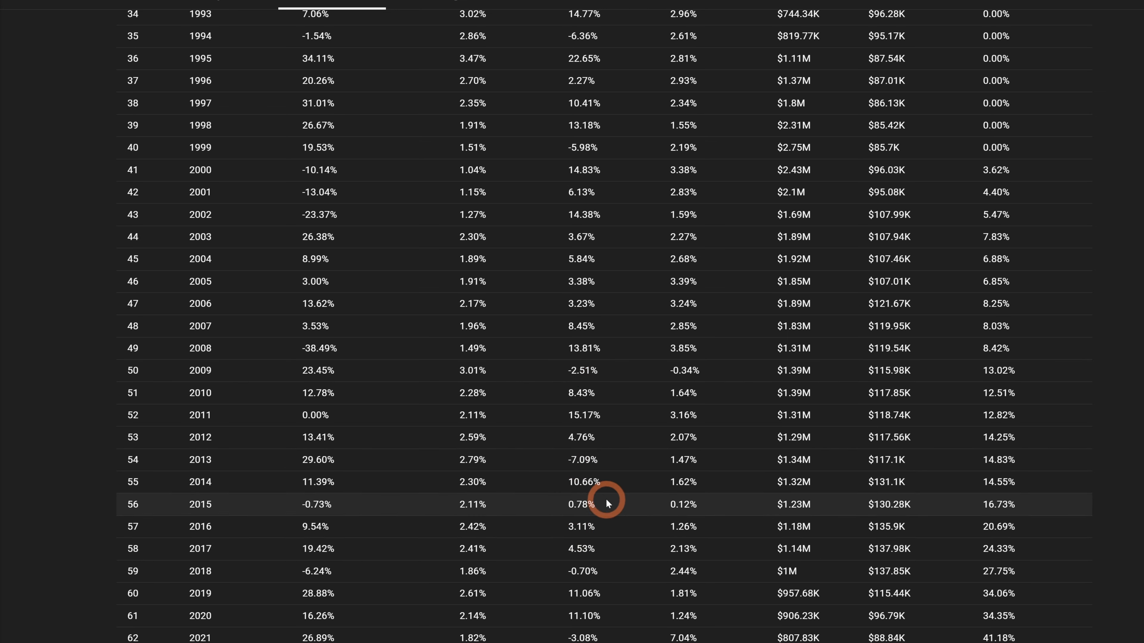
scroll(605, 501, "down", 2)
scroll(585, 405, "up", 2)
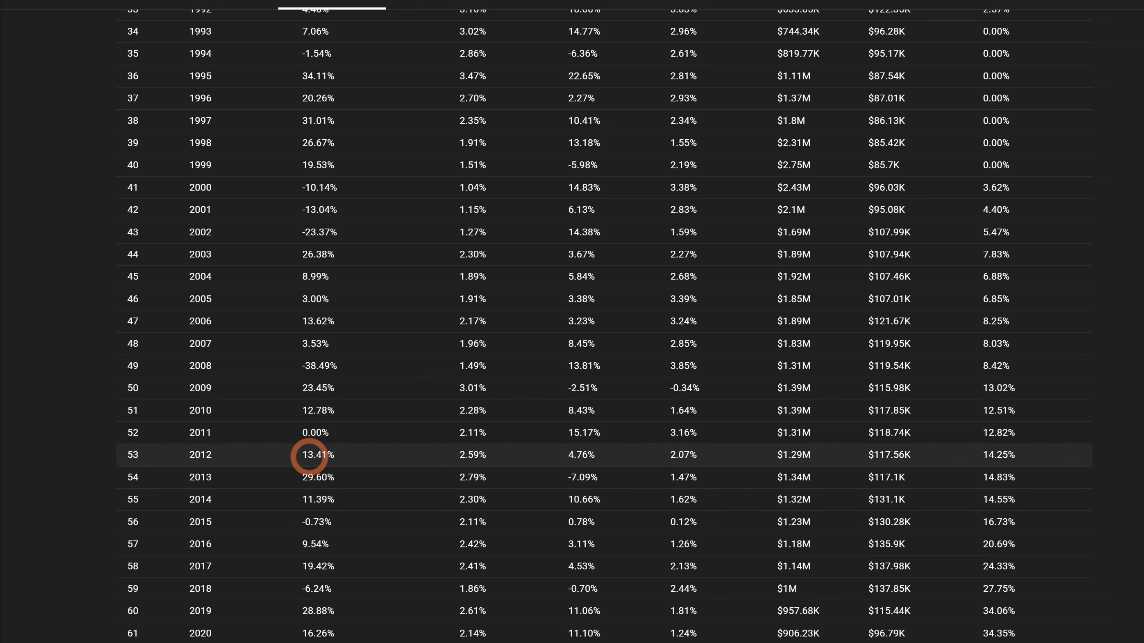
scroll(302, 567, "down", 2)
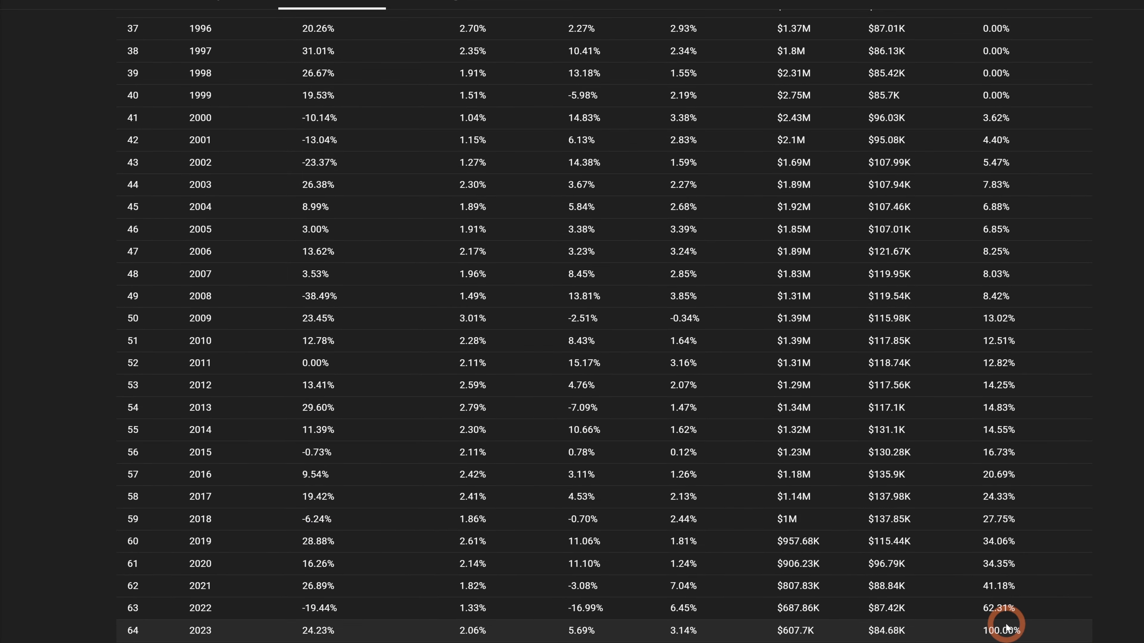
scroll(1009, 618, "up", 8)
scroll(990, 604, "down", 8)
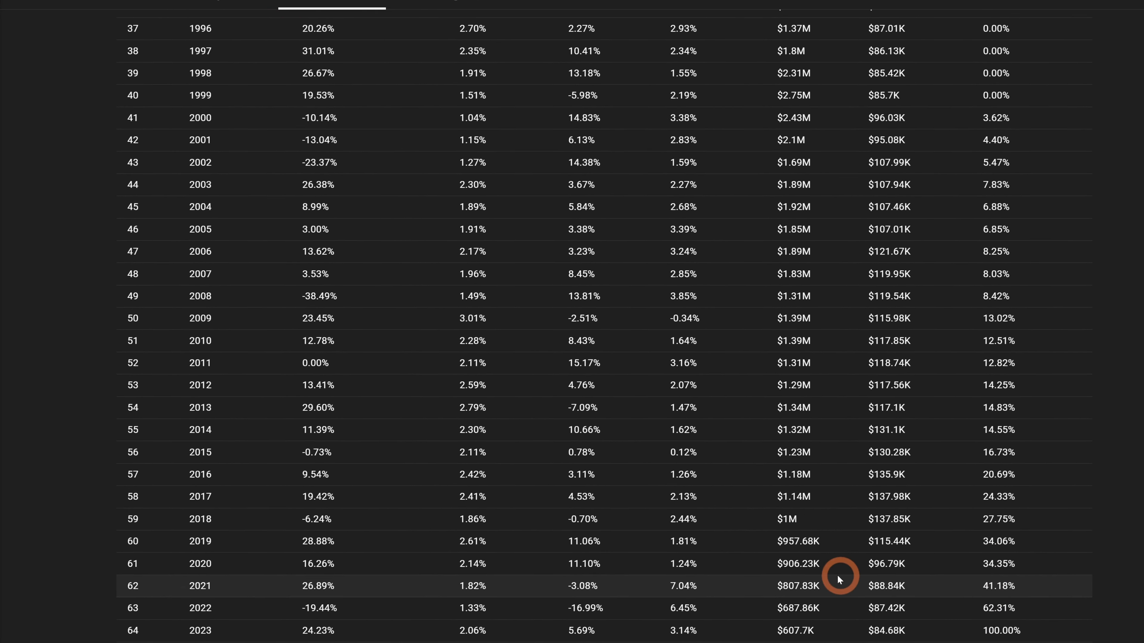
- Follow the Withdrawal Rate column from retirement at age 41 through to age 64
scroll(995, 602, "up", 5)
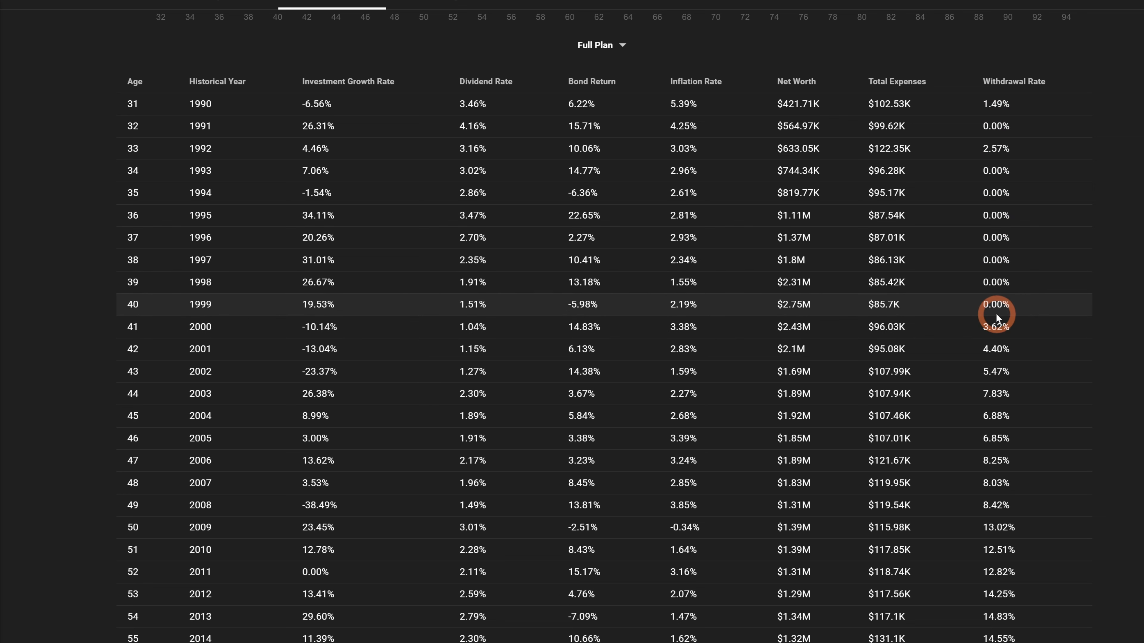
scroll(995, 320, "down", 2)
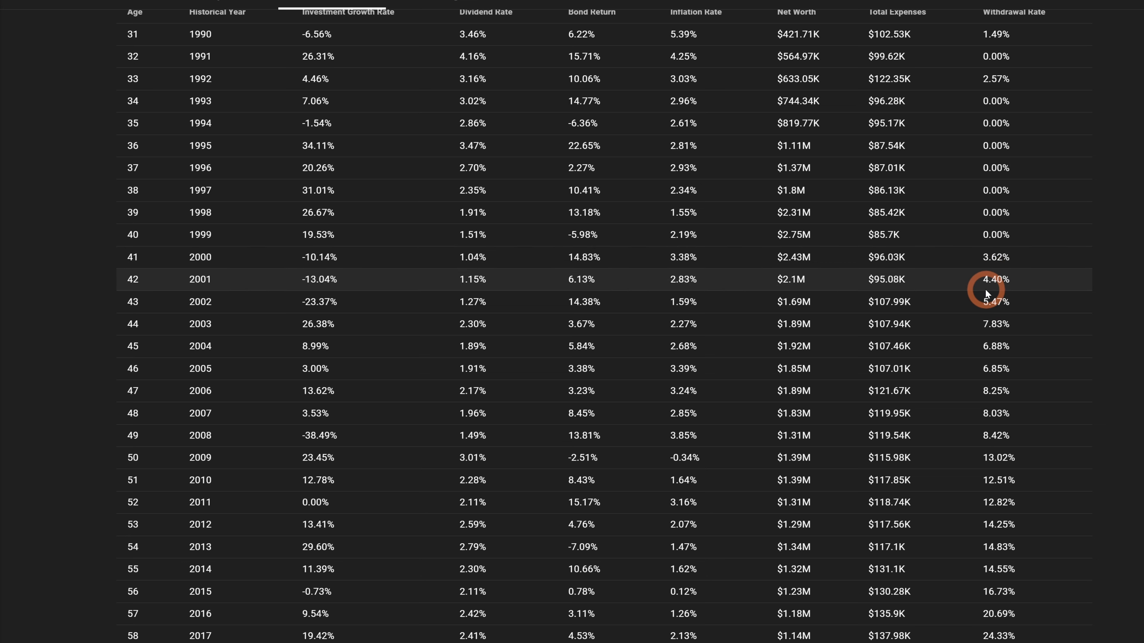
scroll(984, 333, "down", 2)
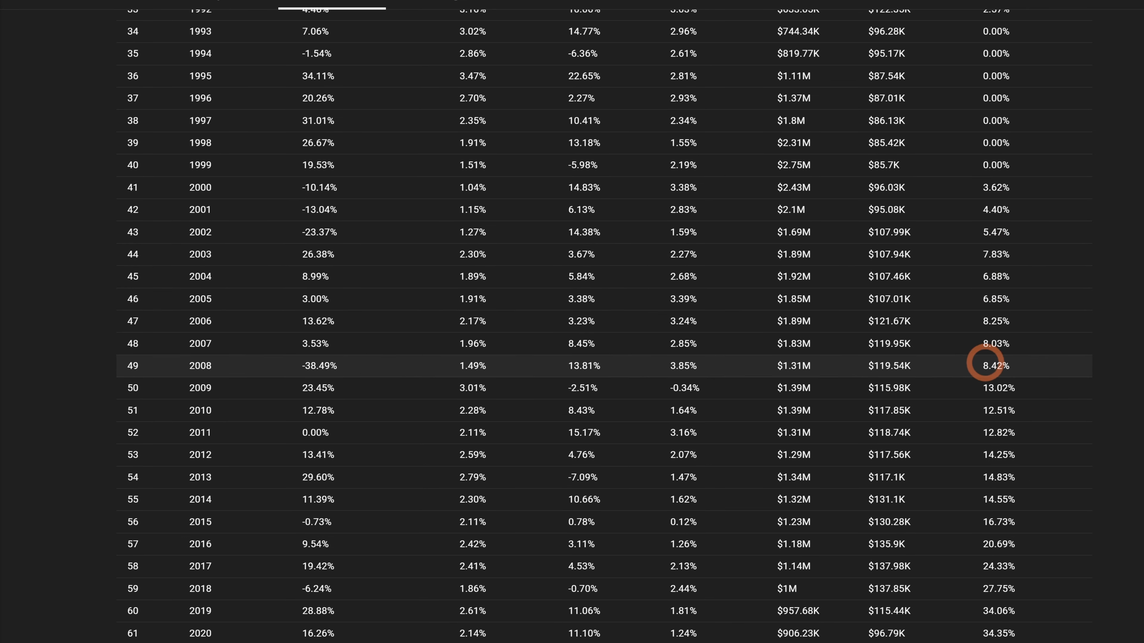
scroll(990, 446, "down", 2)
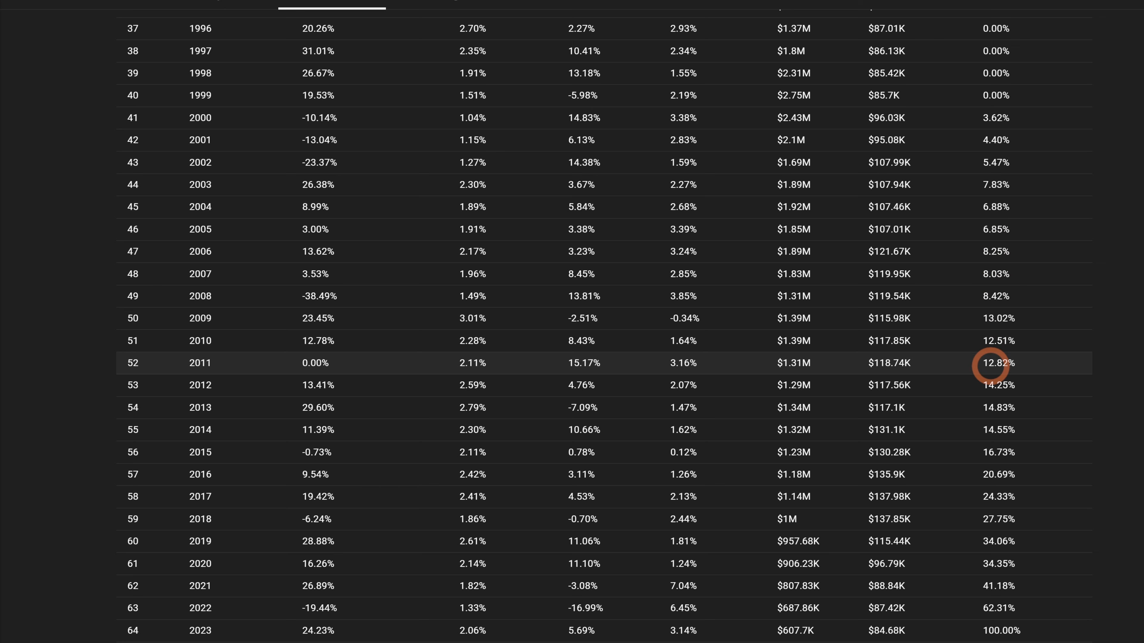
scroll(991, 365, "down", 2)
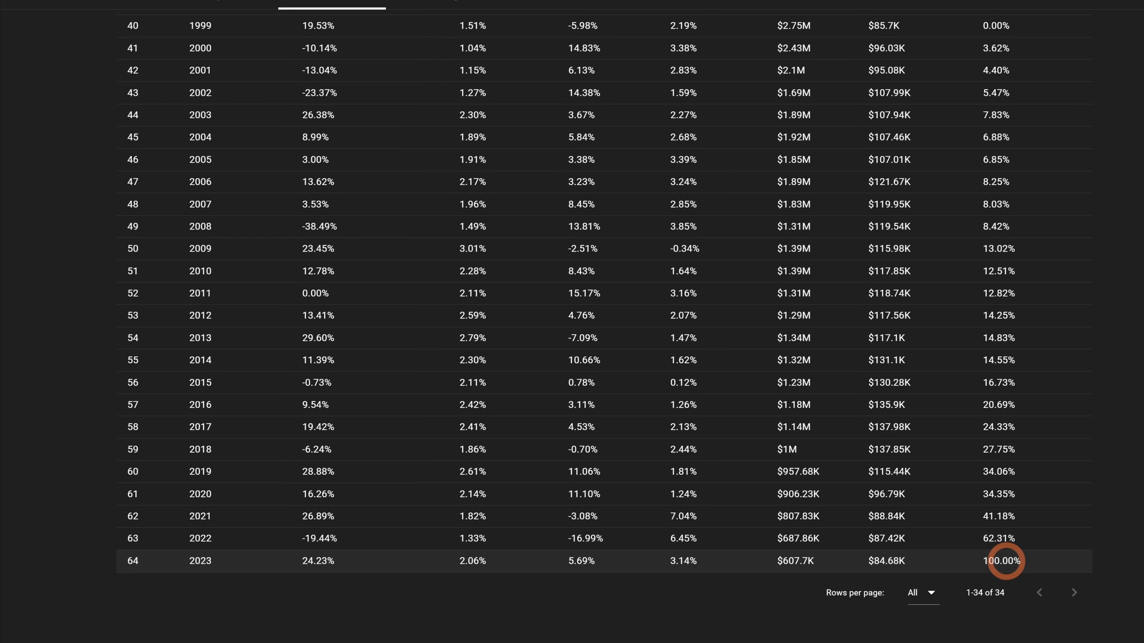
- Compare the yearly withdrawal rates with the Net Worth chart's decline up to age 64
scroll(1005, 561, "up", 5)
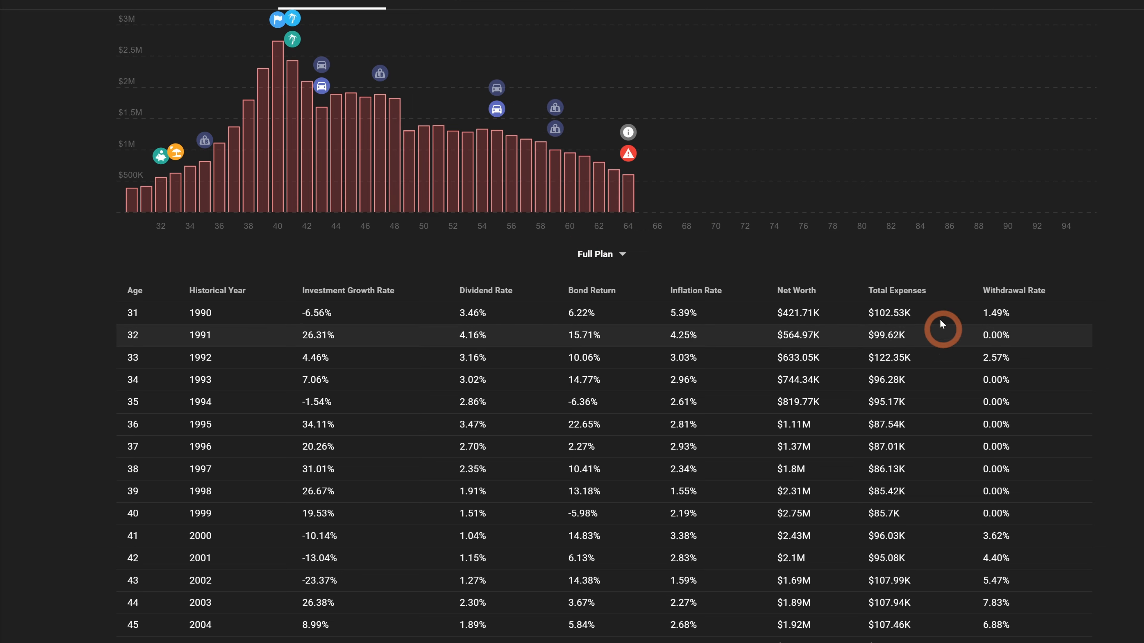
scroll(1031, 334, "down", 4)
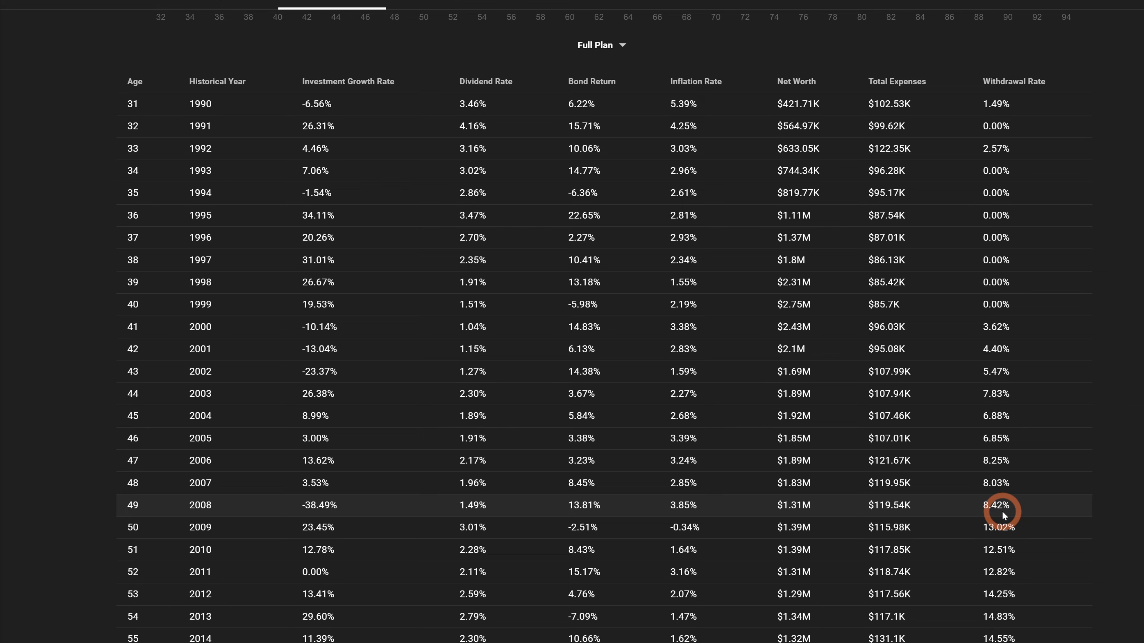
scroll(1003, 514, "up", 5)
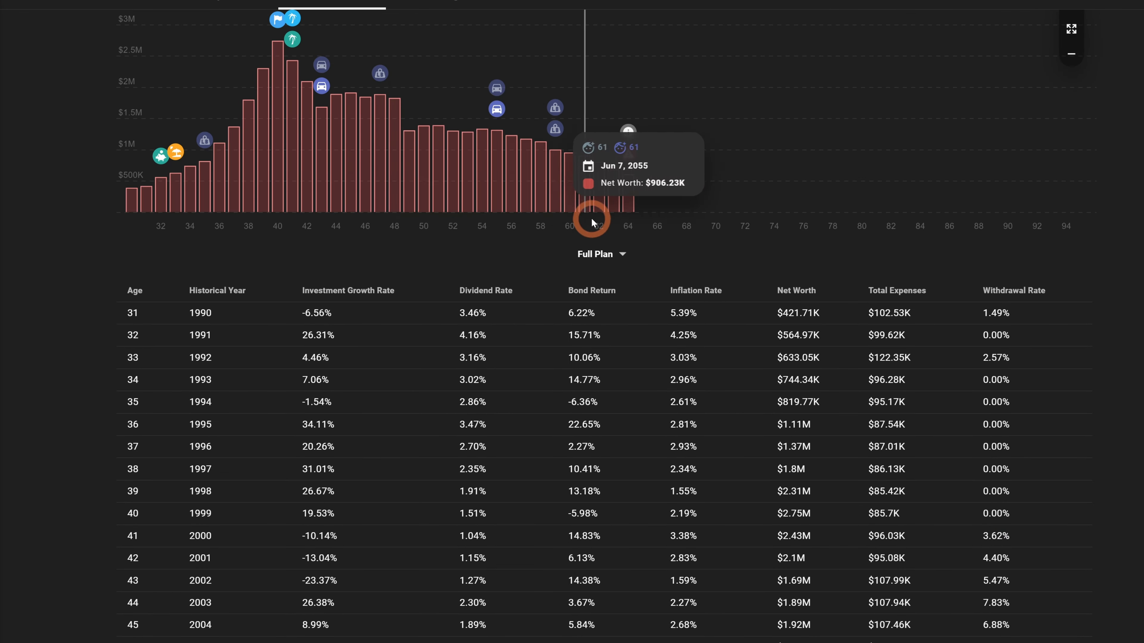
scroll(591, 222, "up", 3)
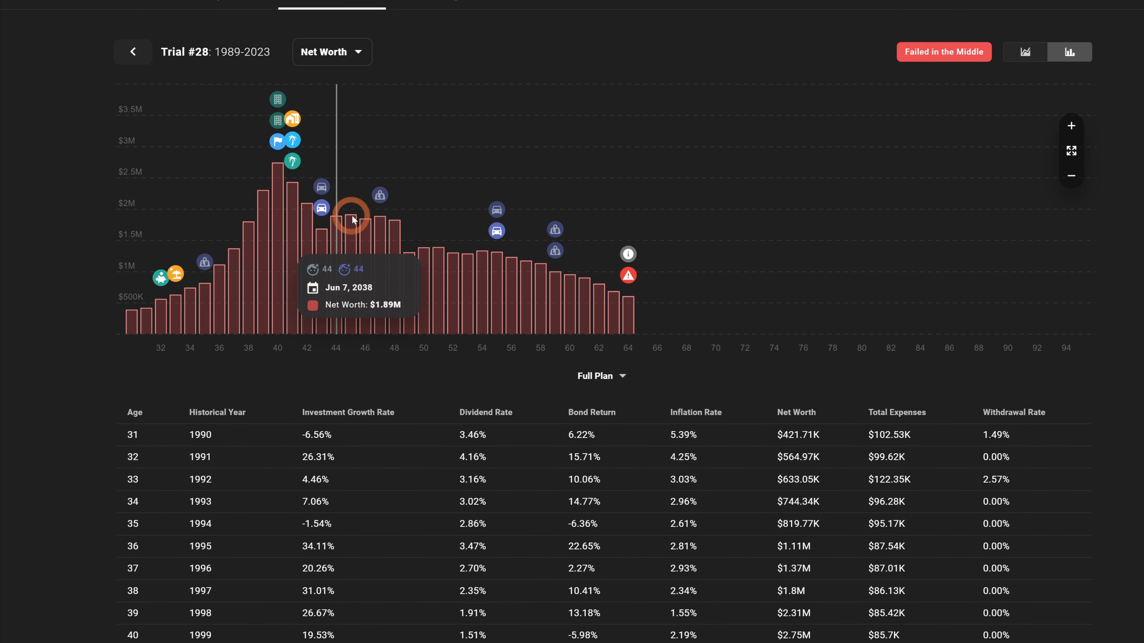
scroll(1022, 450, "down", 10)
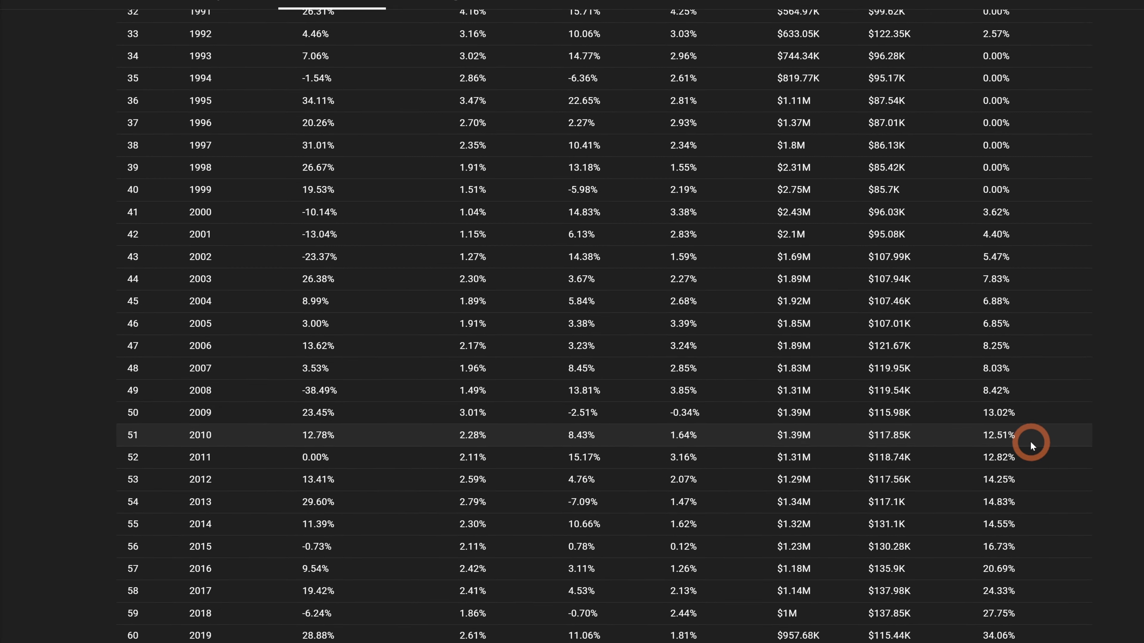
scroll(1030, 441, "down", 4)
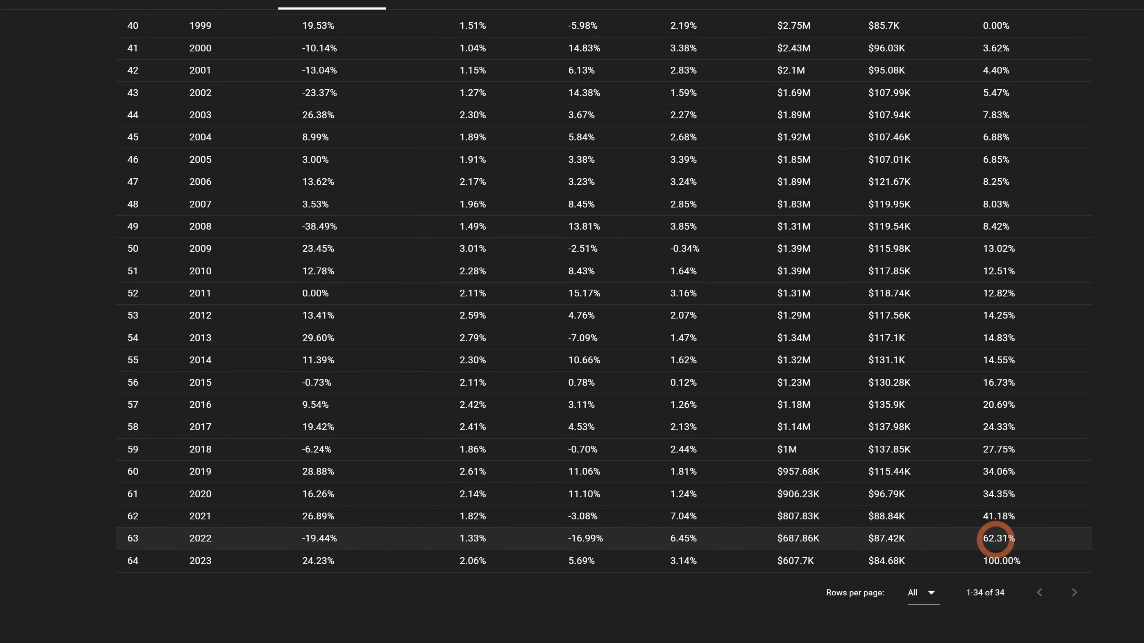
scroll(995, 539, "up", 15)
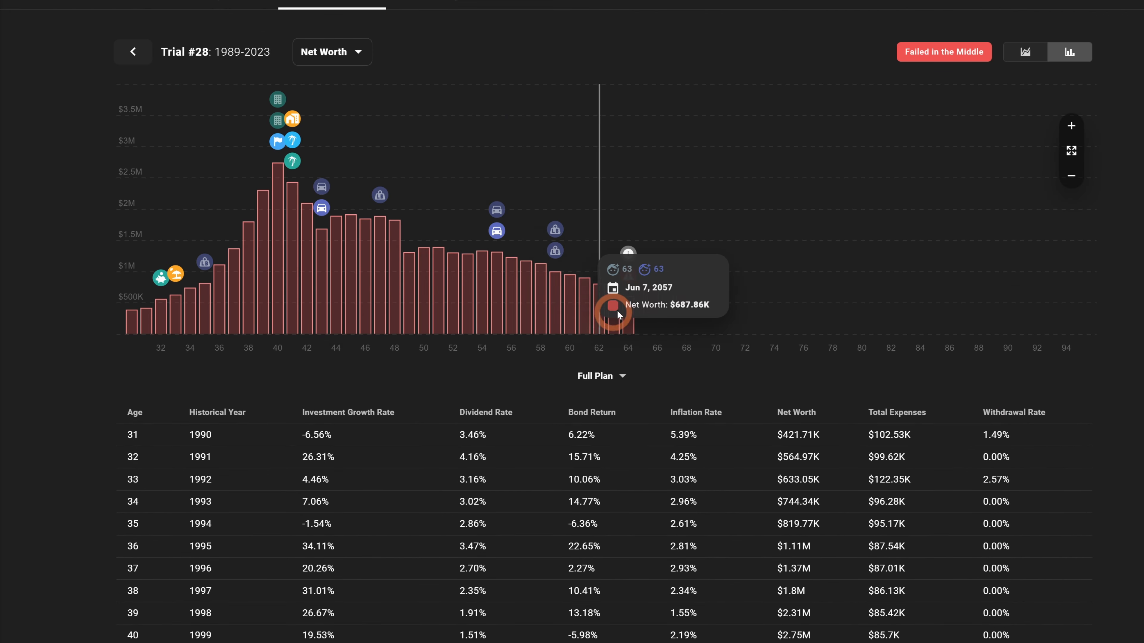
scroll(637, 317, "down", 14)
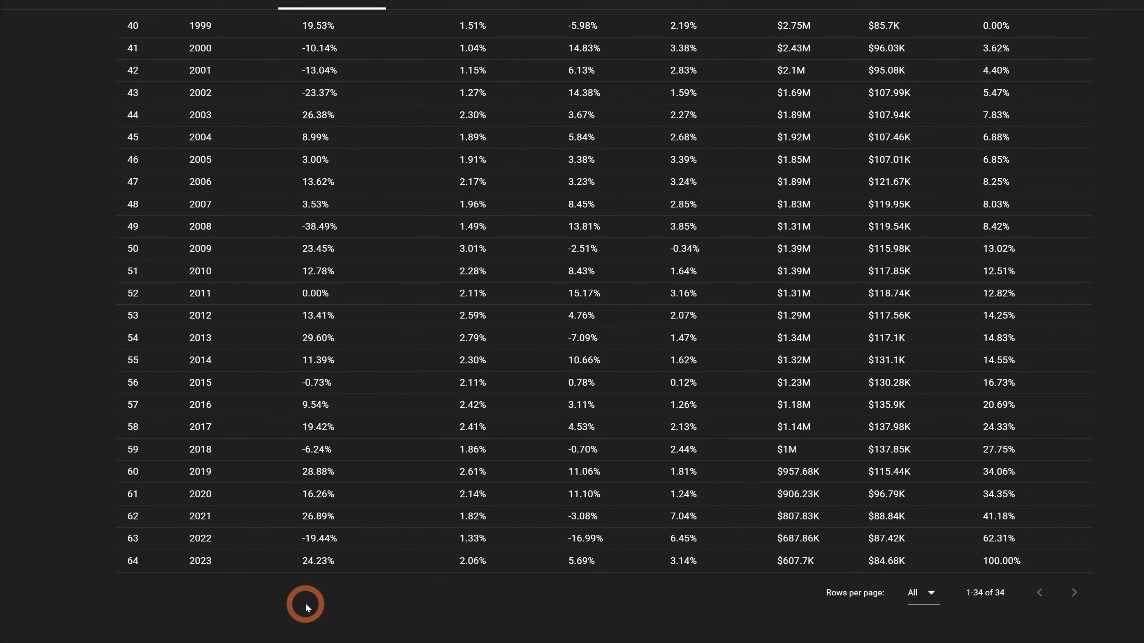
- Review the trial's ages against its historical years from 1990 to 2023, and return to the Chance of Success overview
scroll(308, 600, "up", 6)
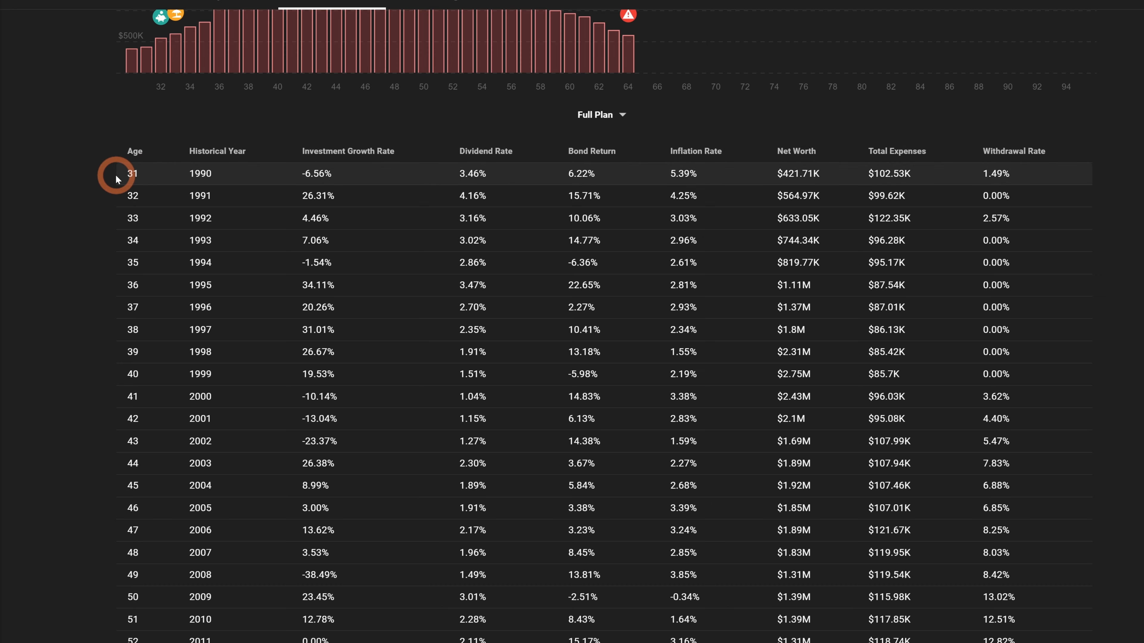
scroll(165, 152, "up", 5)
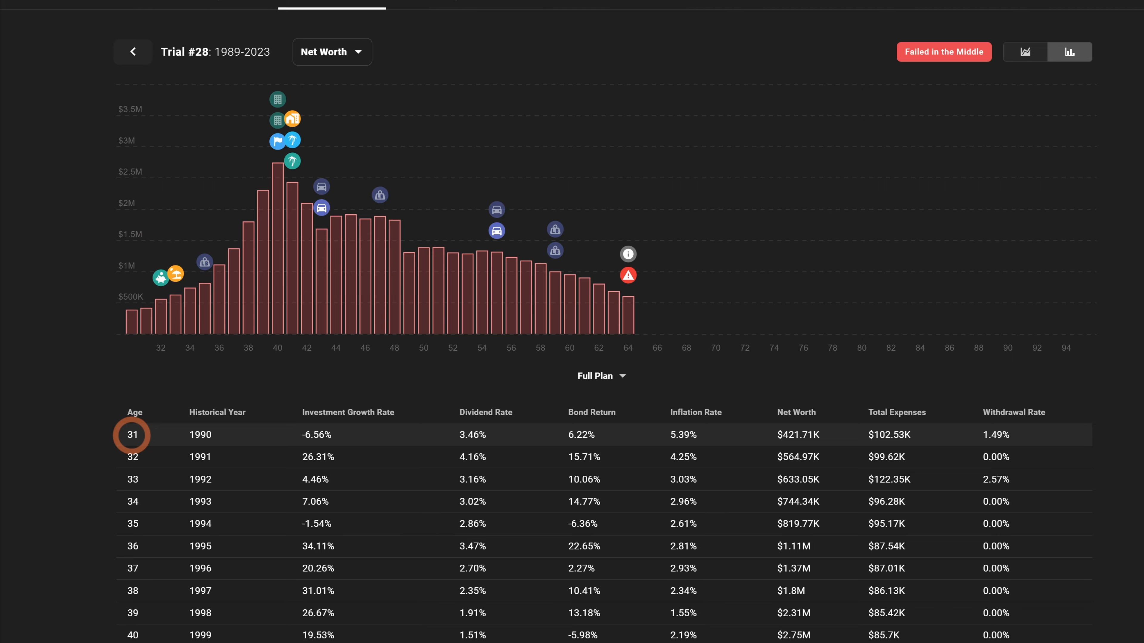
scroll(138, 435, "down", 4)
scroll(140, 429, "up", 4)
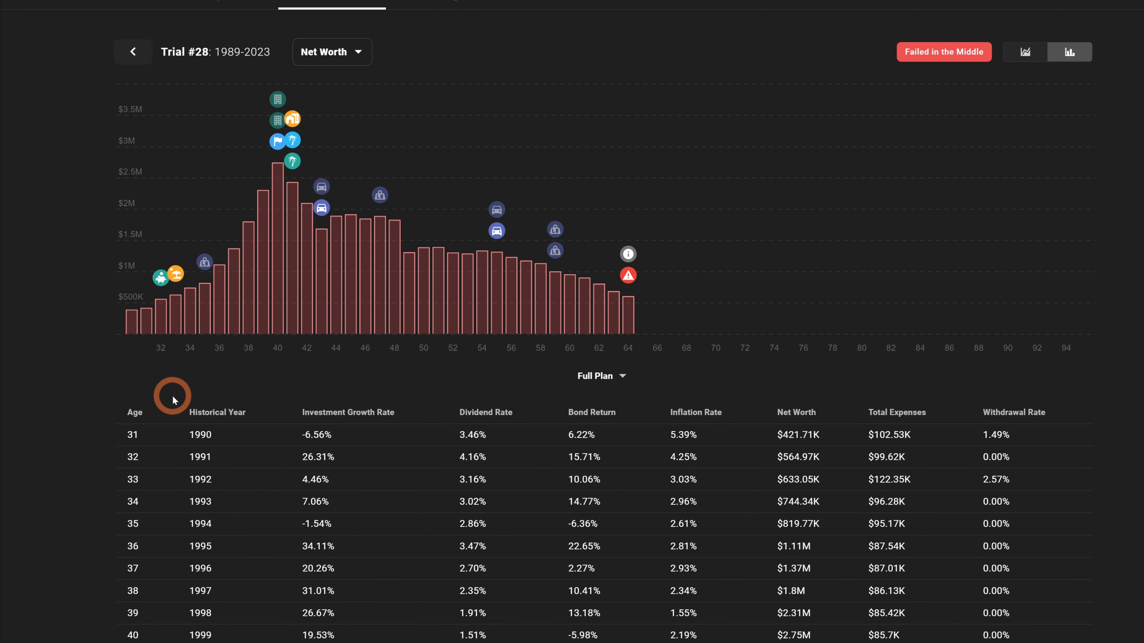
scroll(168, 396, "down", 3)
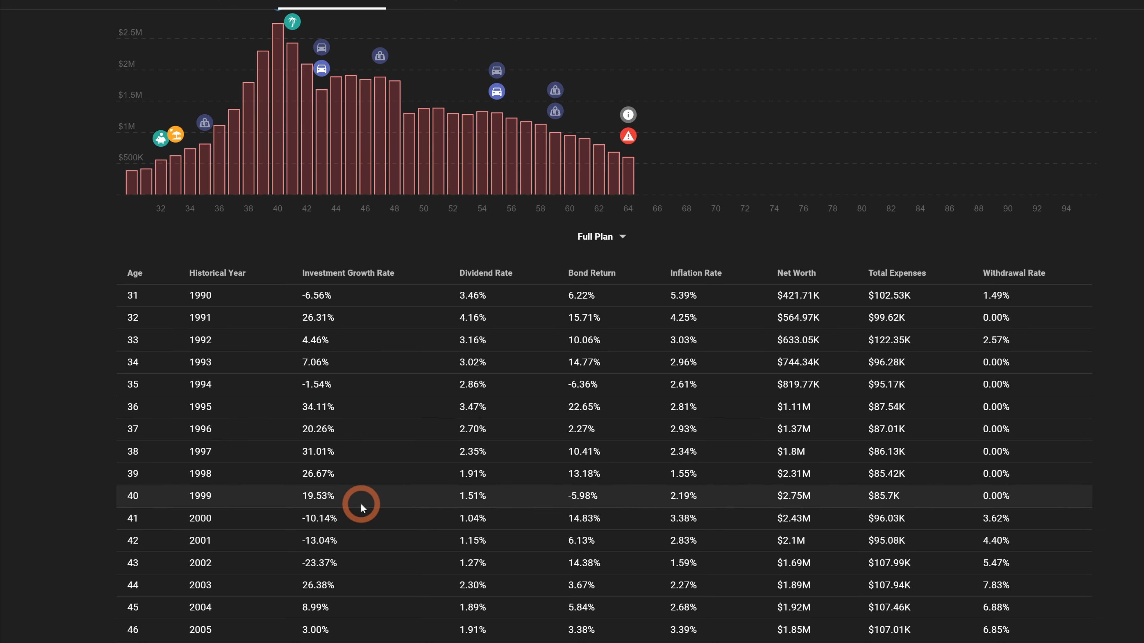
scroll(230, 37, "up", 3)
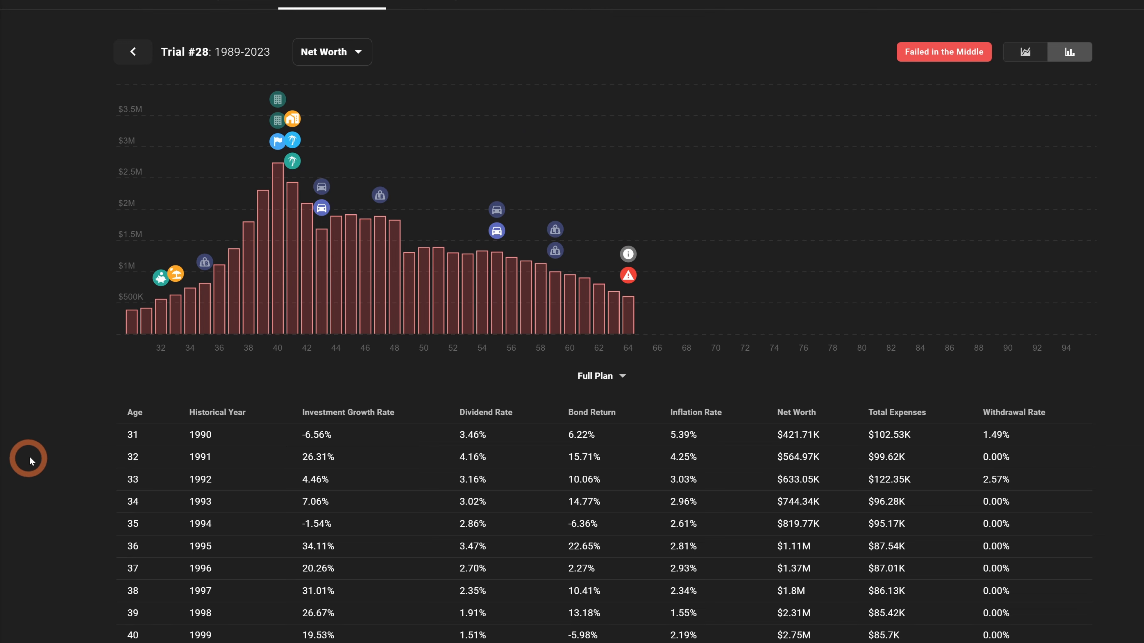
scroll(244, 429, "down", 5)
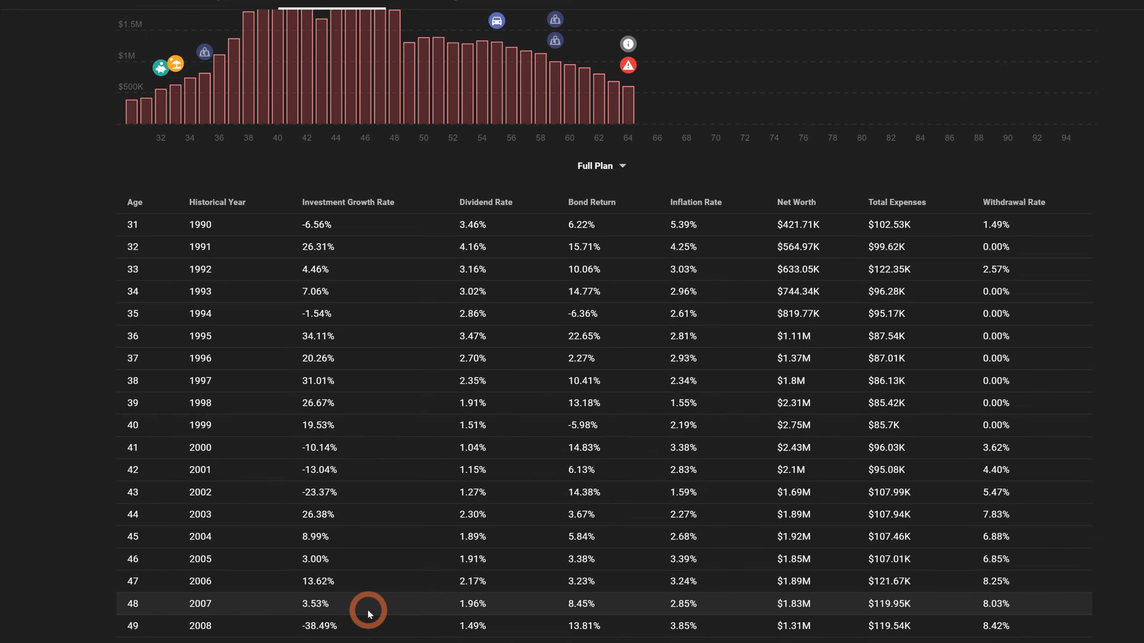
scroll(367, 610, "down", 6)
scroll(382, 380, "down", 2)
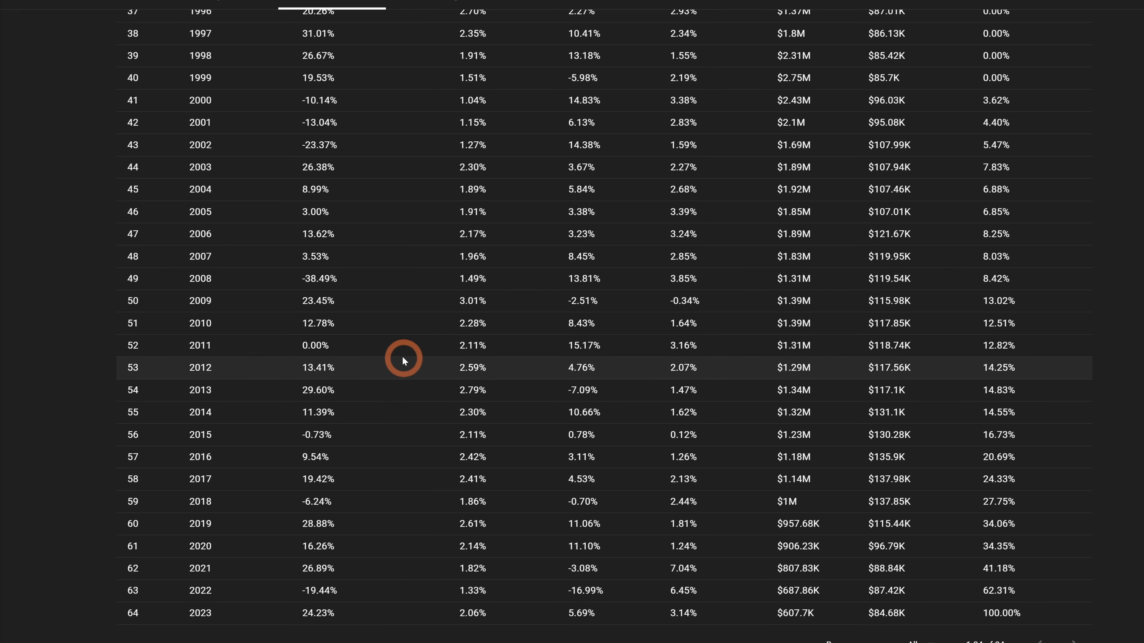
scroll(395, 255, "up", 1)
scroll(395, 257, "up", 12)
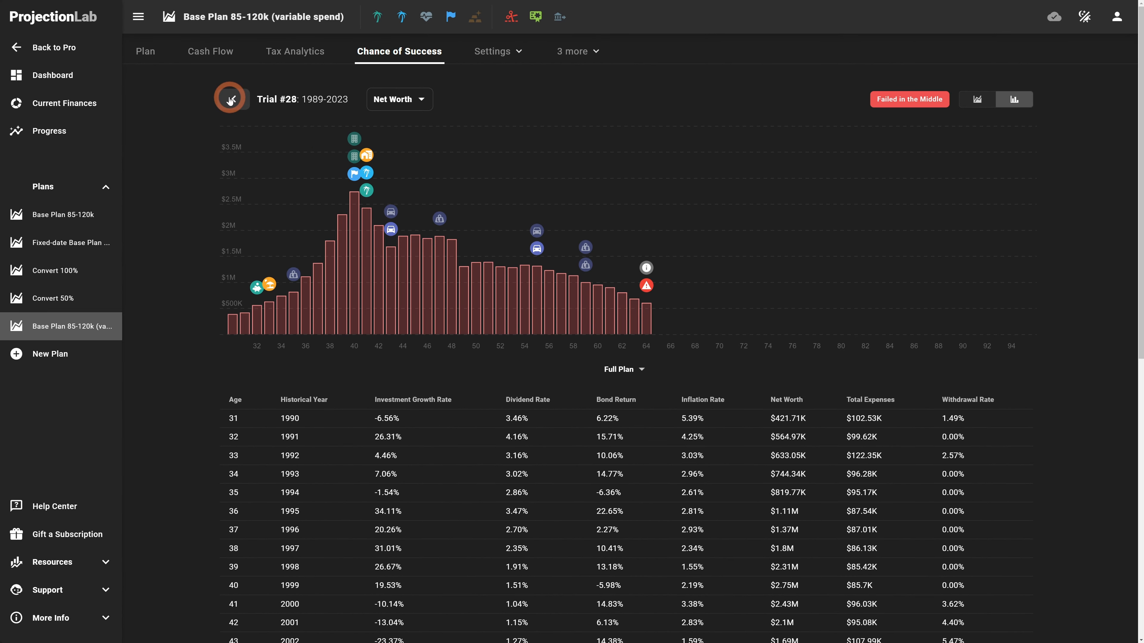
left_click(230, 104)
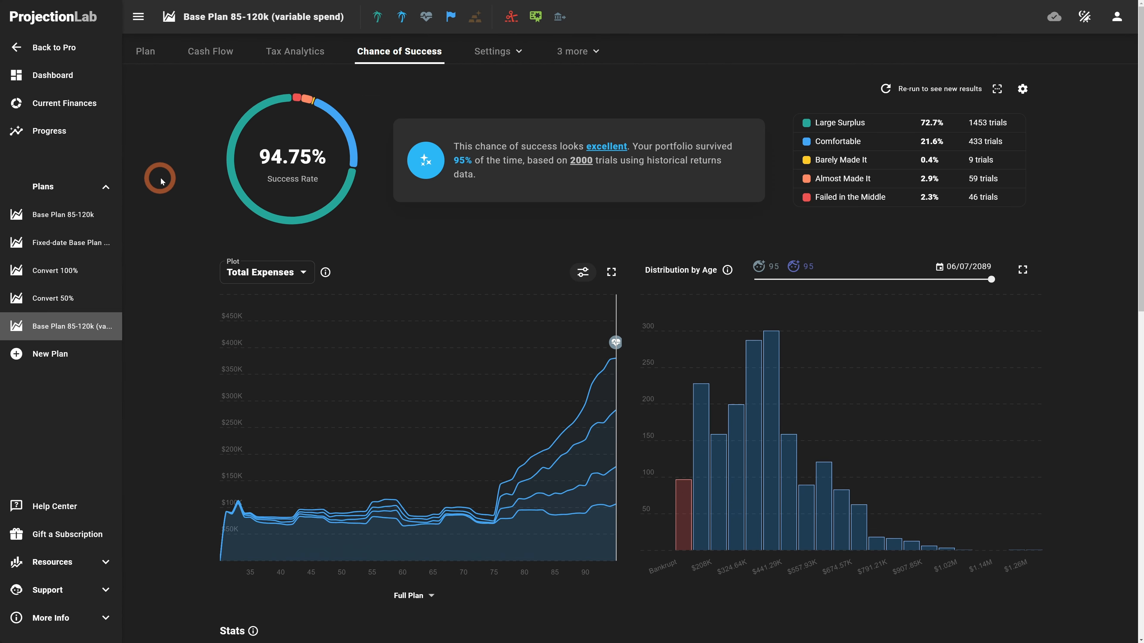
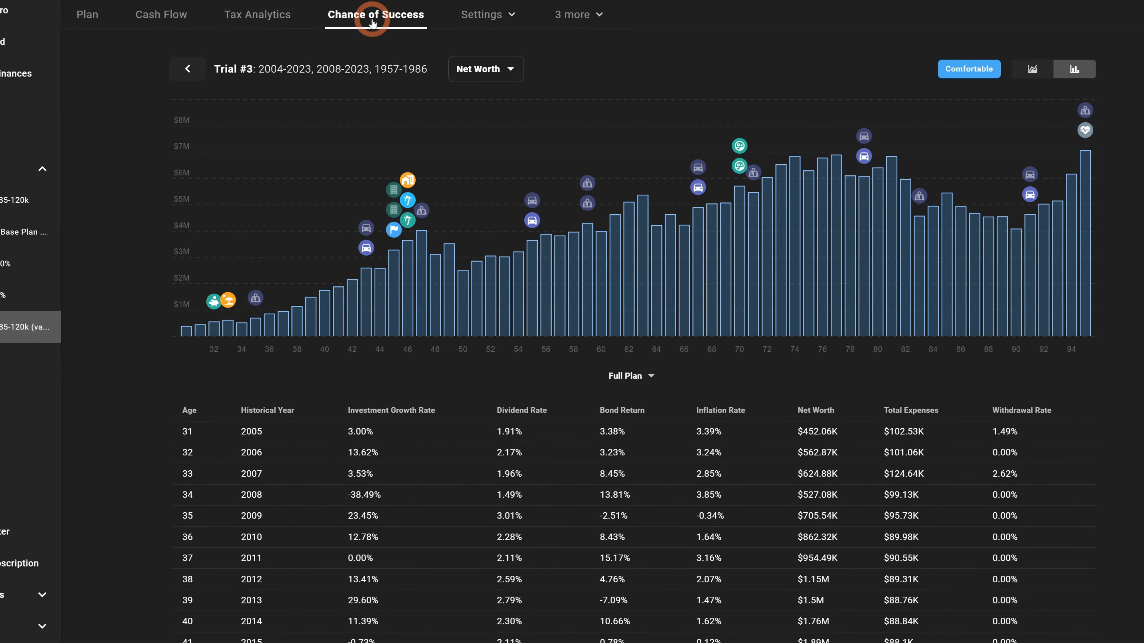
- Return from the Comfortable trial to the Chance of Success overview and view the Financial Independence milestone's Liquid Net Worth criterion
left_click(362, 5)
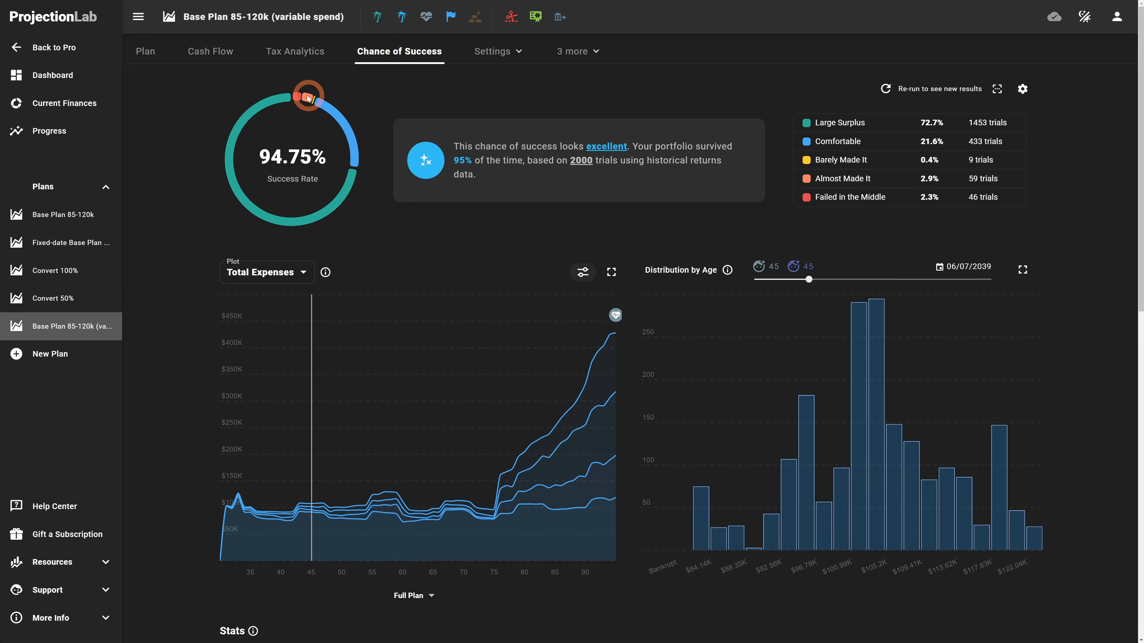
left_click(451, 16)
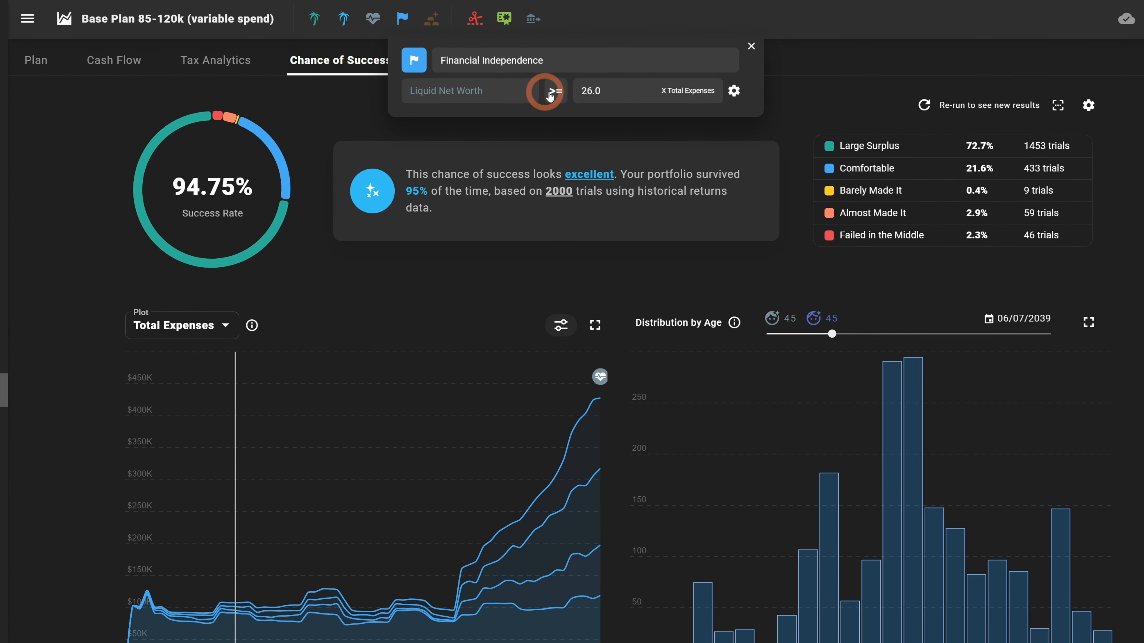
left_click(599, 92)
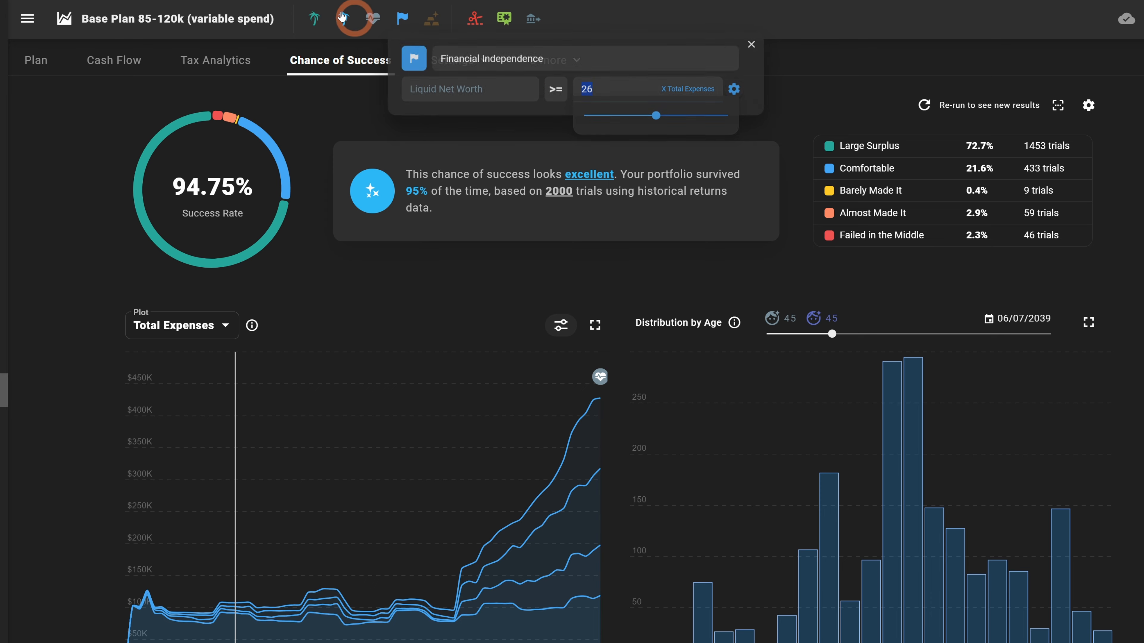
left_click(314, 19)
left_click(402, 20)
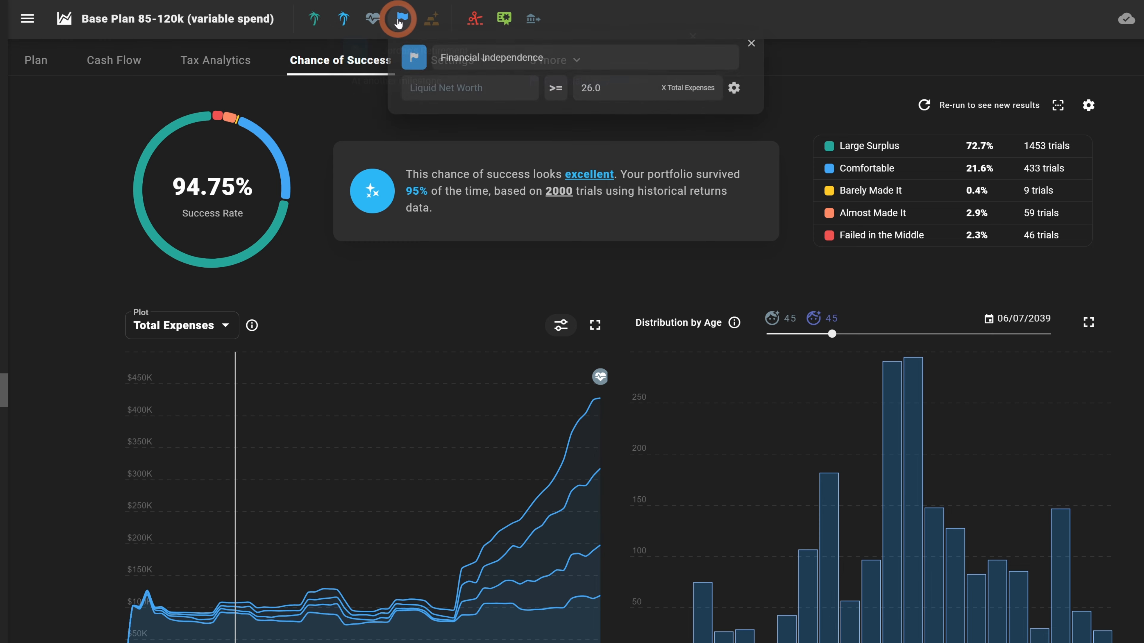
- Set the Financial Independence milestone's Liquid Net Worth criterion to 32 times total expenses and re-run the simulation
left_click(616, 90)
left_click(660, 118)
left_click_drag(664, 120, 684, 126)
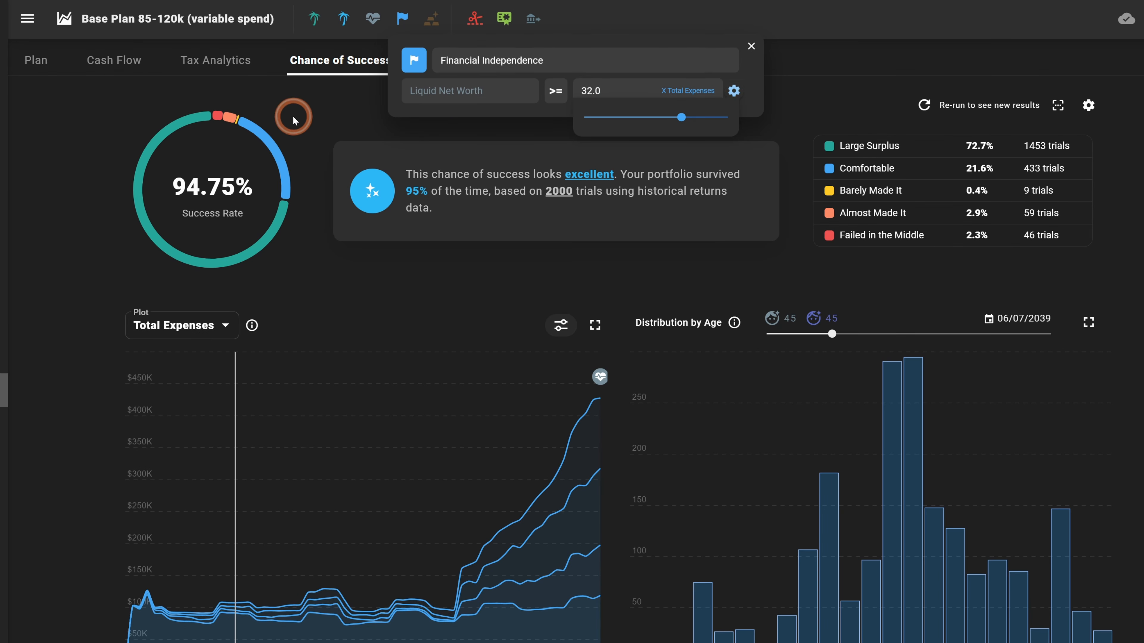
left_click(293, 119)
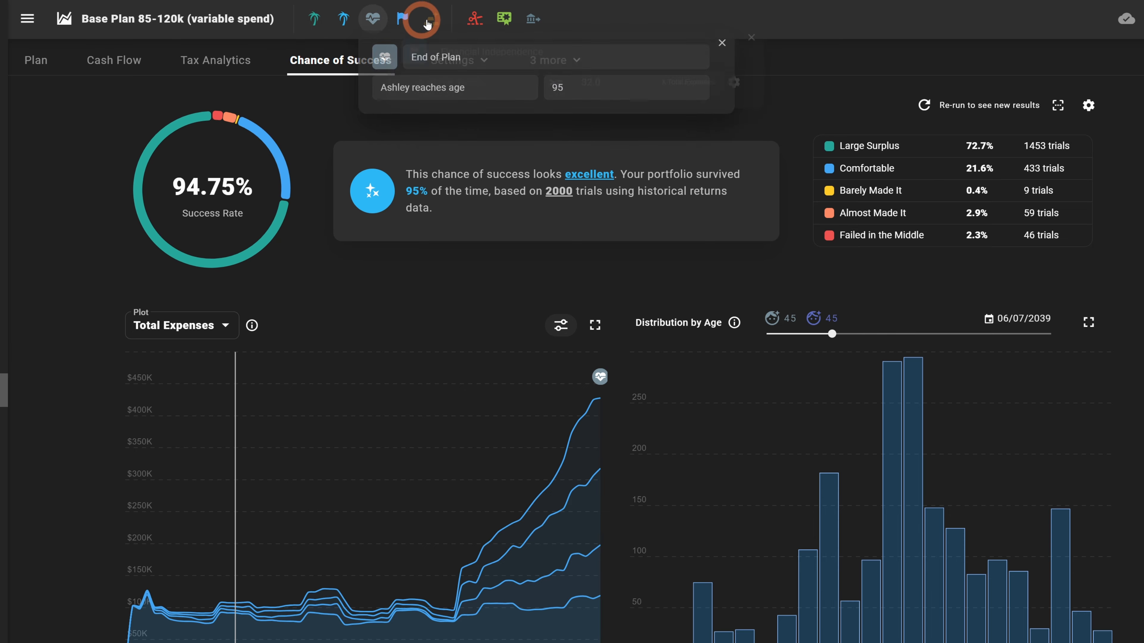
mouse_move(408, 20)
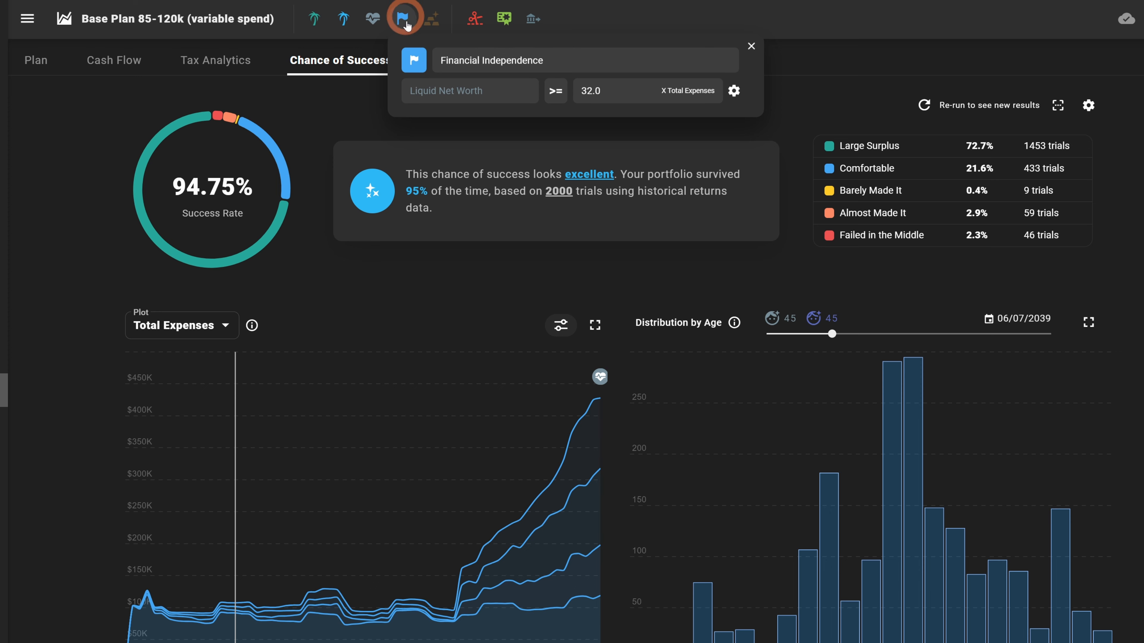
left_click(205, 192)
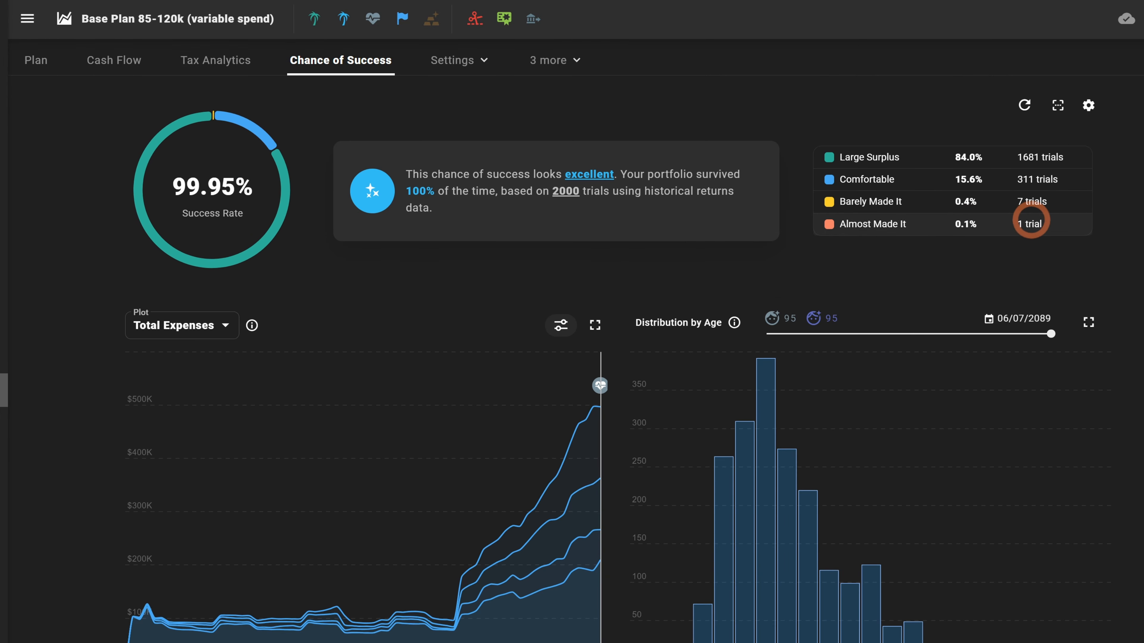
- Sort the Trials by Start Year table by result and open the Almost Made It trial, Trial #1994
scroll(736, 252, "down", 10)
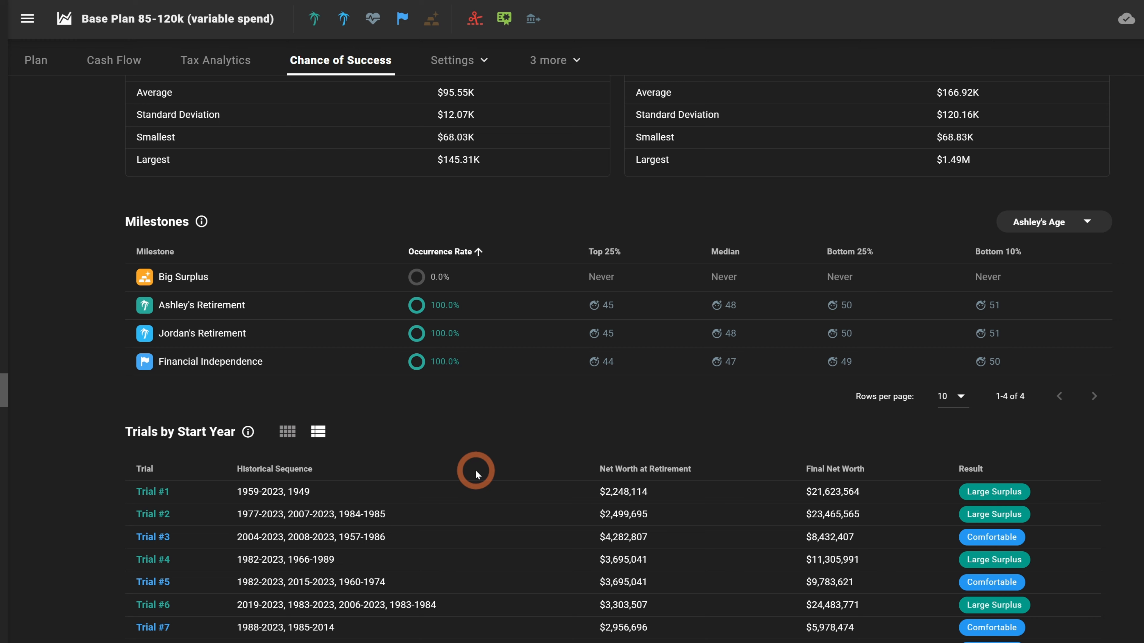
scroll(477, 474, "up", 2)
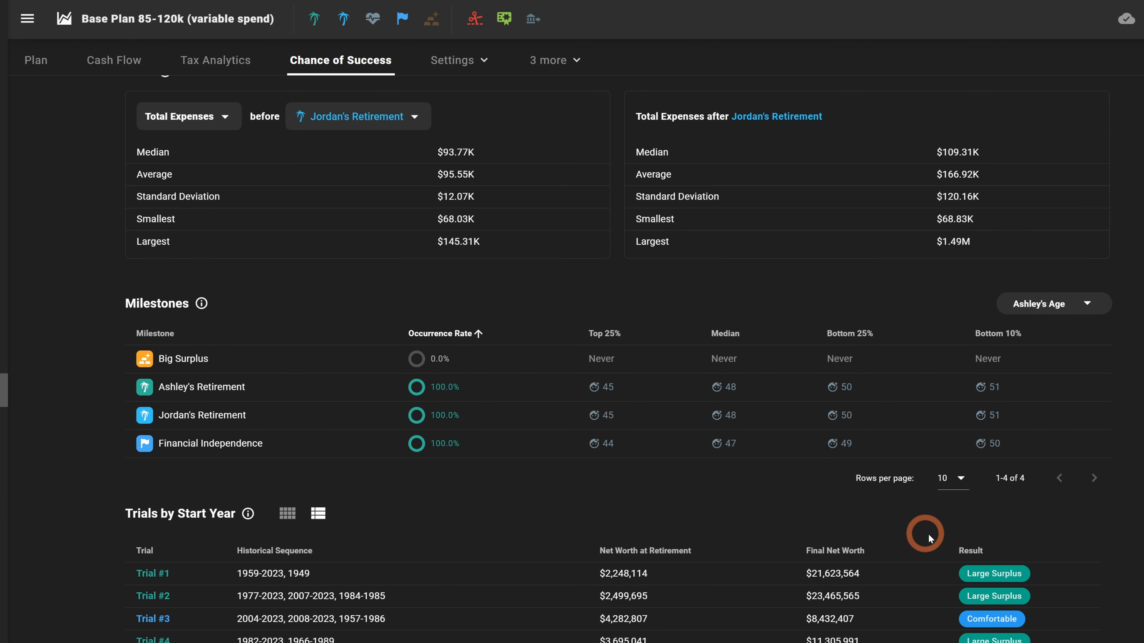
left_click(969, 551)
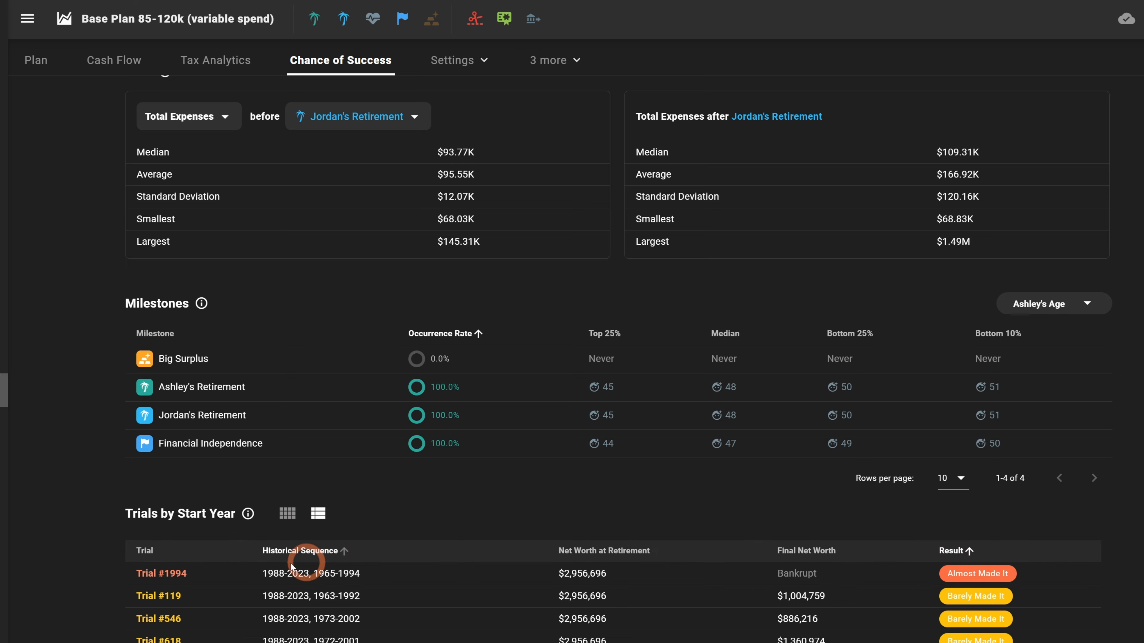
left_click(157, 574)
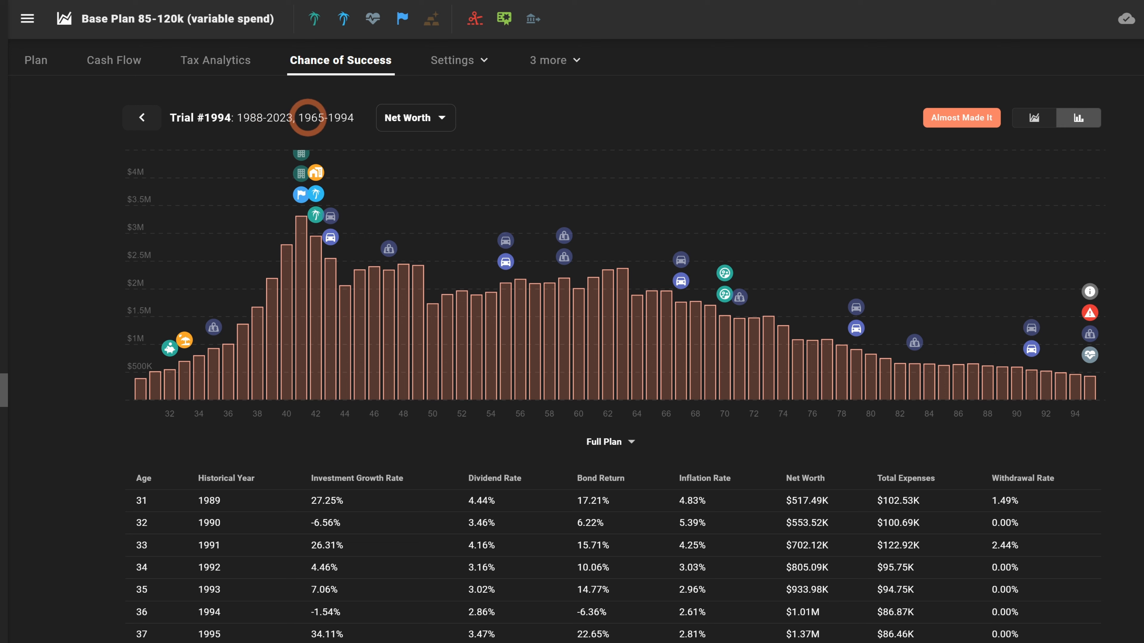
- Review the trial's 1965-1994 historical sequence alongside its Net Worth chart
left_click_drag(299, 117, 349, 117)
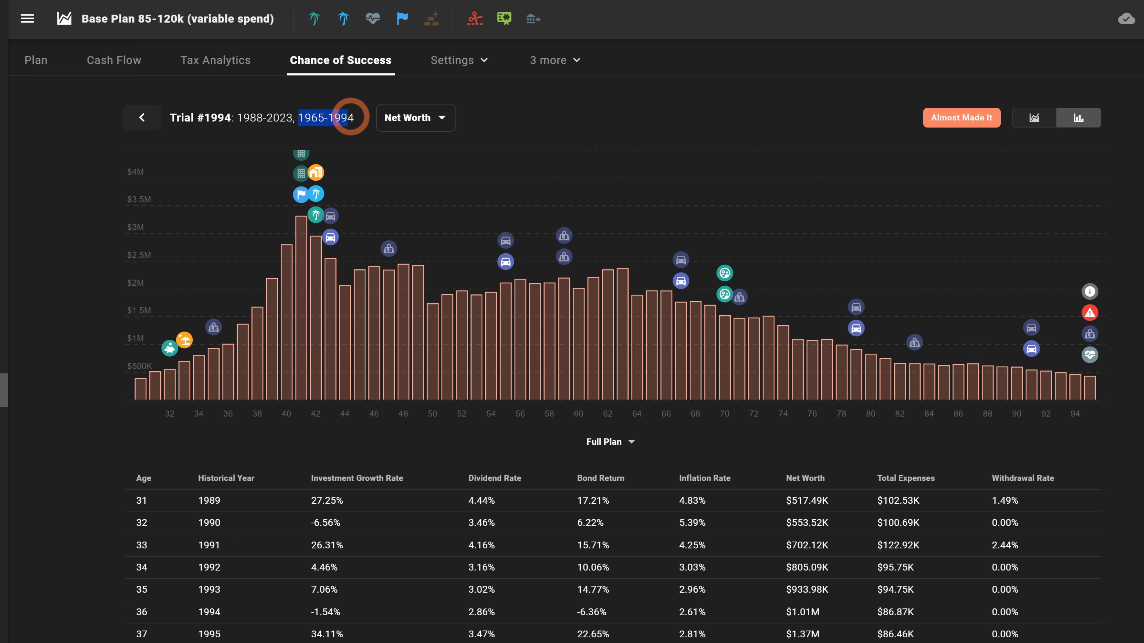
left_click(306, 118)
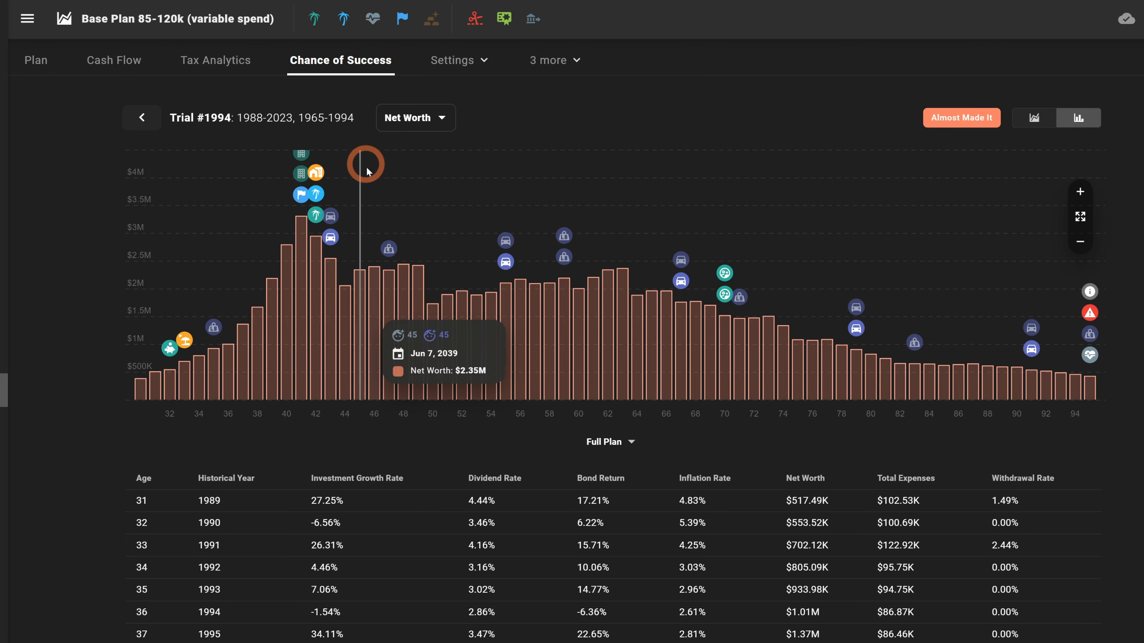
scroll(497, 386, "down", 6)
scroll(498, 386, "up", 2)
scroll(498, 386, "up", 4)
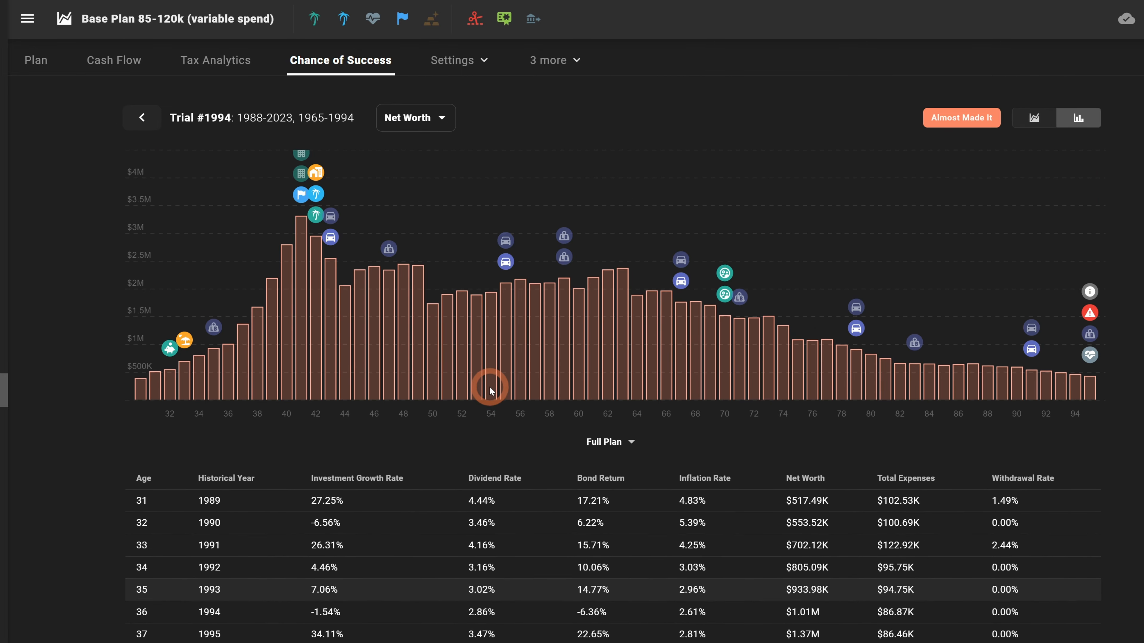
mouse_move(268, 180)
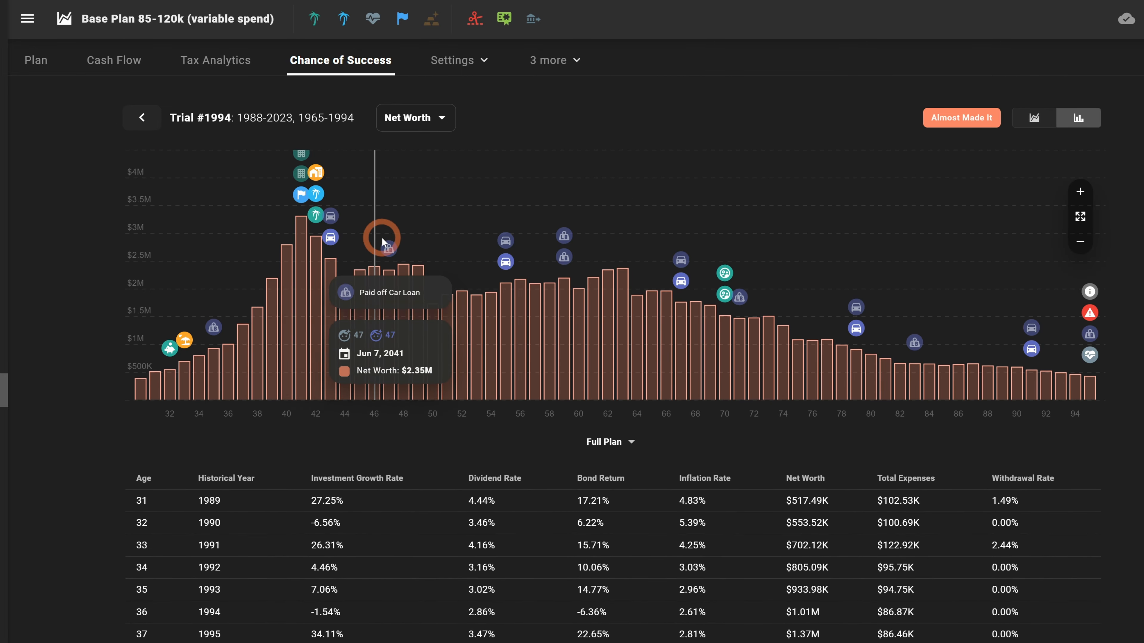
- Examine the final row of the trial's yearly table at age 95, and return to the end of the Net Worth chart
scroll(383, 237, "down", 20)
scroll(382, 237, "down", 4)
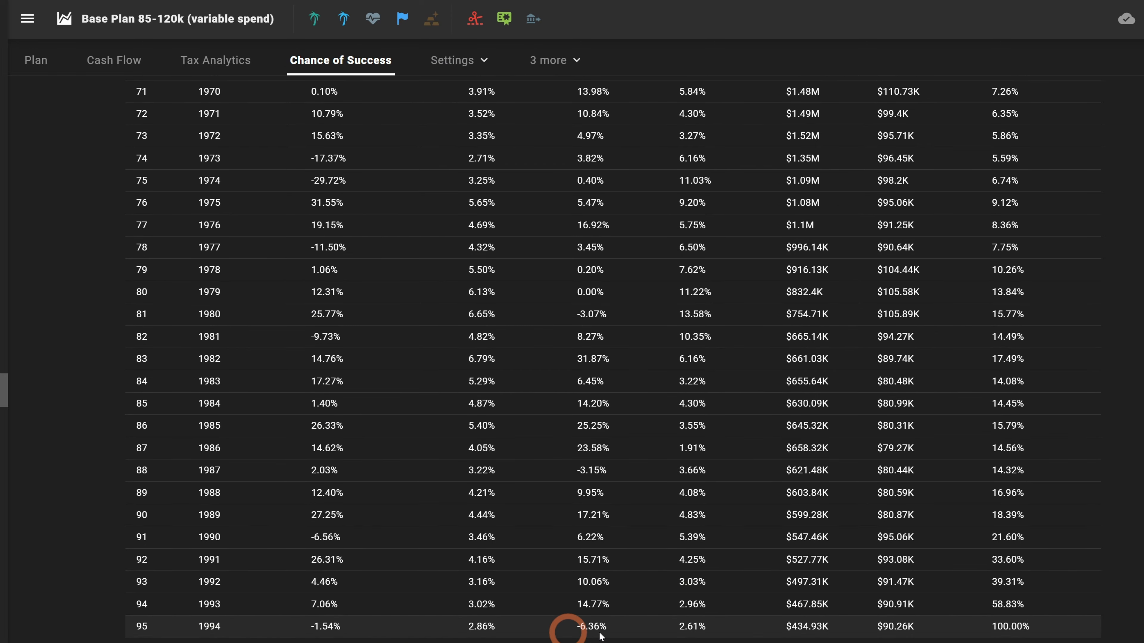
left_click_drag(1038, 627, 138, 629)
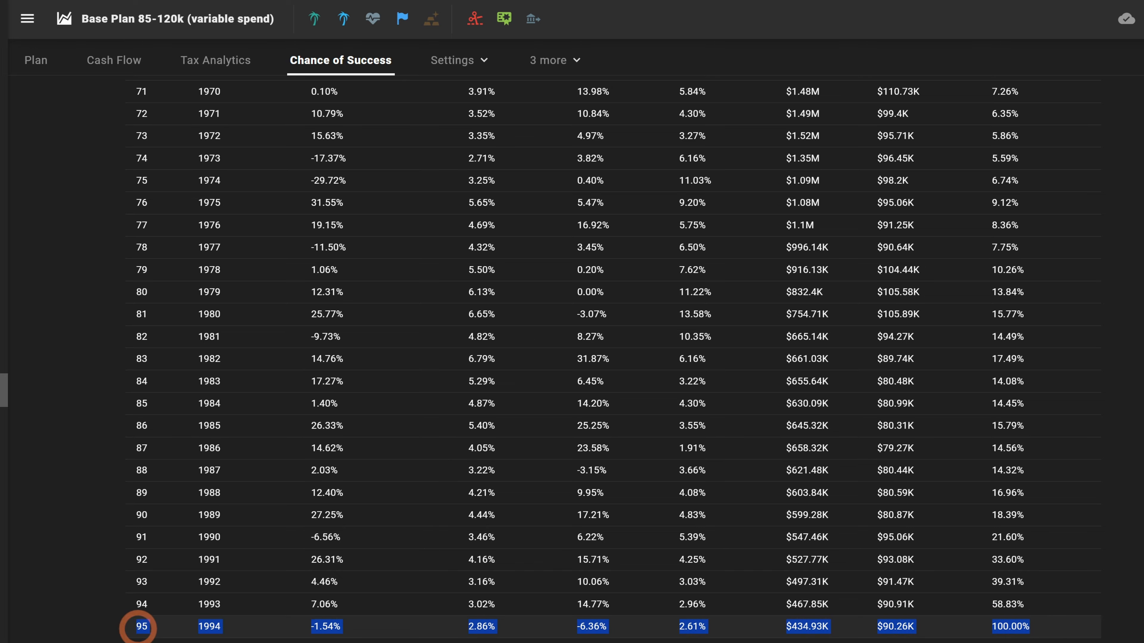
left_click(153, 631)
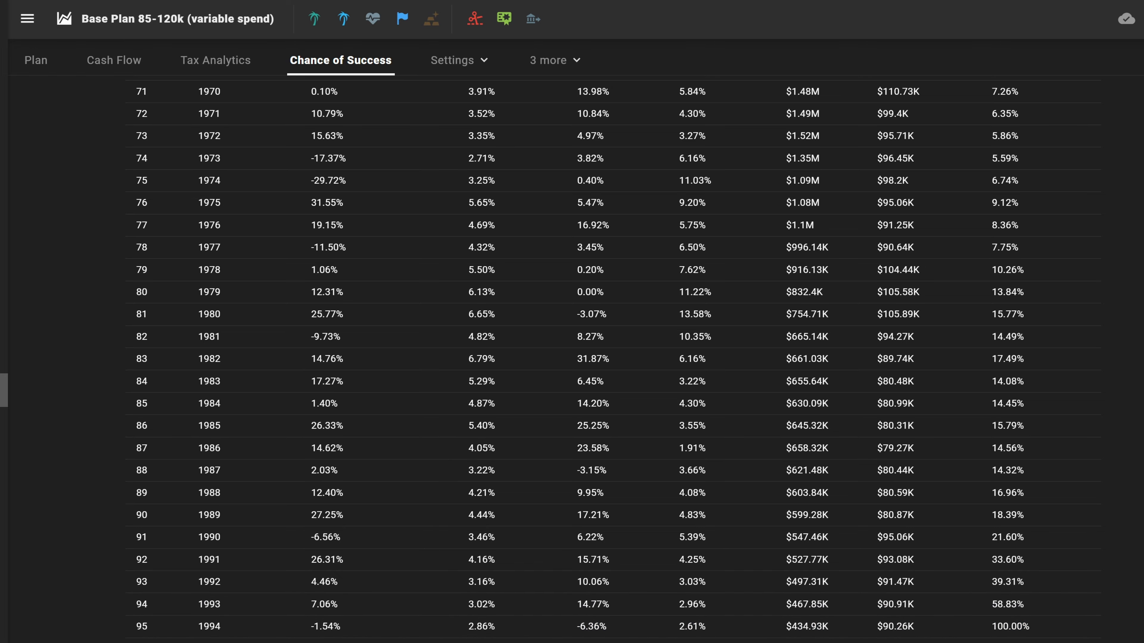
scroll(612, 356, "up", 20)
mouse_move(1090, 266)
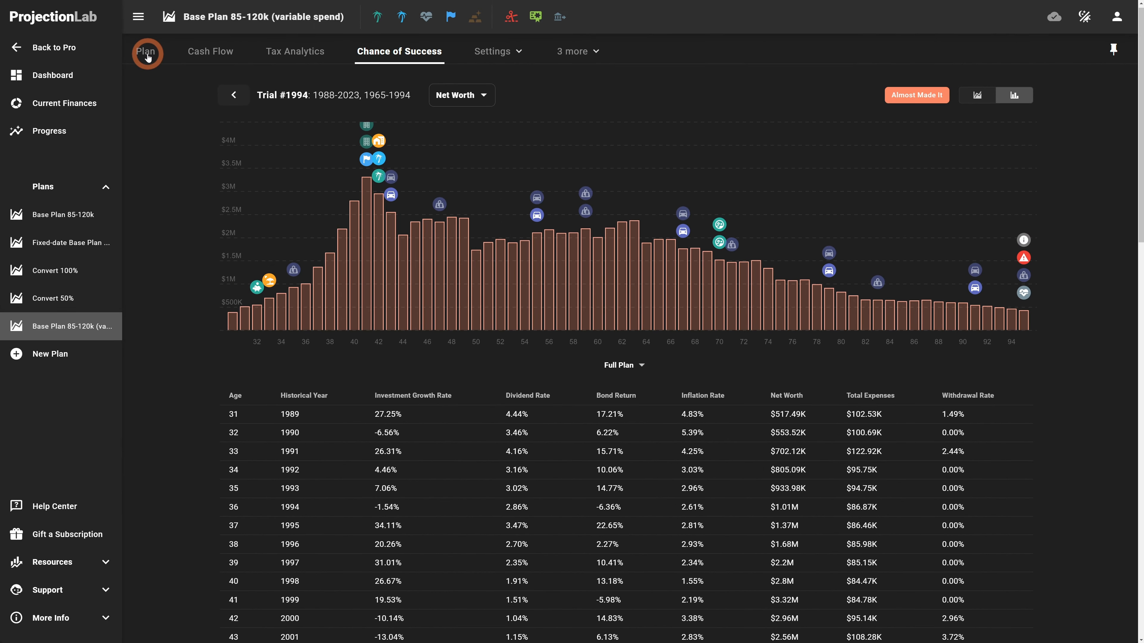
- Enable Liquidate if Necessary on the House in the plan's Real Assets, check its Live Here setting, and save the asset
left_click(148, 56)
left_click(944, 523)
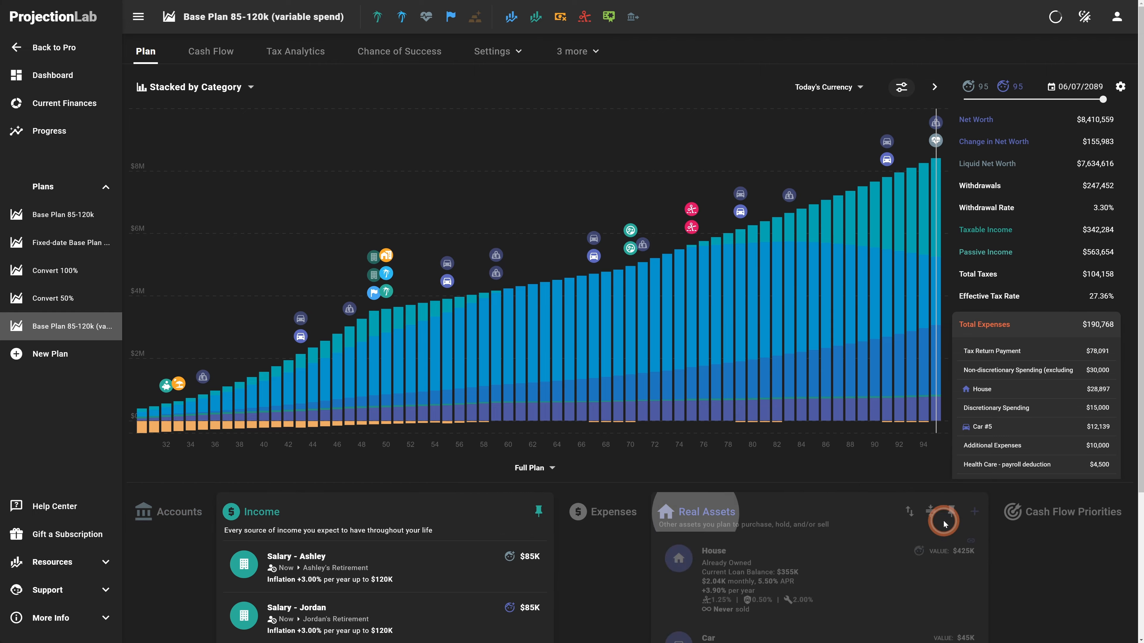
scroll(944, 523, "down", 4)
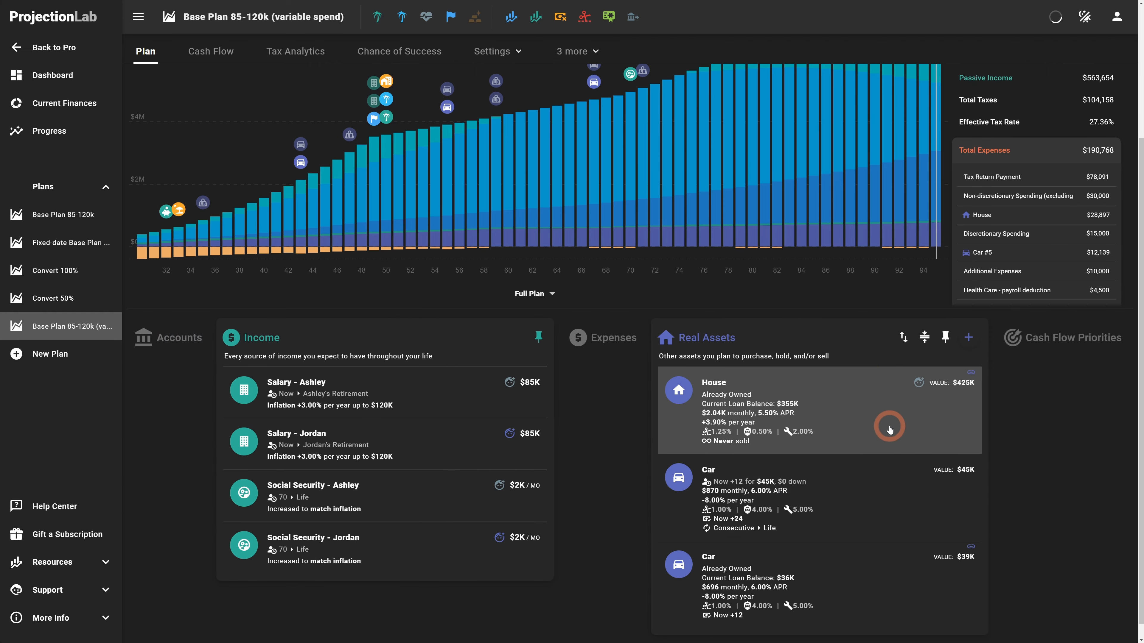
left_click(716, 425)
scroll(721, 433, "down", 10)
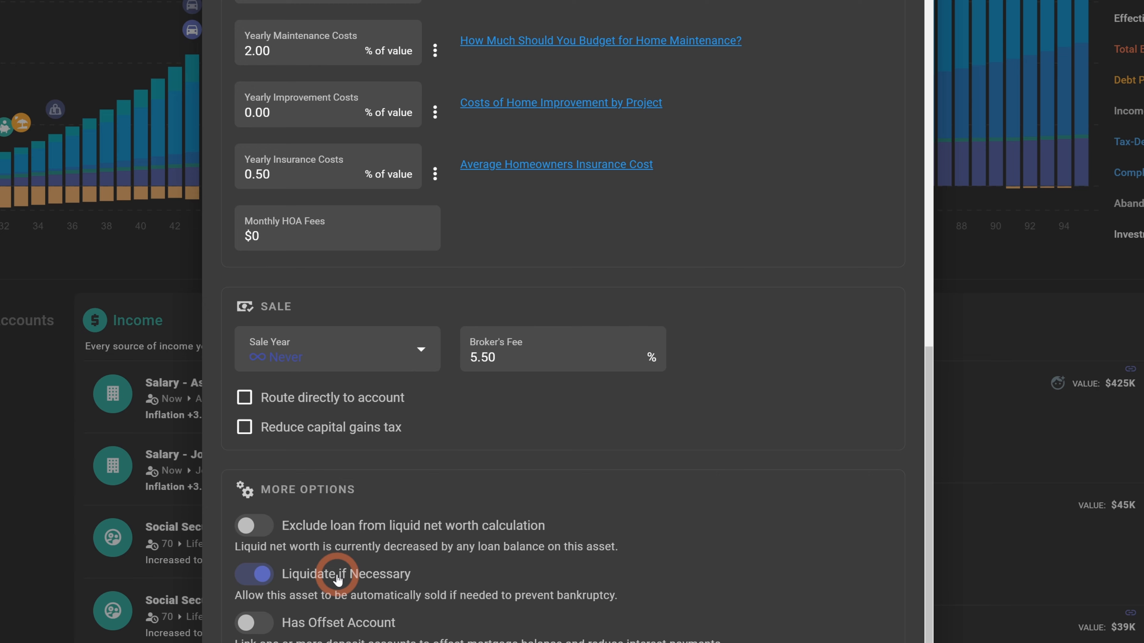
scroll(328, 487, "up", 8)
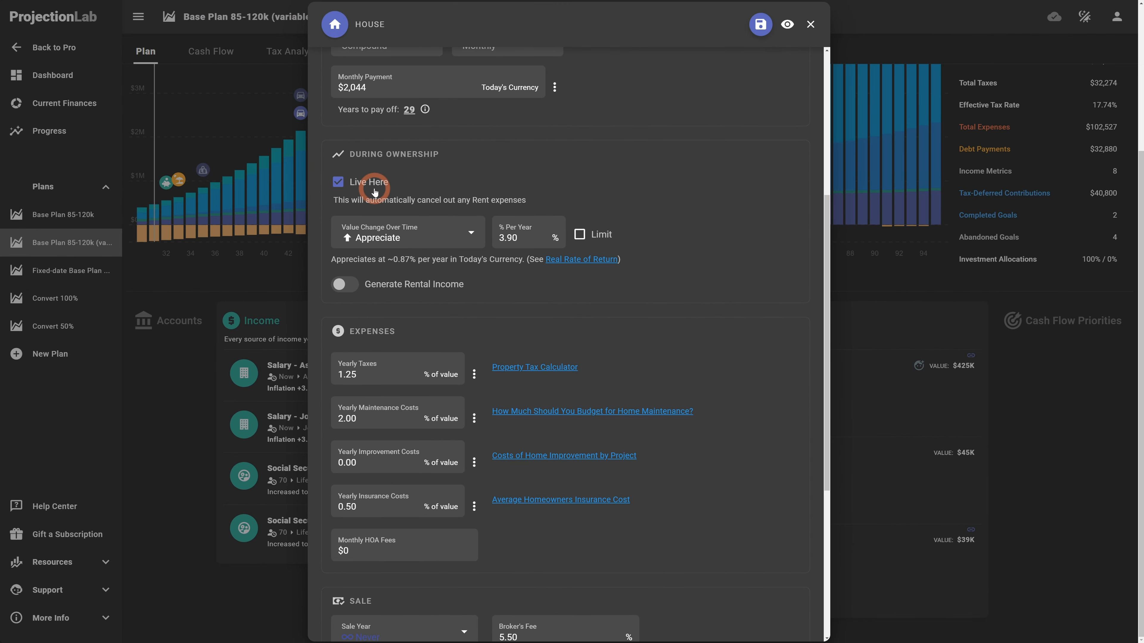
scroll(556, 454, "down", 6)
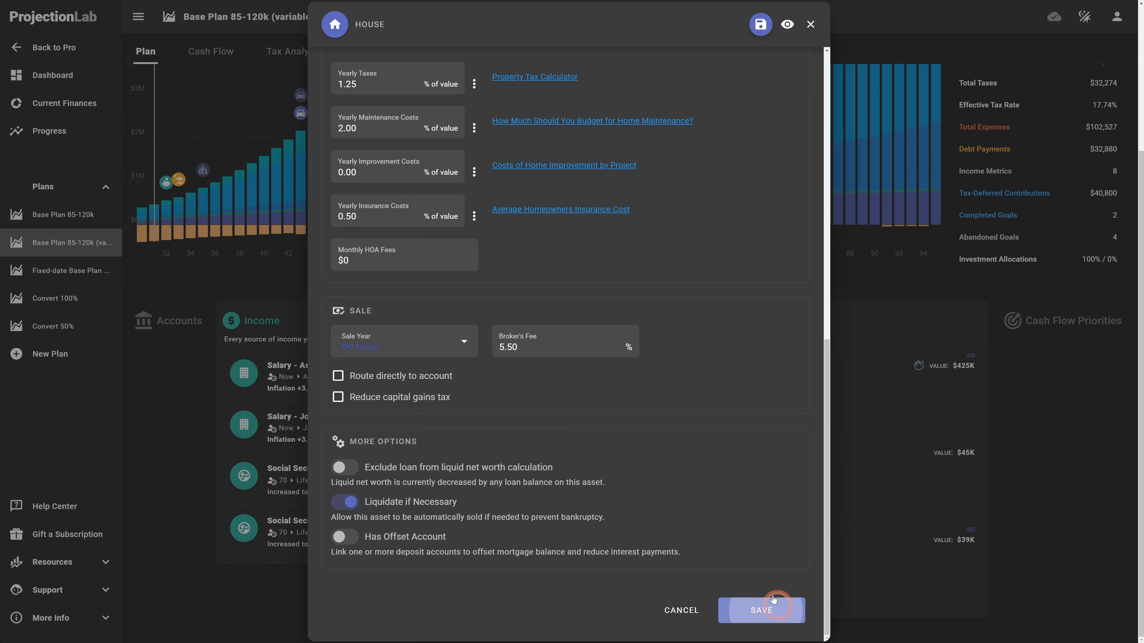
left_click(772, 603)
- Add a monthly Rent expense of $2,500 from now for life to the plan's expenses
left_click(609, 345)
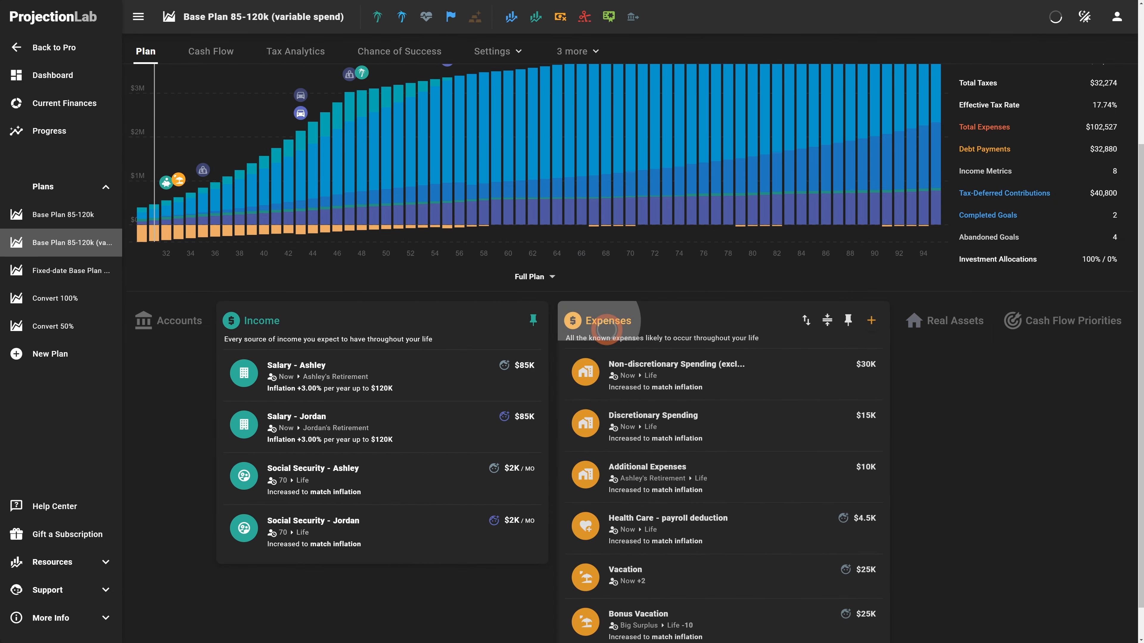
left_click(873, 321)
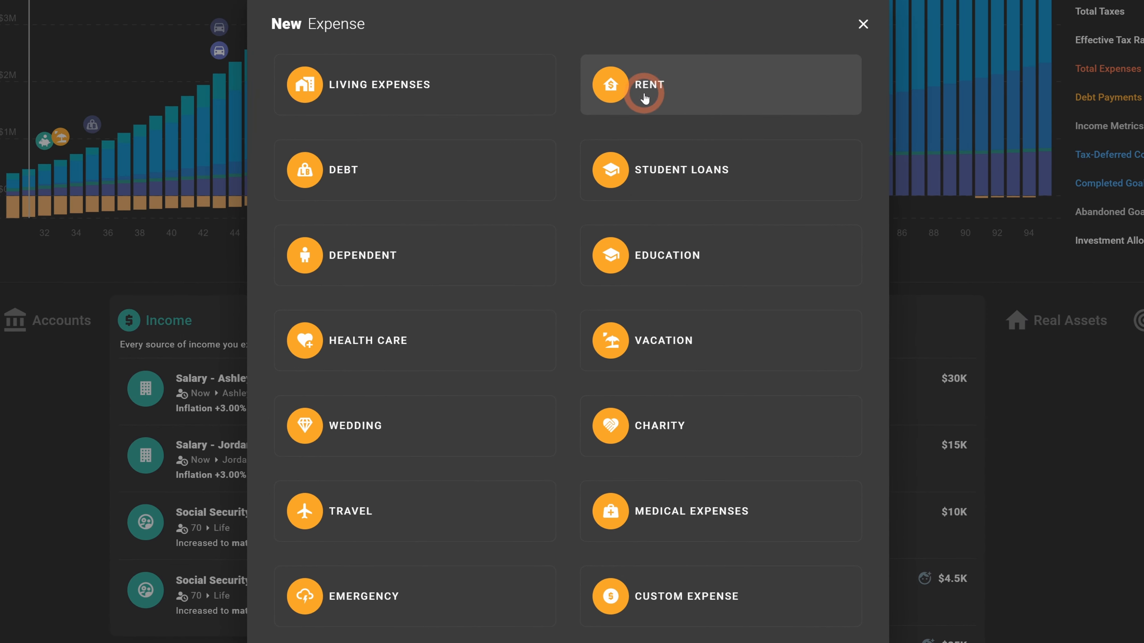
left_click(669, 86)
left_click(374, 176)
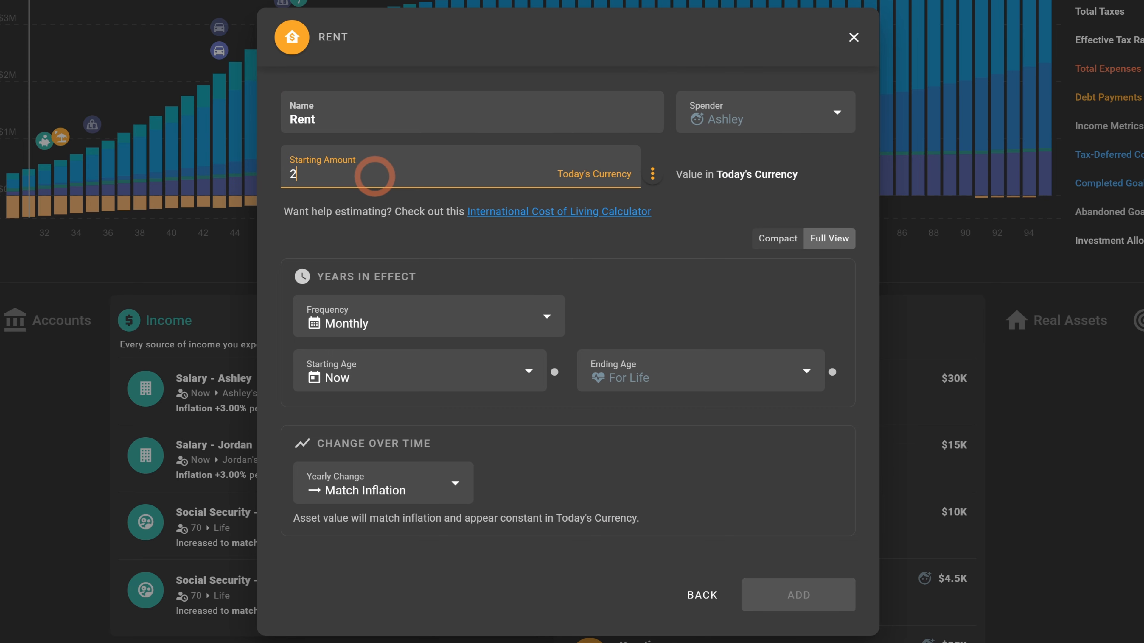
type("2500")
left_click(645, 298)
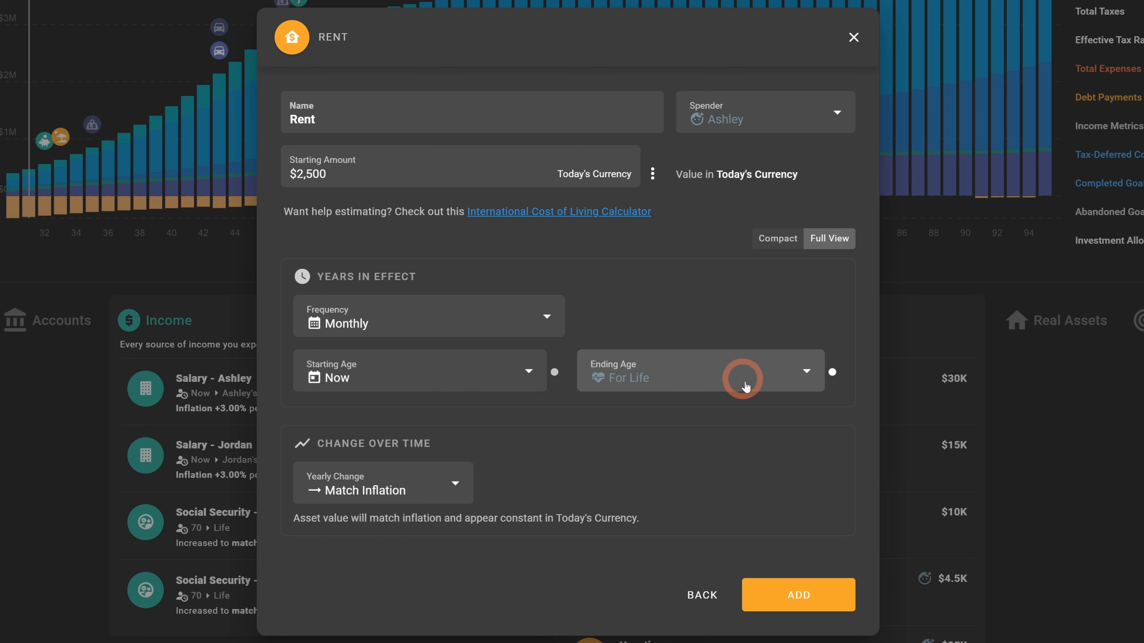
left_click(810, 605)
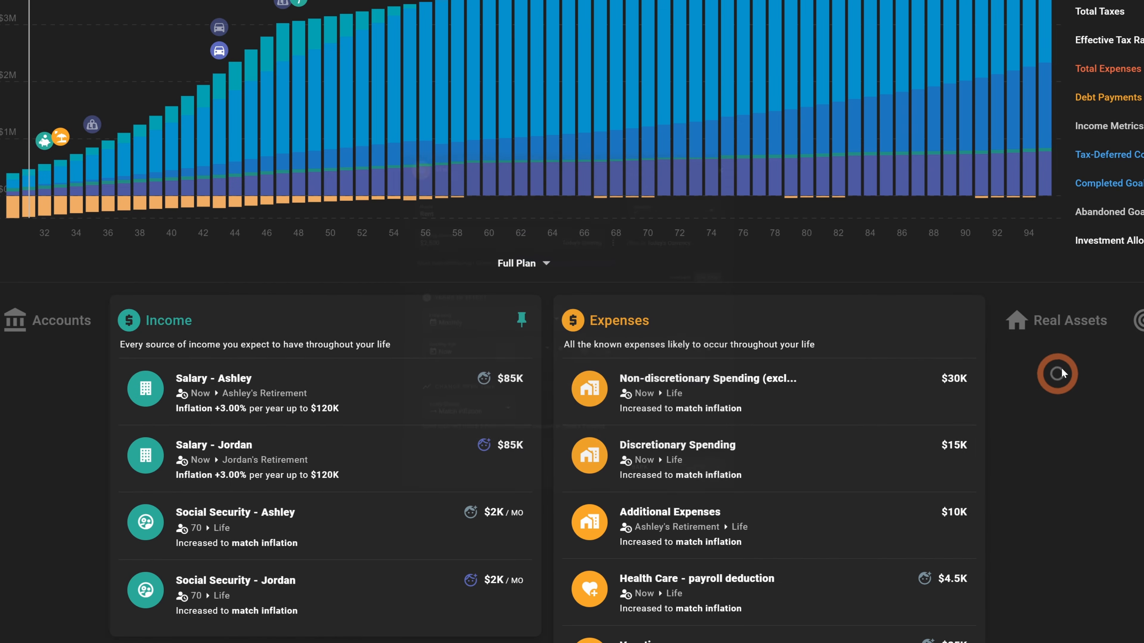
- Reopen the House under Real Assets to review its ownership settings, and save it
left_click(1063, 334)
left_click(945, 408)
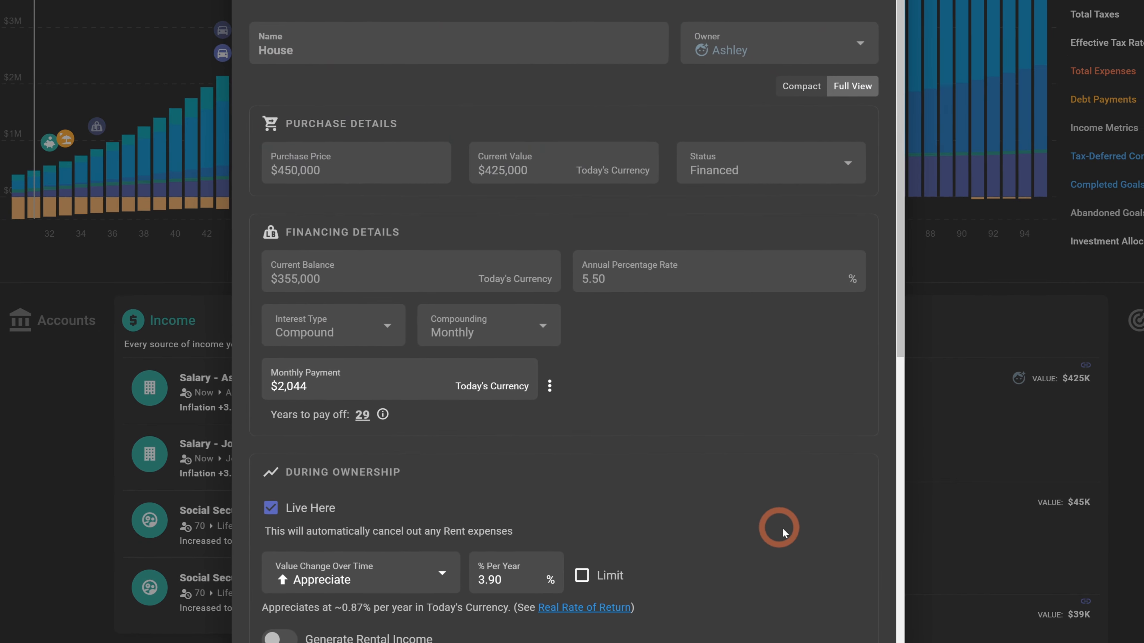
scroll(783, 533, "down", 10)
left_click(766, 608)
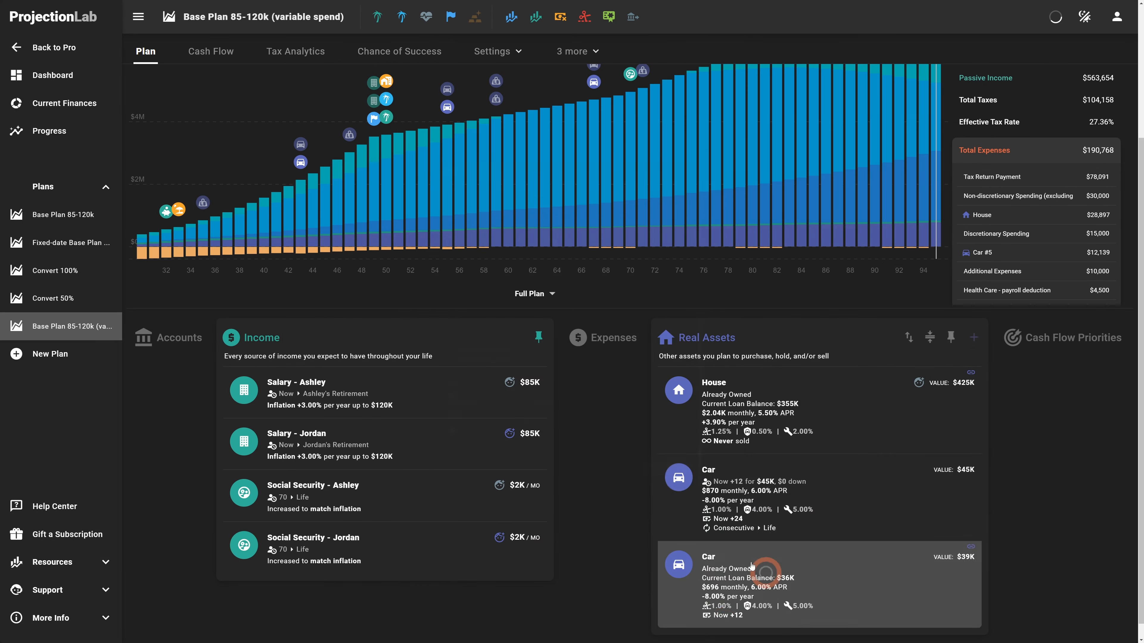
- Return from the trial to the Chance of Success overview and re-run the simulation with the updated House settings
left_click(406, 55)
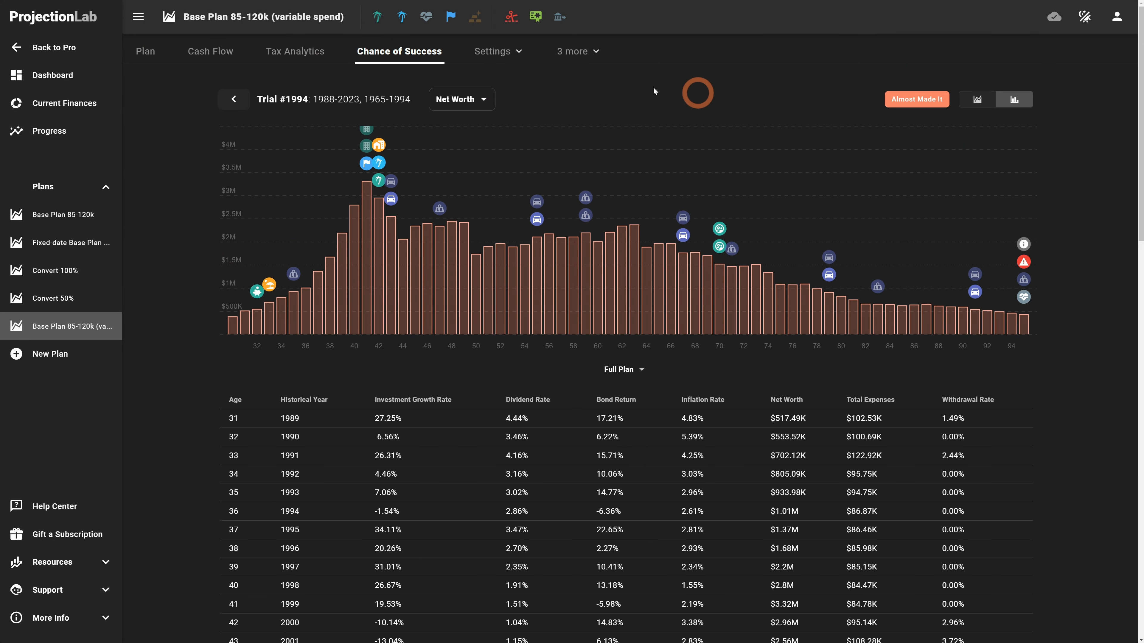
left_click(232, 100)
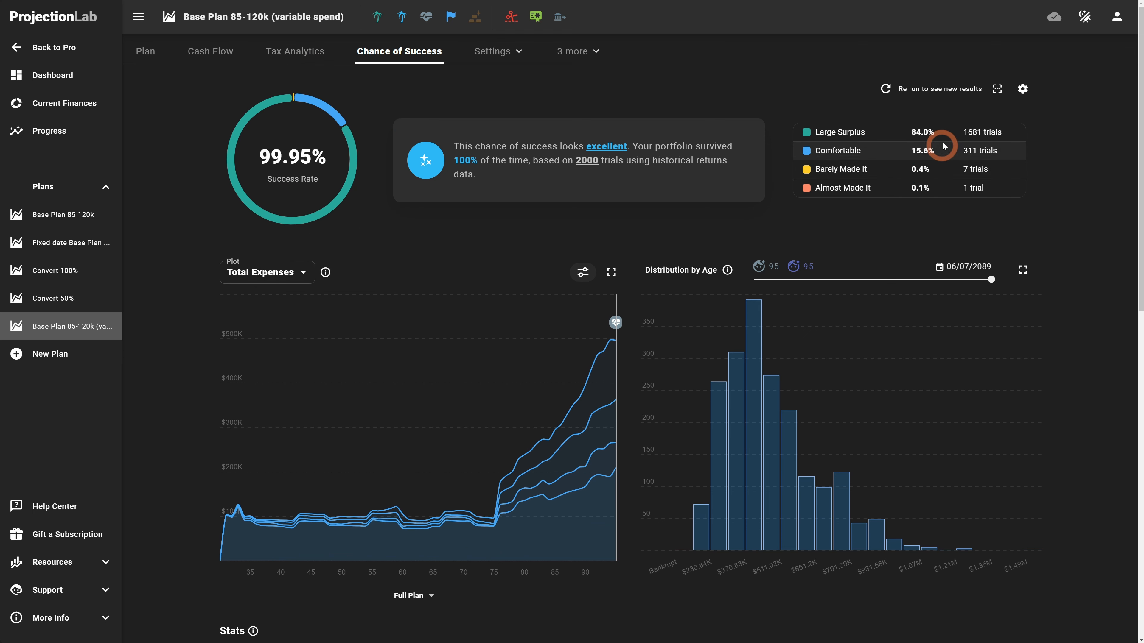
left_click(285, 156)
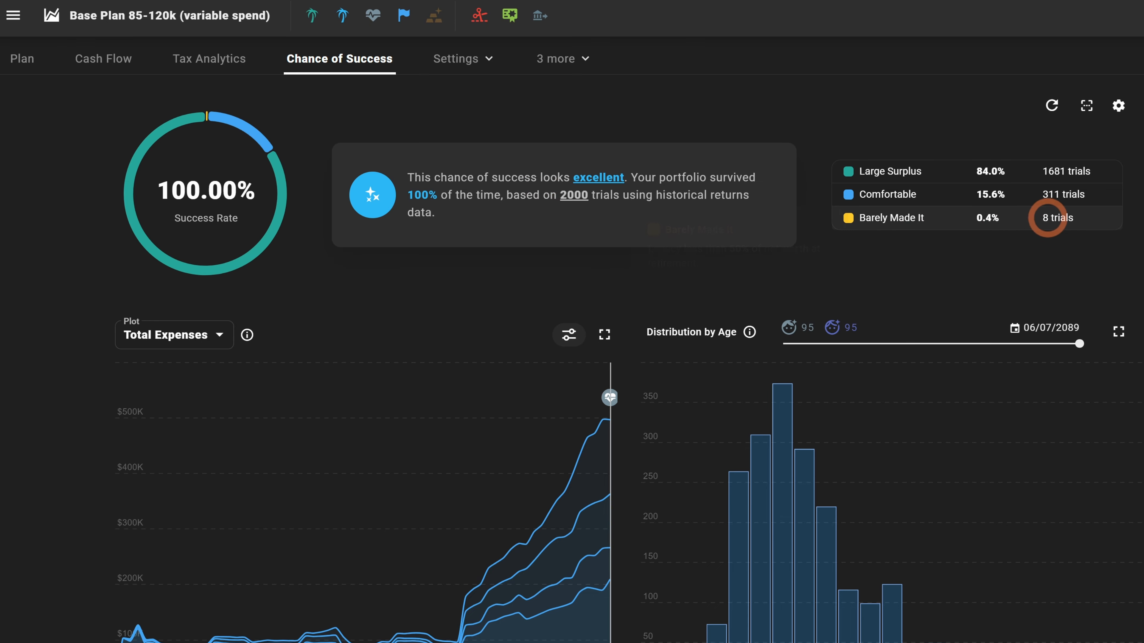
- Set the Financial Independence criterion to 31 times total expenses and re-run the Chance of Success simulation
left_click(400, 22)
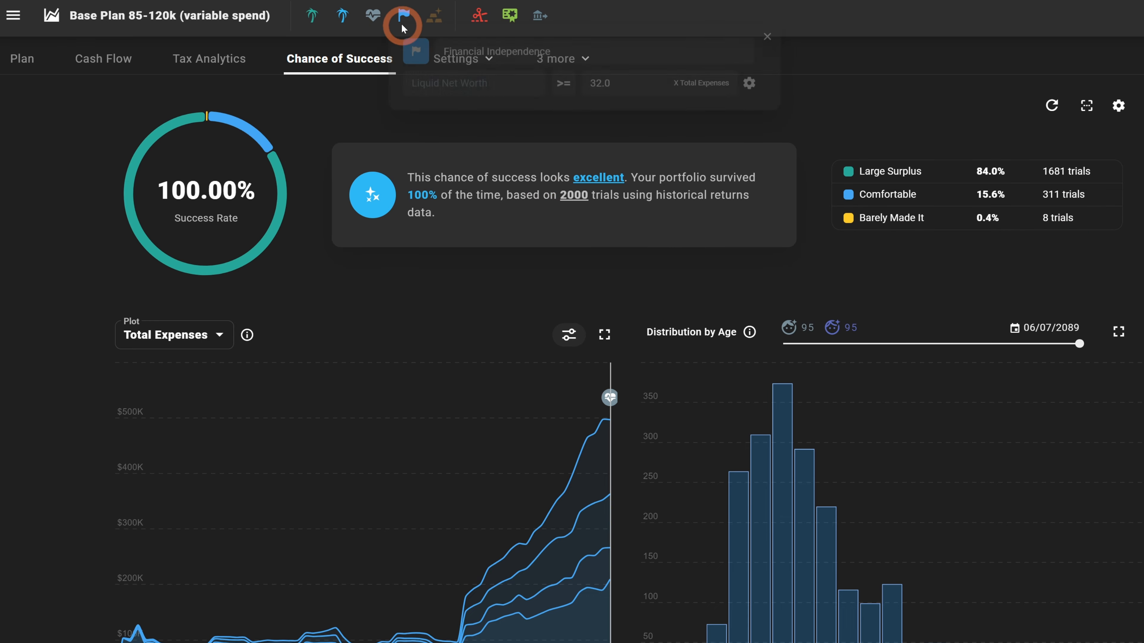
left_click(657, 93)
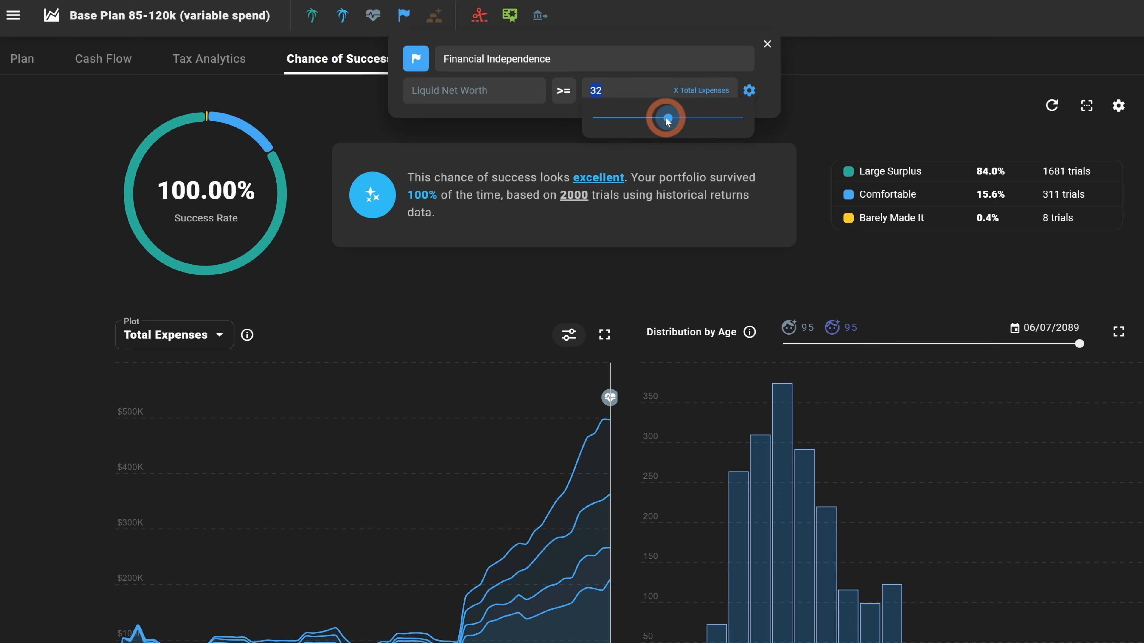
left_click_drag(667, 121, 664, 120)
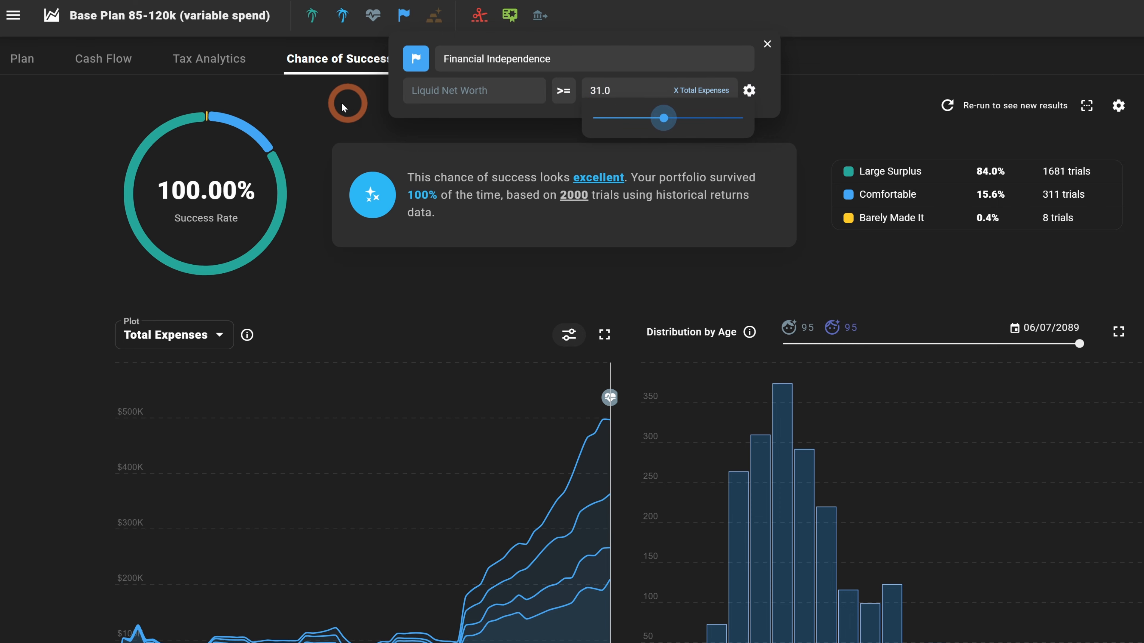
left_click(333, 108)
left_click(193, 190)
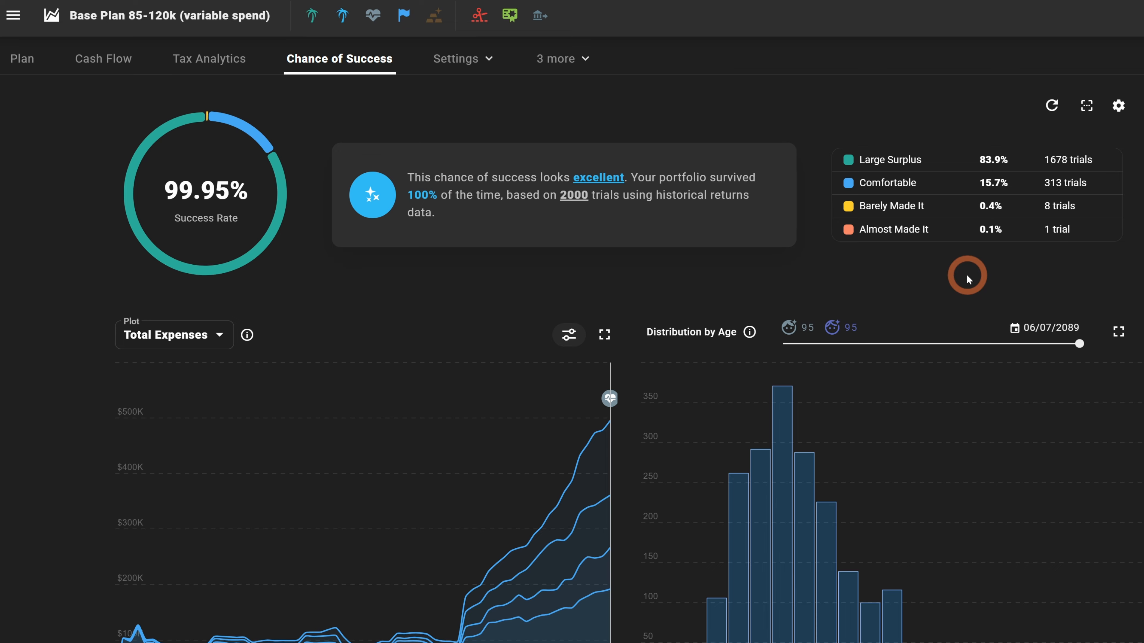
- Check the Financial Independence criterion and the inactive Big Surplus milestone from the plan's milestone shortcuts
left_click(404, 15)
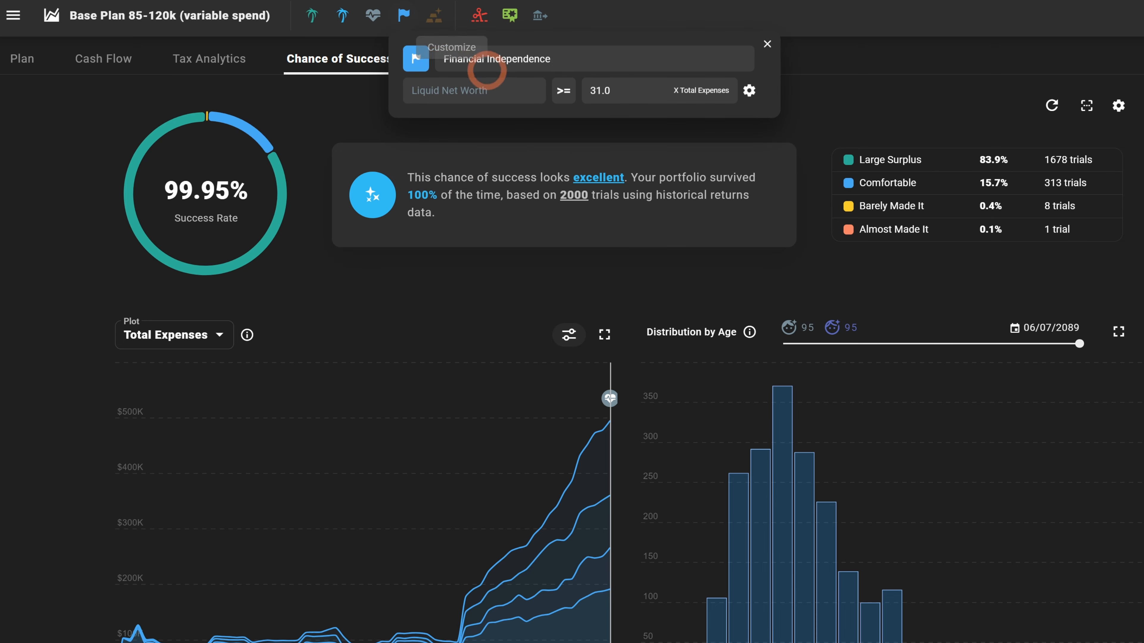
left_click(924, 313)
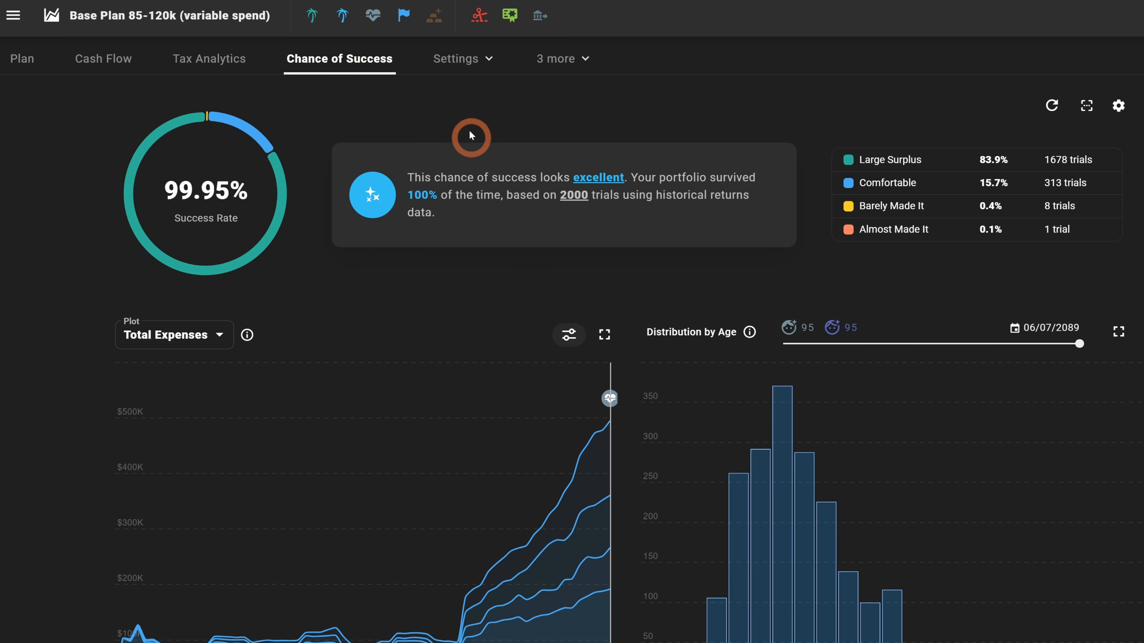
left_click(430, 16)
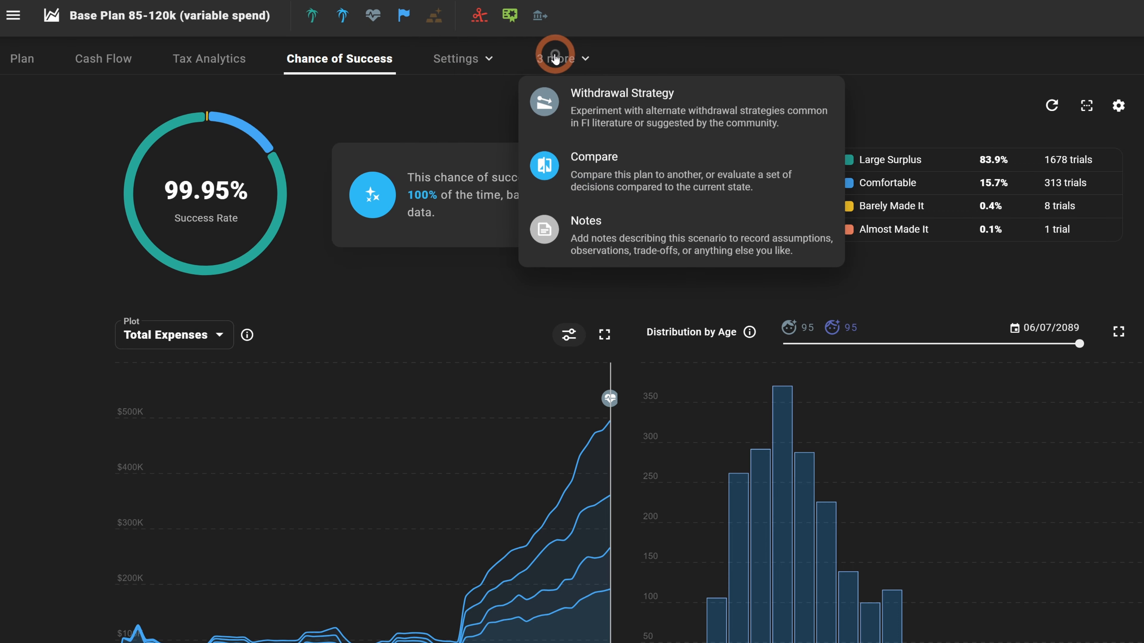
- Reactivate the Big Surplus milestone in the plan's Milestones settings
mouse_move(459, 65)
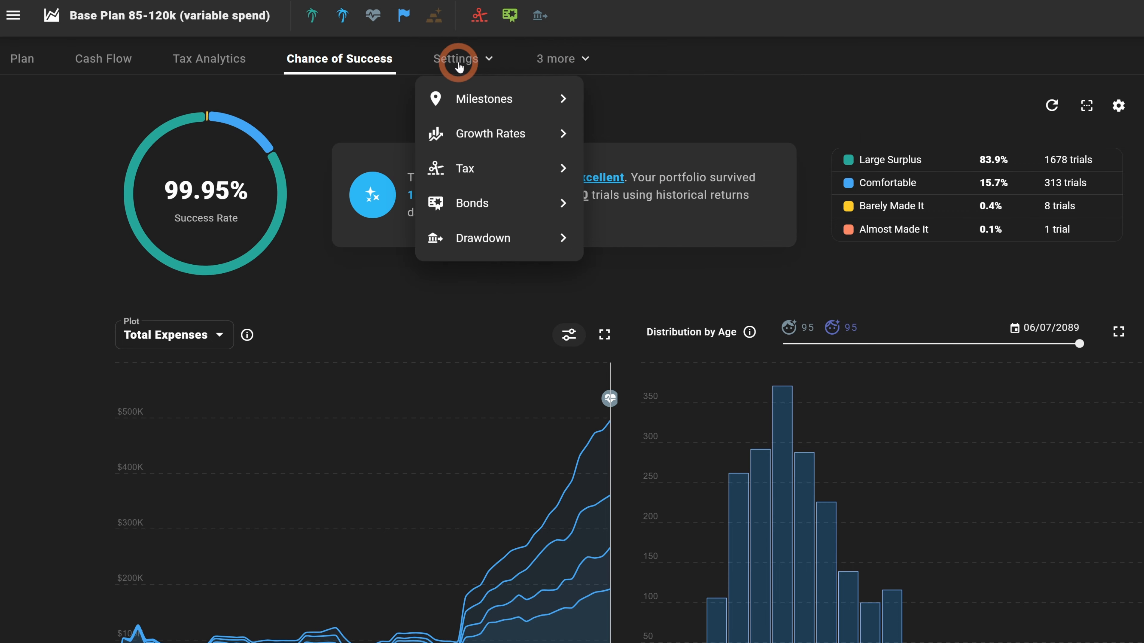
left_click(463, 99)
scroll(371, 618, "down", 2)
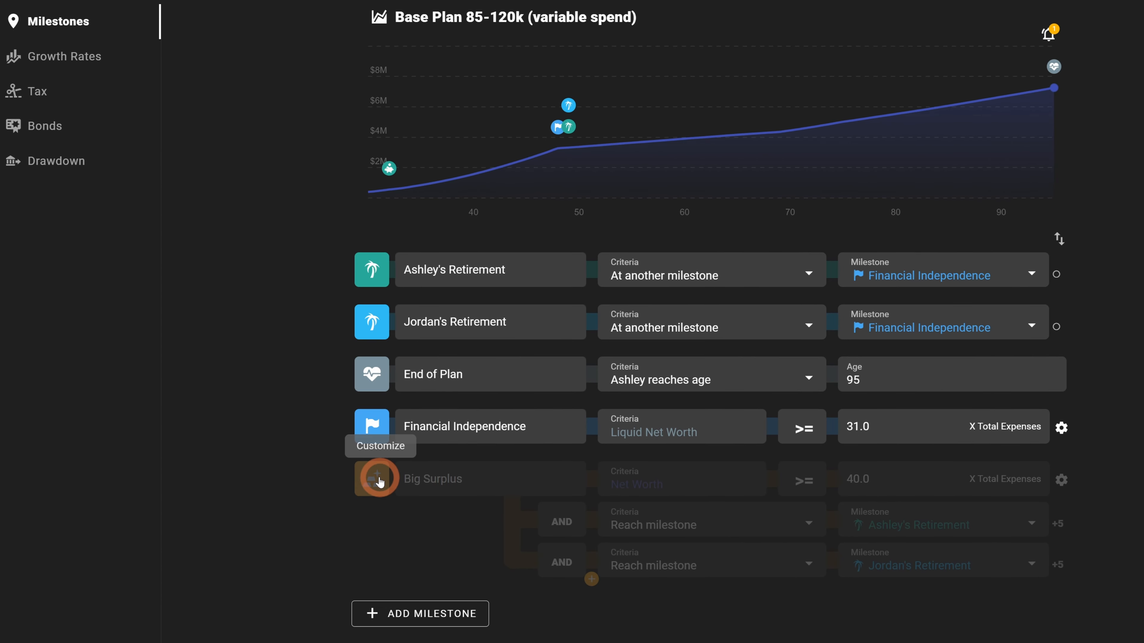
left_click(372, 480)
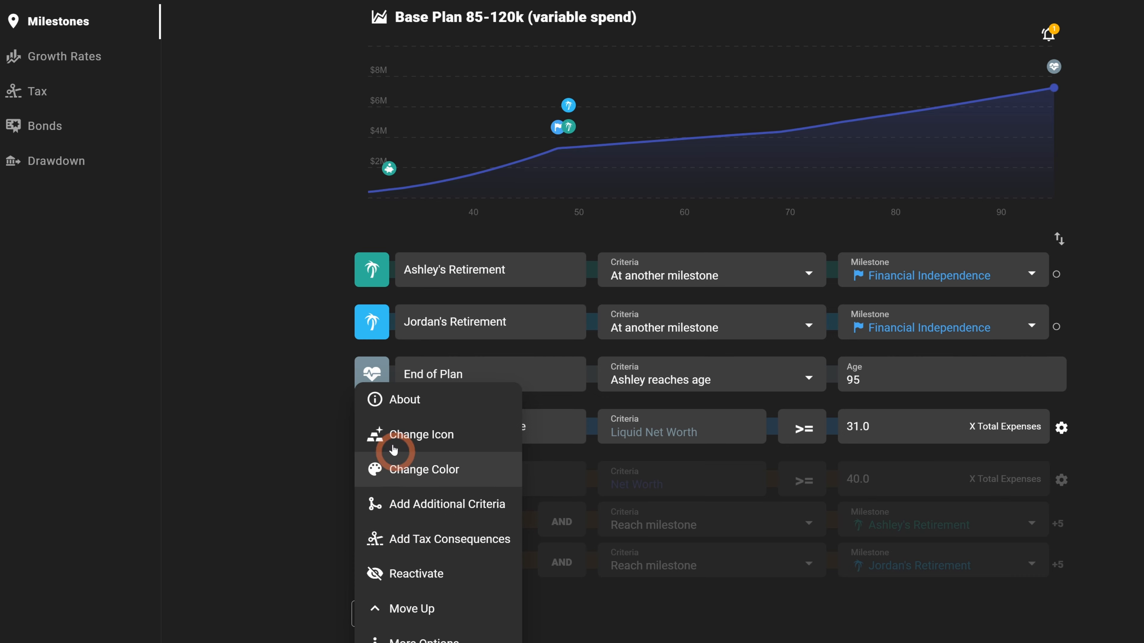
left_click(376, 573)
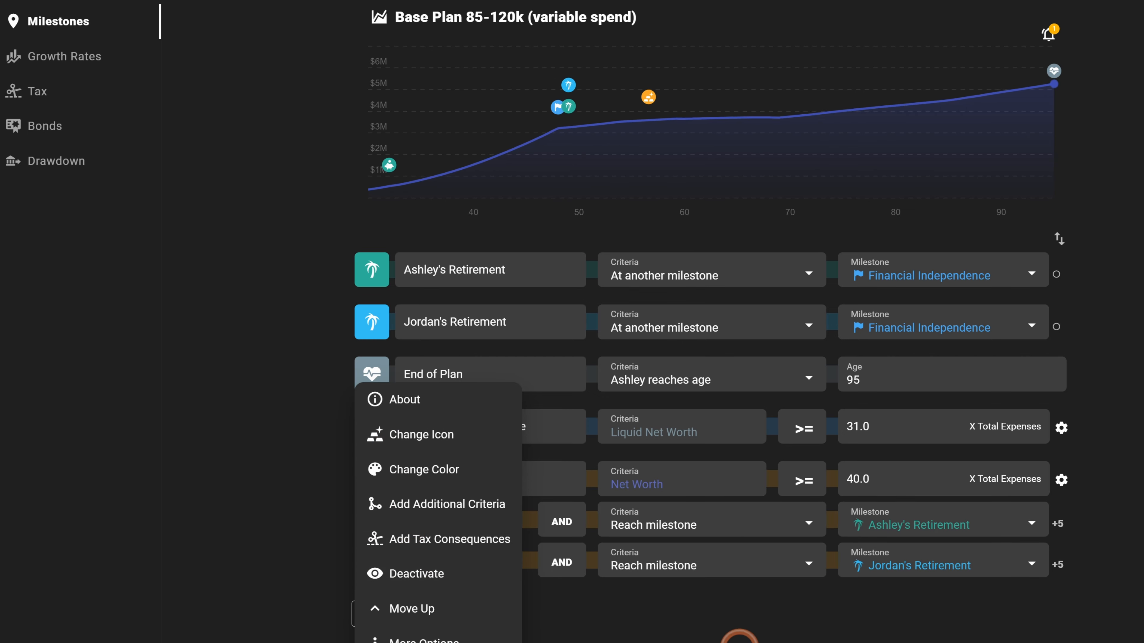
left_click(596, 620)
- Change the Big Surplus milestone's main criterion to Liquid Net Worth
left_click(701, 487)
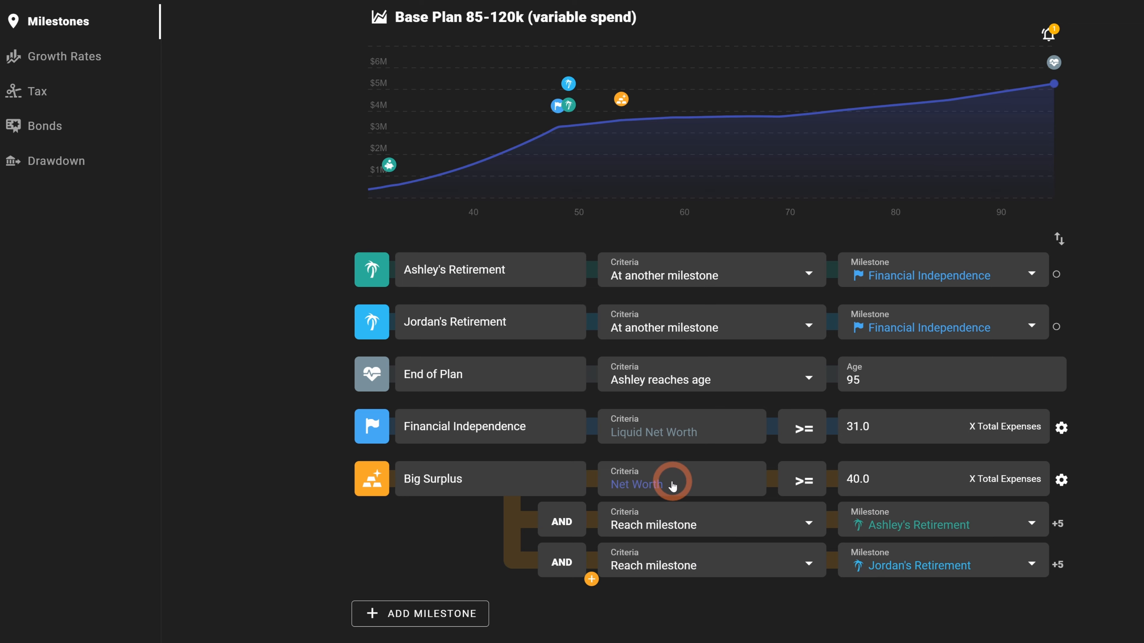
left_click(687, 481)
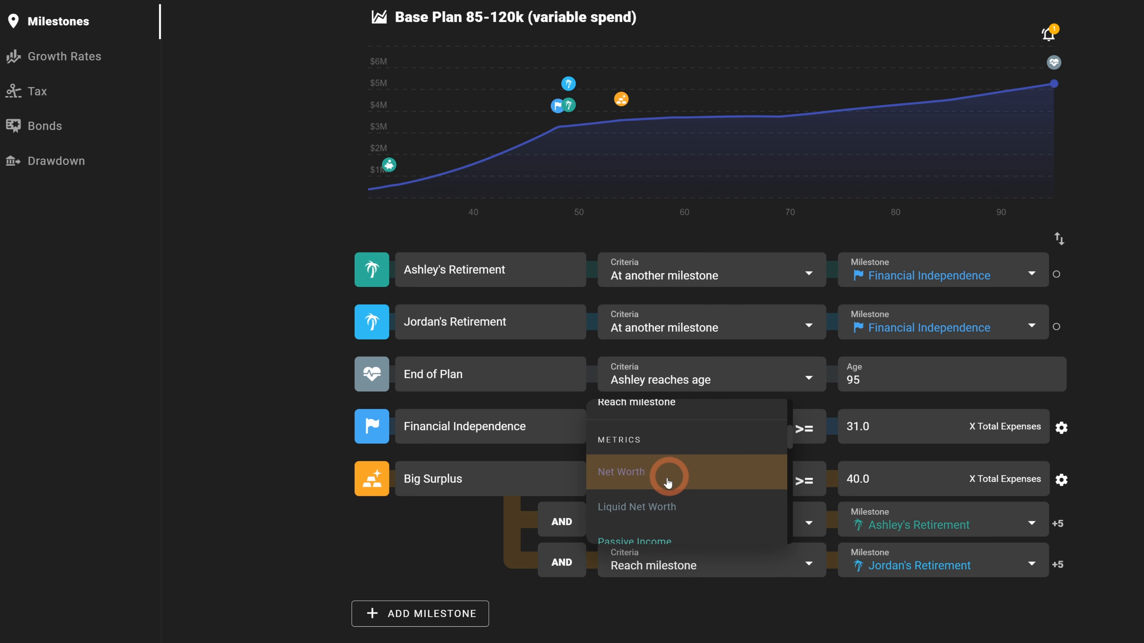
left_click(658, 508)
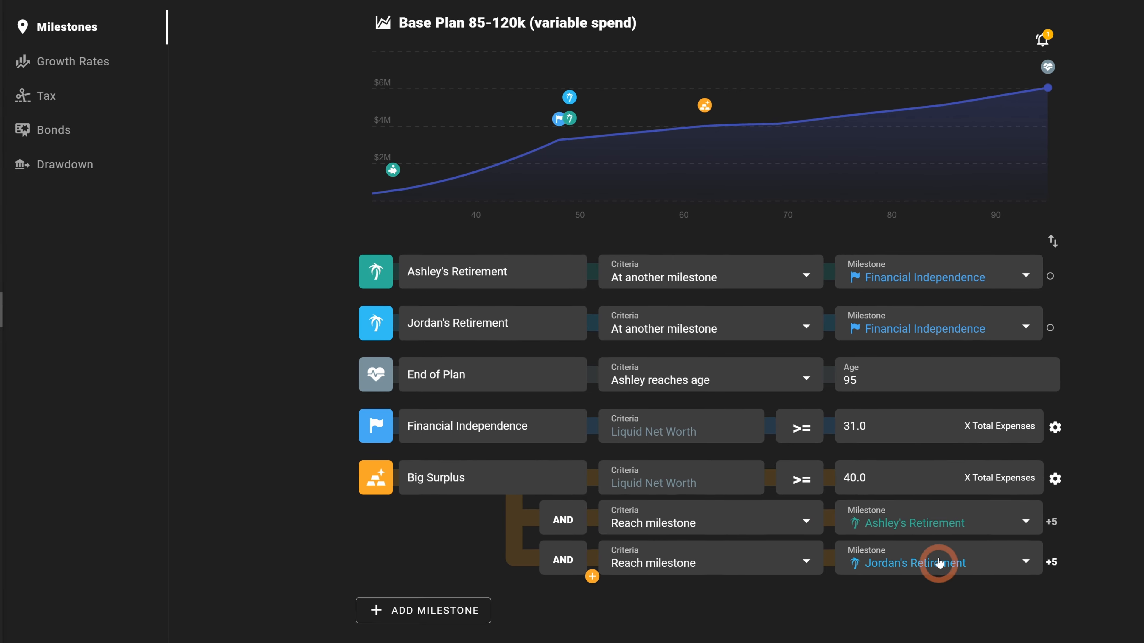
left_click(377, 18)
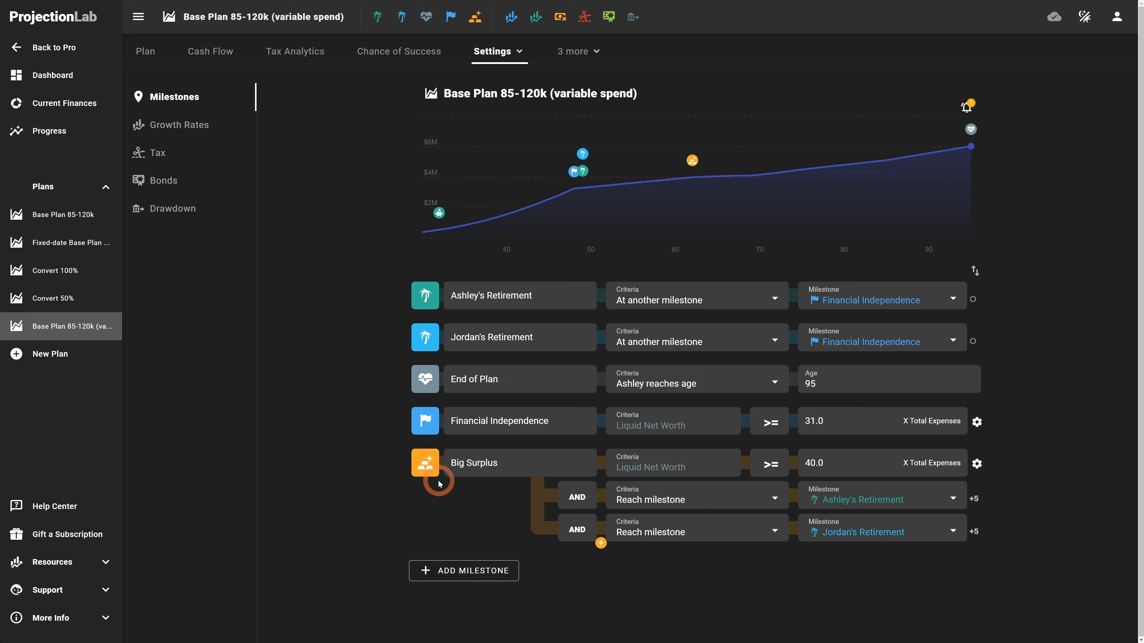
- Check Big Surplus on the net worth projection and re-run the Chance of Success simulation with that milestone active
mouse_move(694, 160)
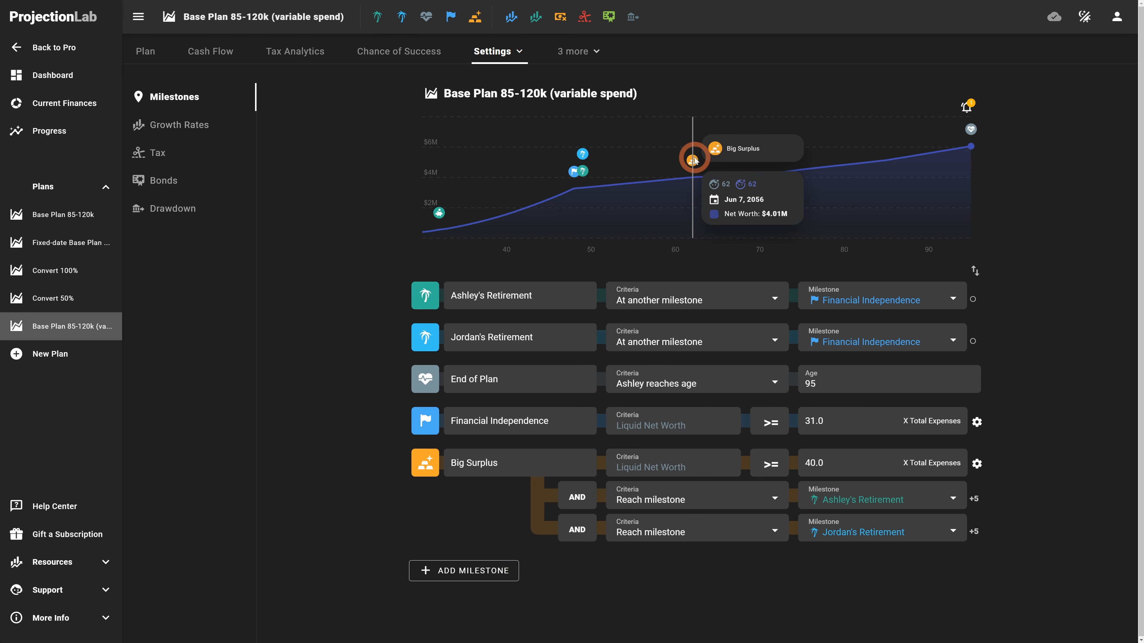
left_click(384, 55)
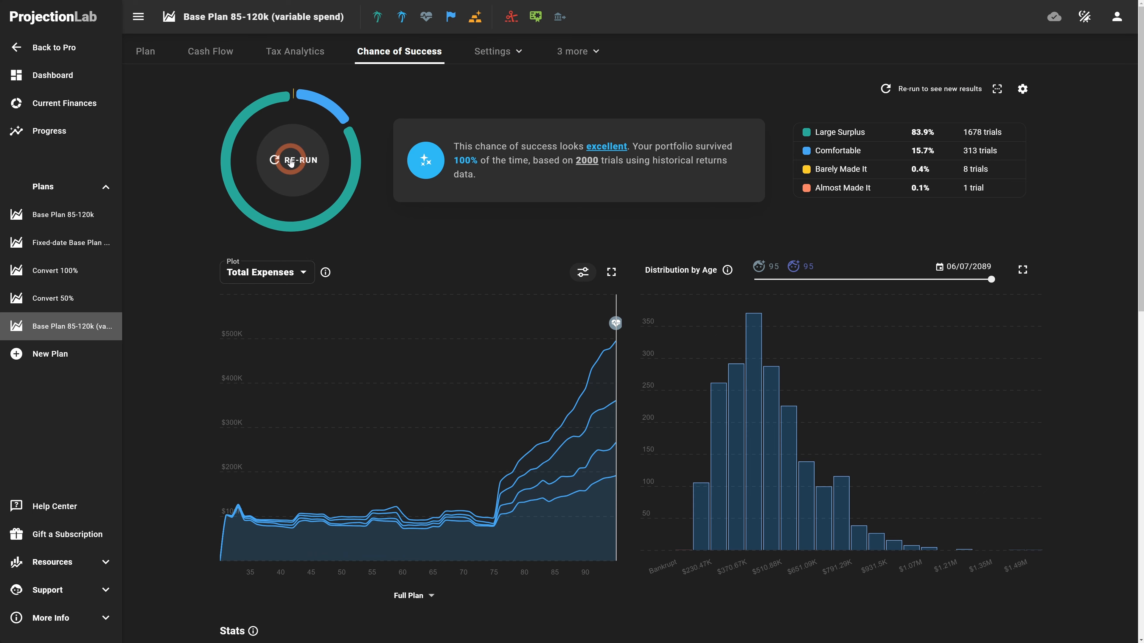
left_click(291, 161)
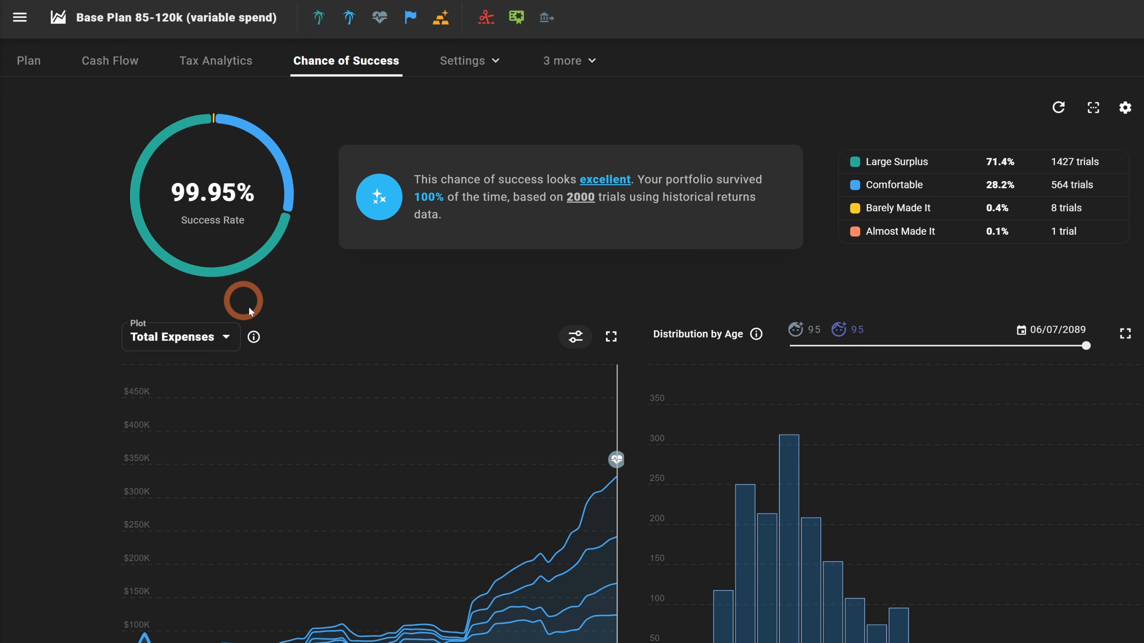
- Examine the simulation's Stats and Milestones tables, focusing on the Big Surplus occurrence rate and the ages it is reached
scroll(249, 307, "down", 5)
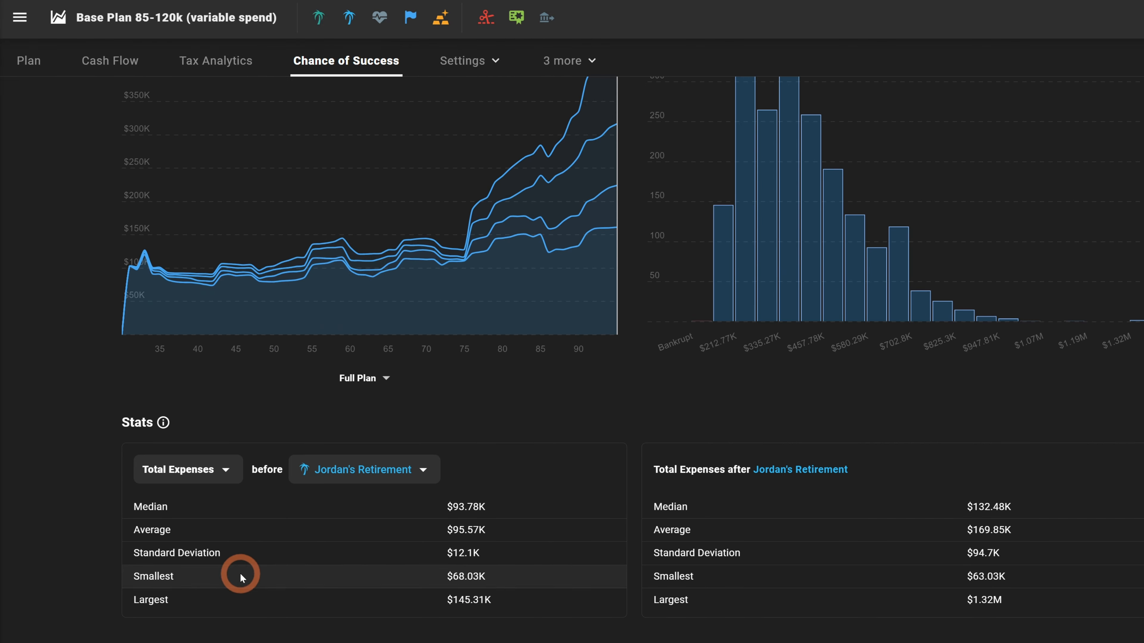
scroll(288, 545, "down", 5)
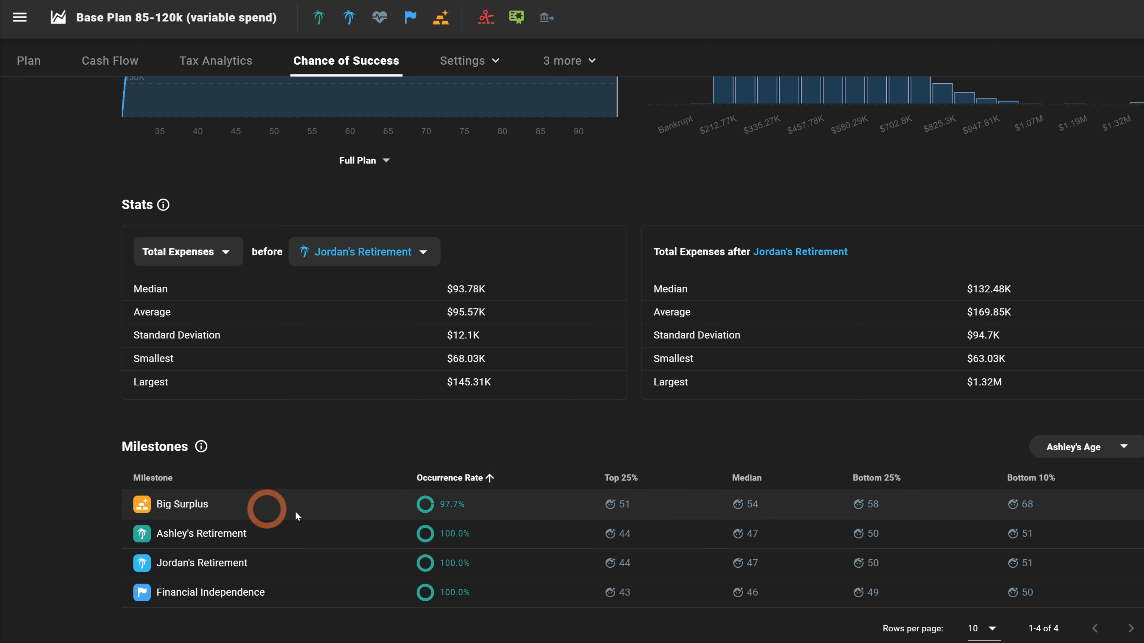
left_click_drag(880, 515, 587, 509)
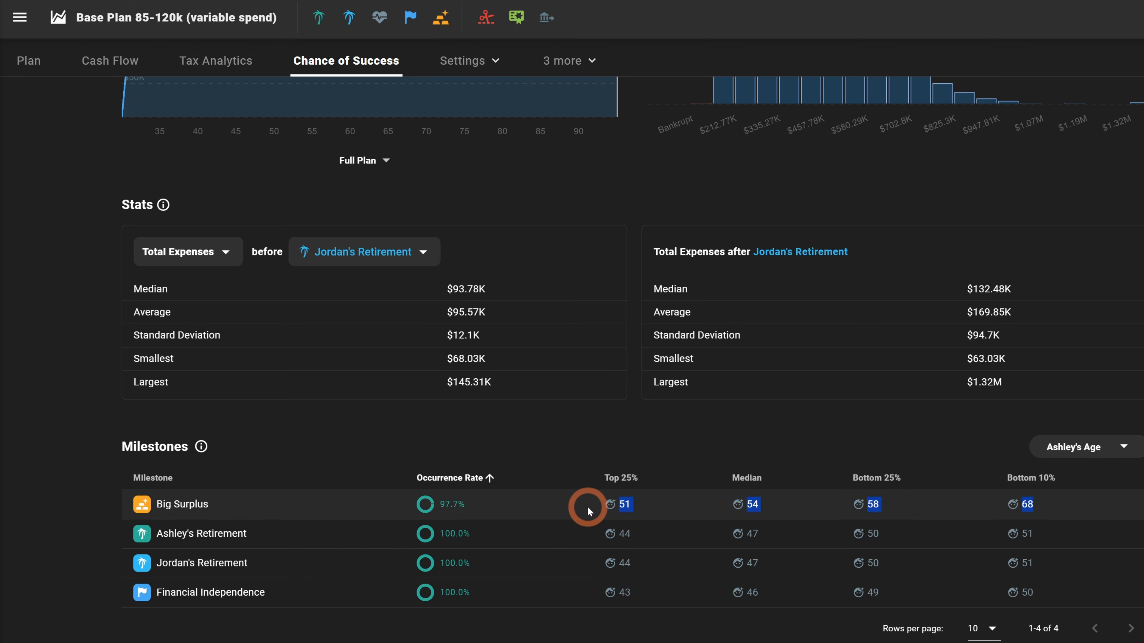
left_click(306, 498)
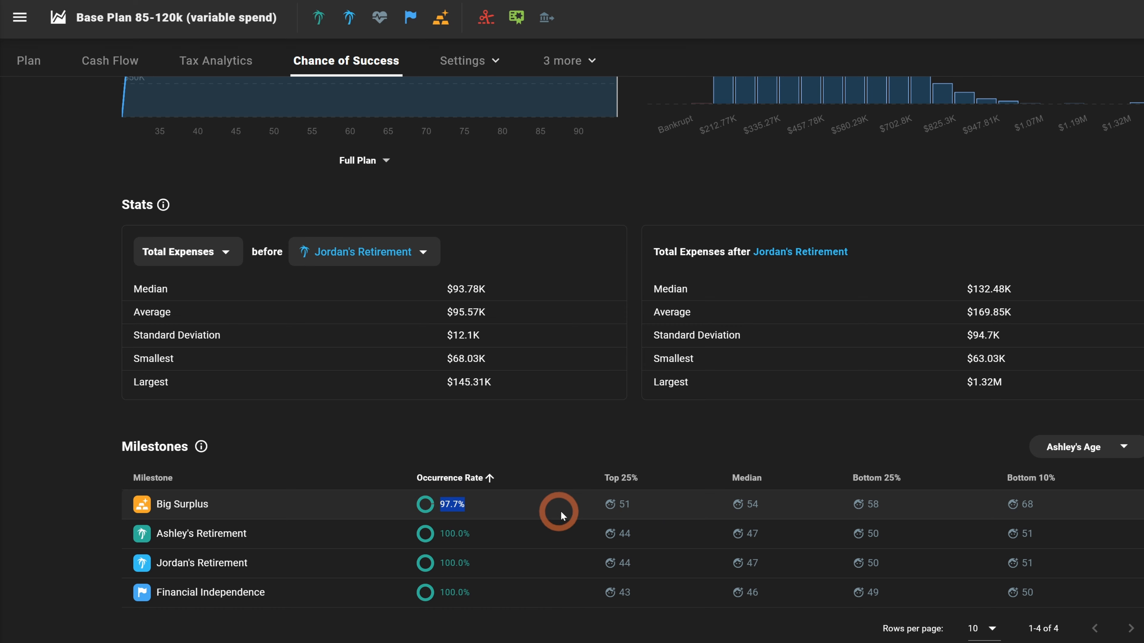
left_click(1056, 512)
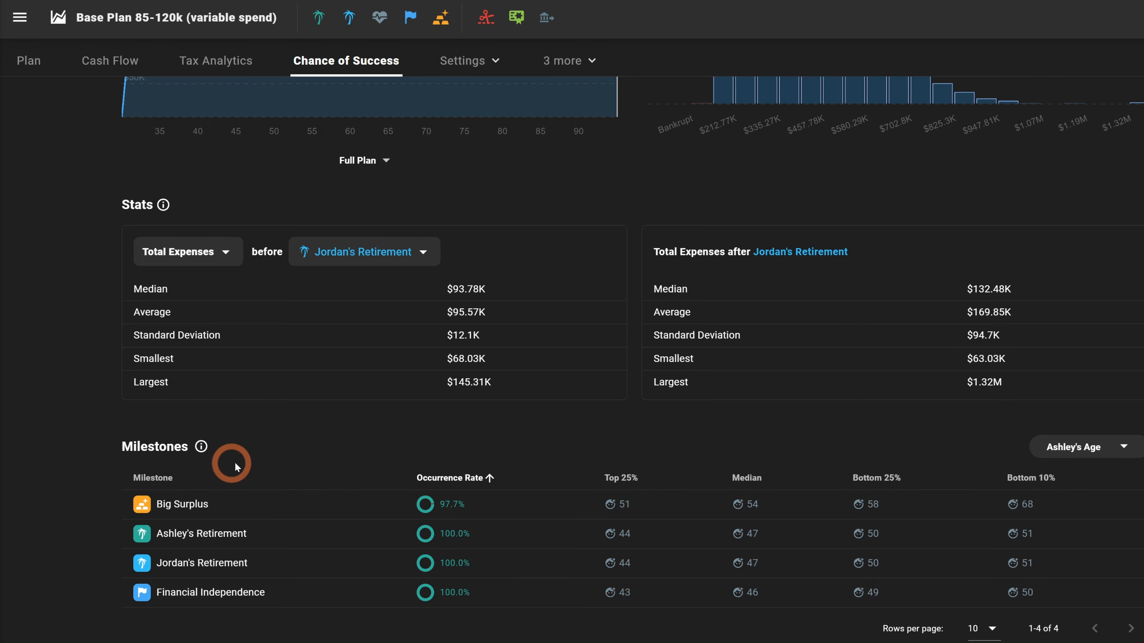
scroll(378, 516, "up", 3)
scroll(554, 567, "down", 3)
scroll(611, 555, "up", 2)
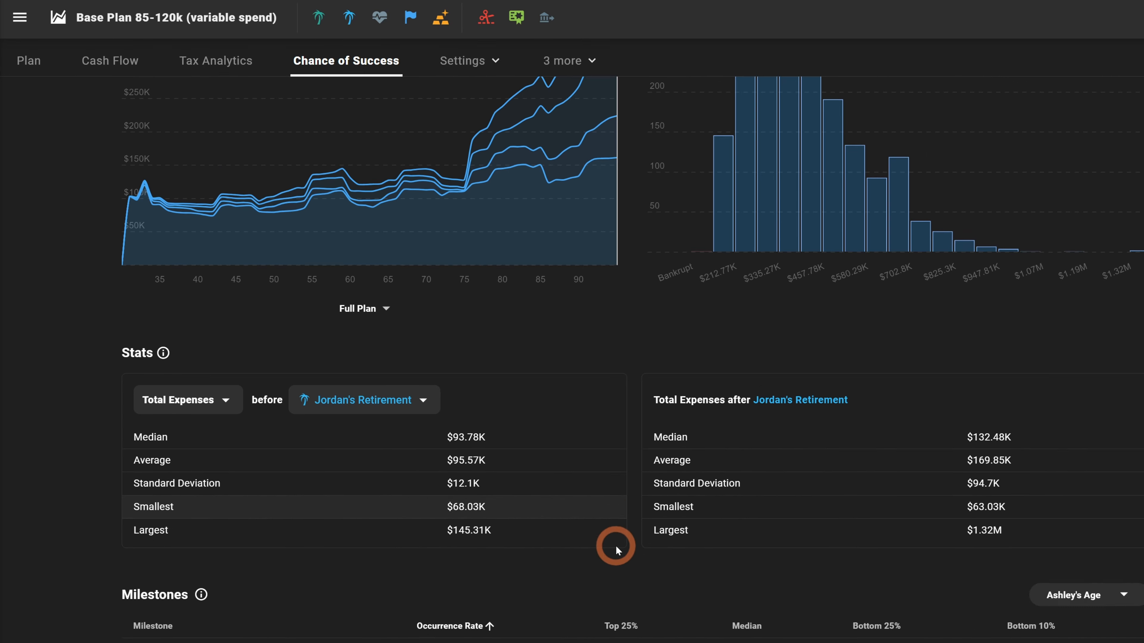
scroll(613, 544, "down", 4)
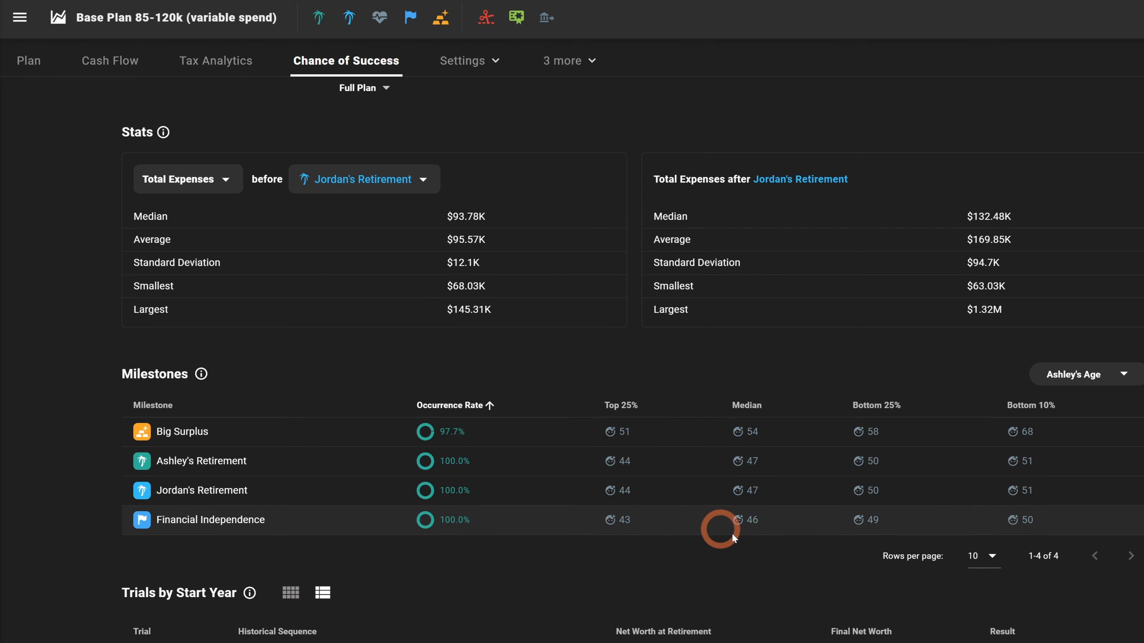
scroll(722, 528, "up", 8)
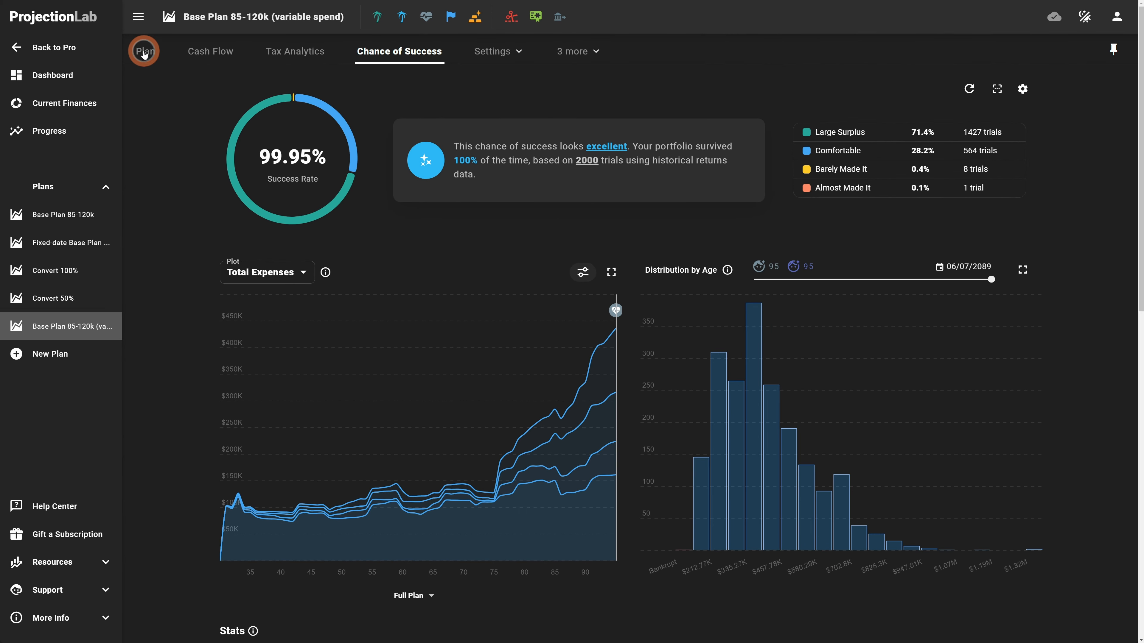
- Open the Bonus Vacation item in the plan's expenses
left_click(144, 53)
scroll(771, 296, "down", 5)
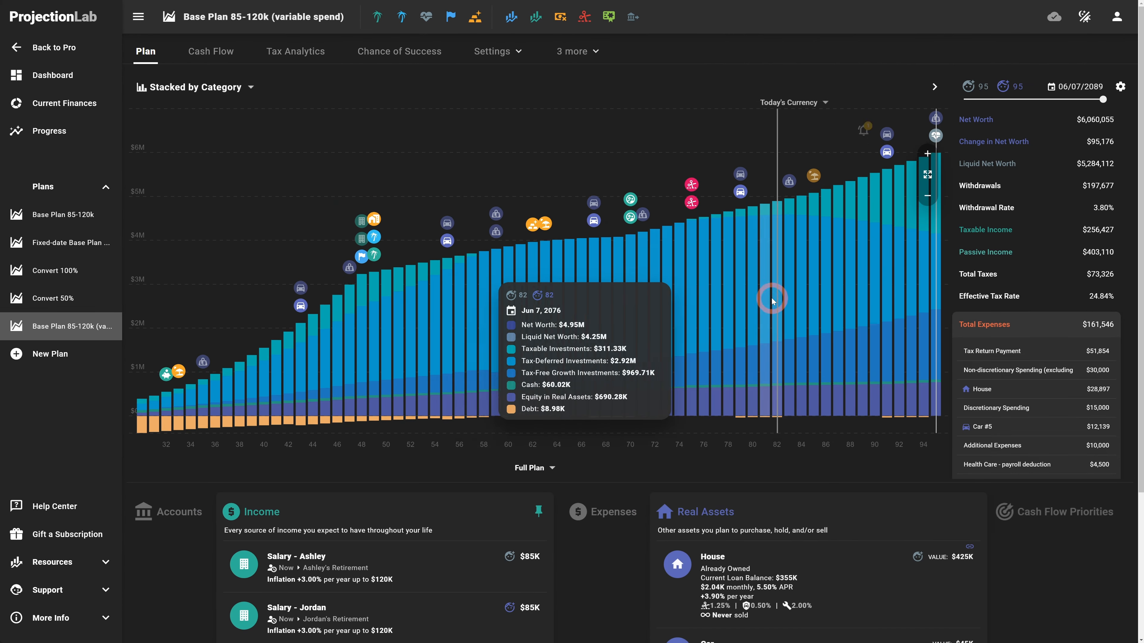
scroll(614, 348, "up", 4)
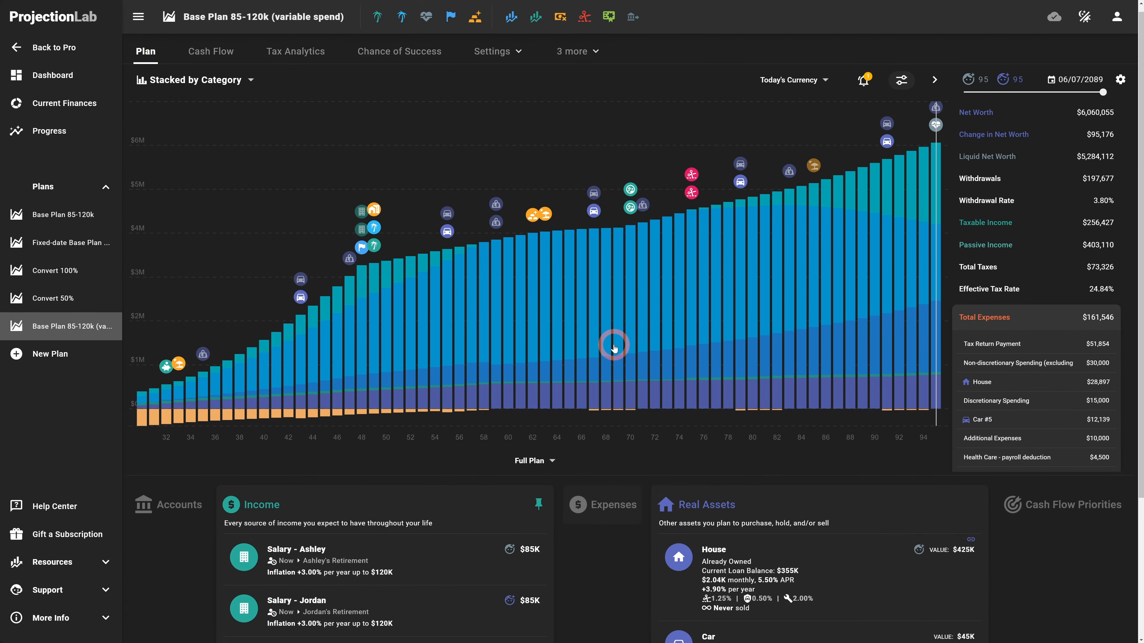
scroll(613, 348, "down", 4)
left_click(601, 331)
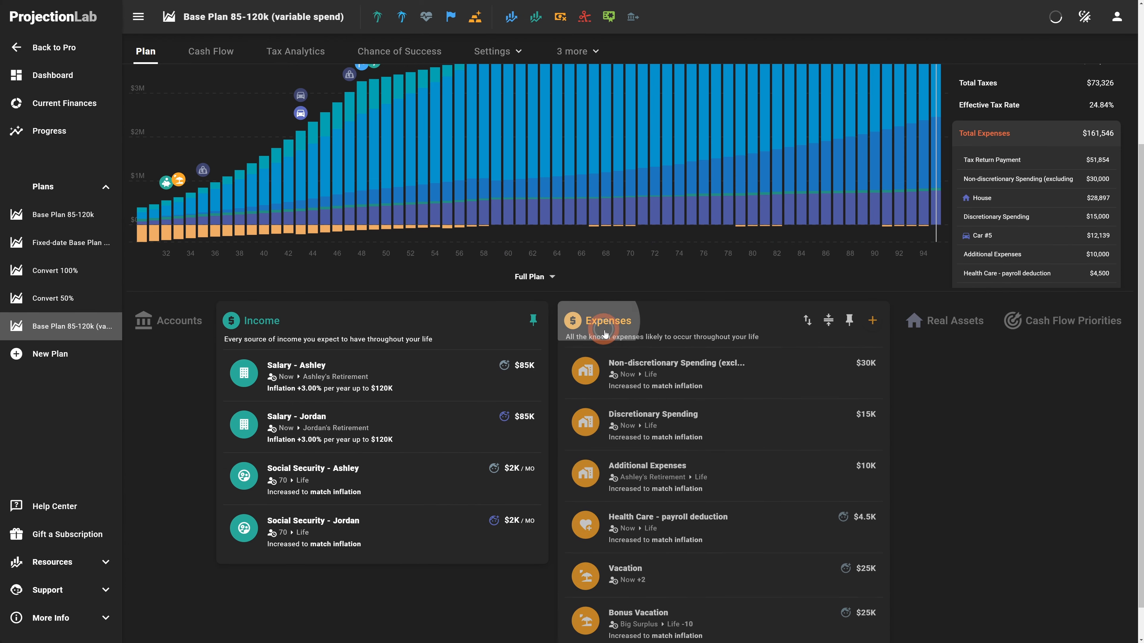
scroll(754, 446, "down", 1)
left_click(624, 622)
left_click(777, 593)
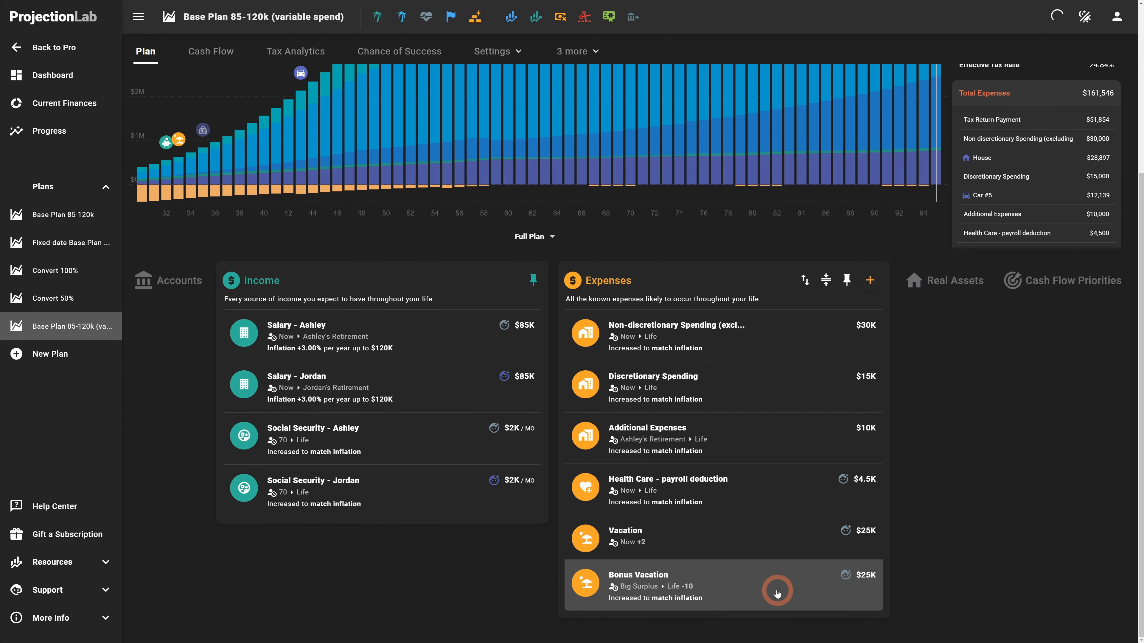
left_click(752, 591)
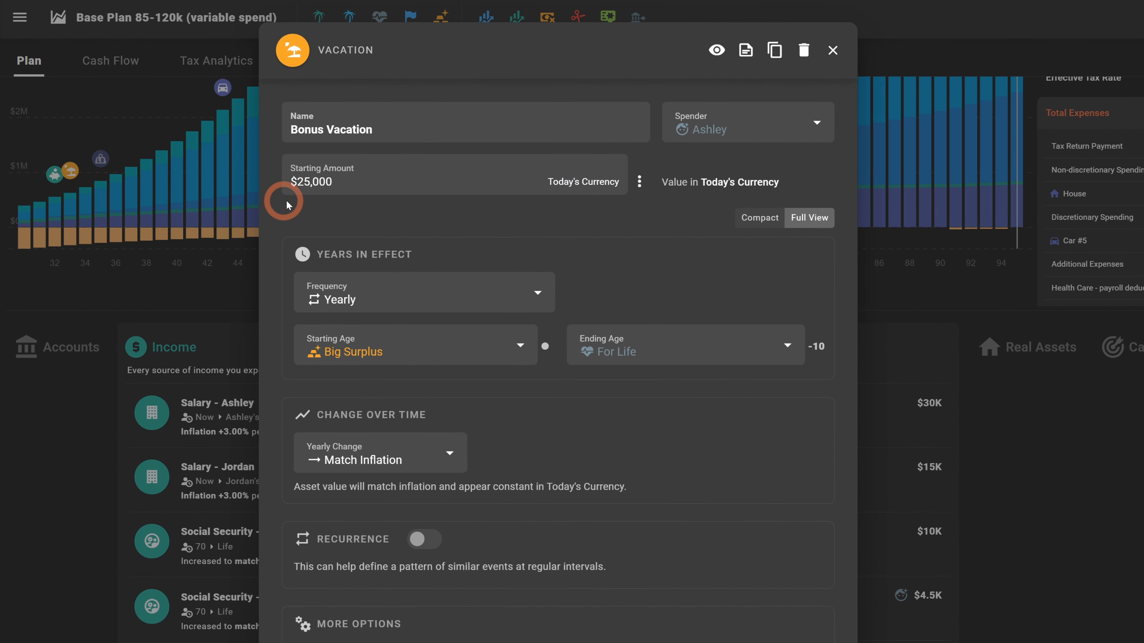
- Review Bonus Vacation's Big Surplus start, keep its end at 10 years before Life Expectancy, and close it
left_click(369, 353)
left_click(623, 397)
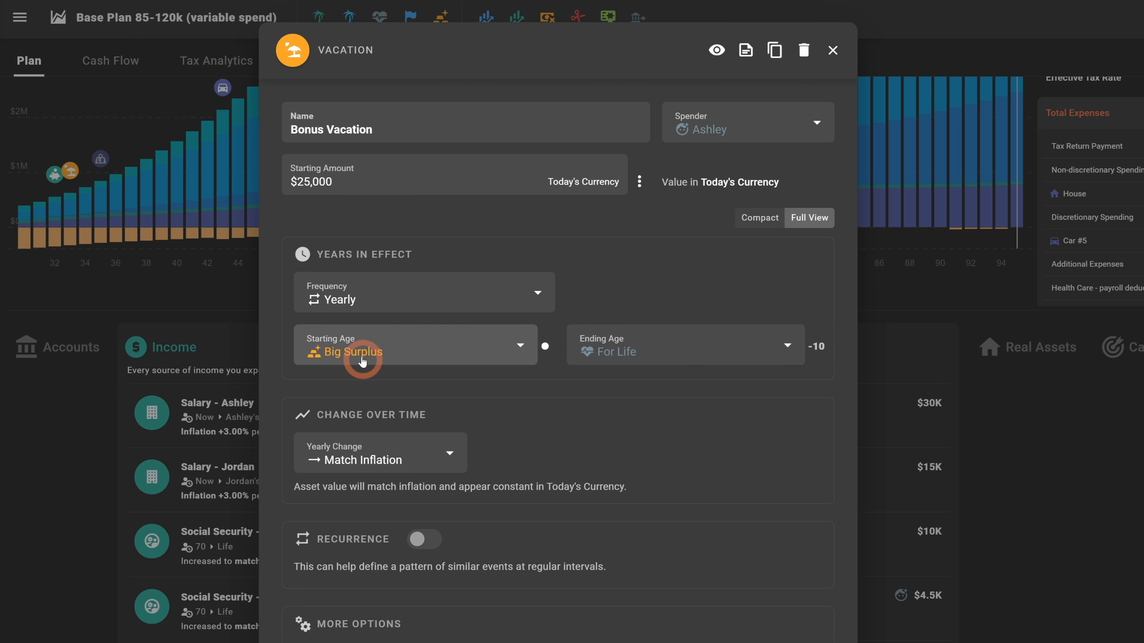
left_click(819, 349)
scroll(855, 487, "down", 3)
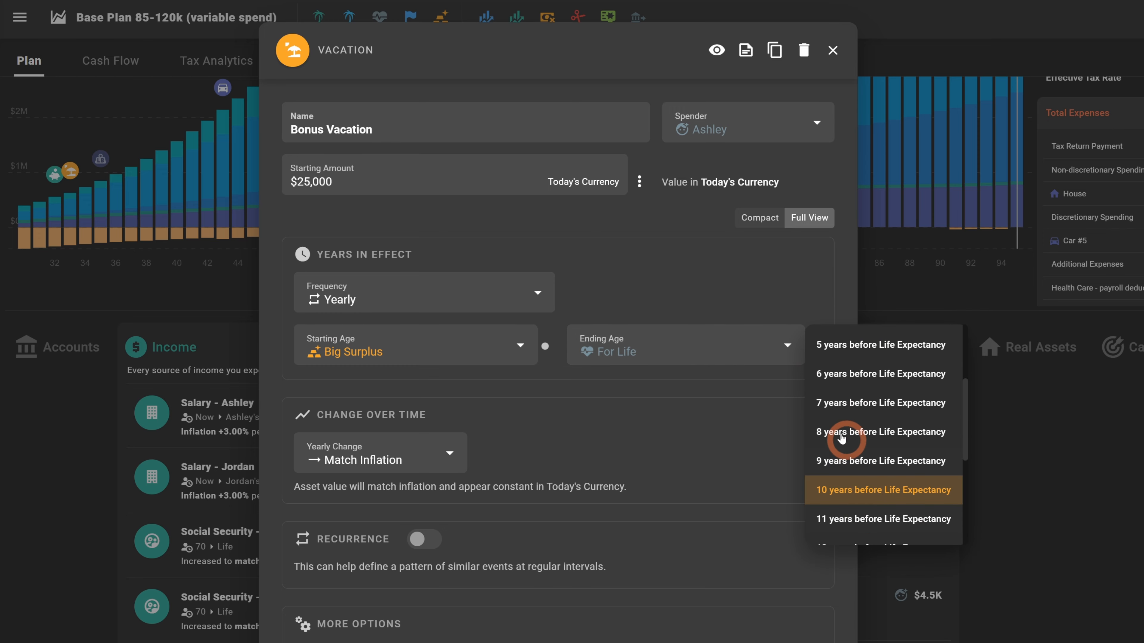
left_click(864, 496)
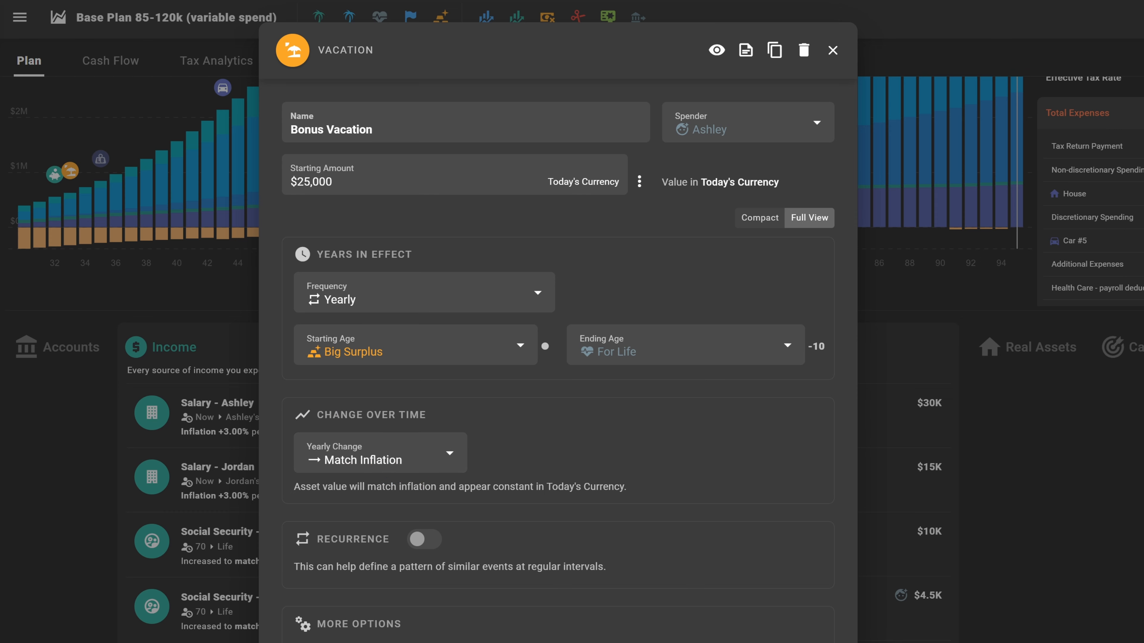
key("Escape")
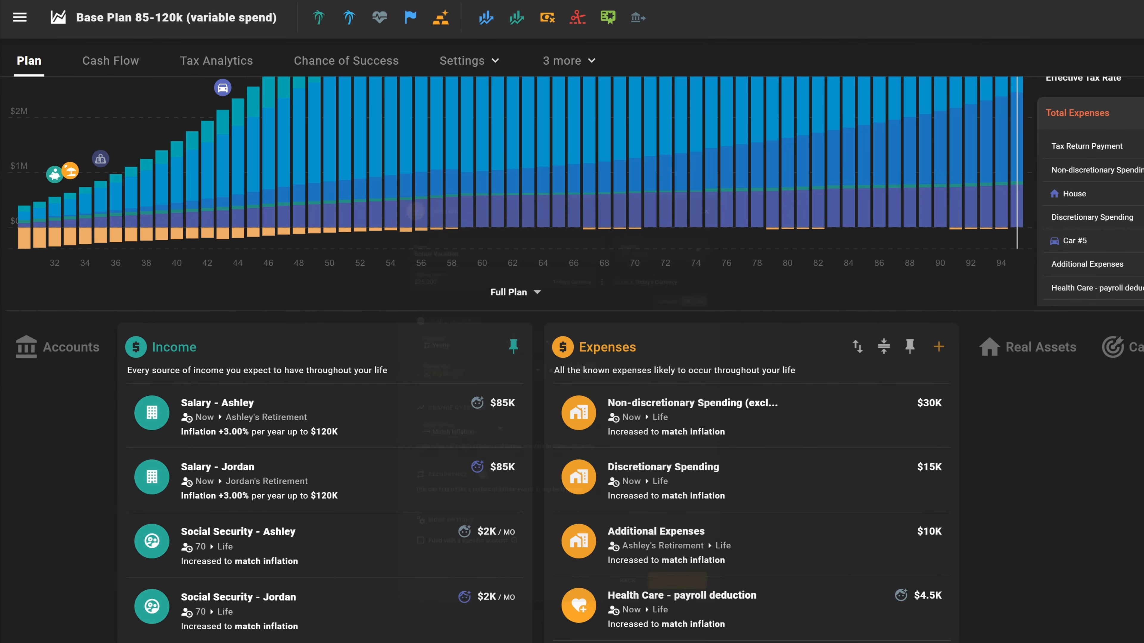
- Inspect Big Surplus on the plan chart, then examine the Chance of Success milestones and the Trials by Start Year list
scroll(421, 465, "up", 6)
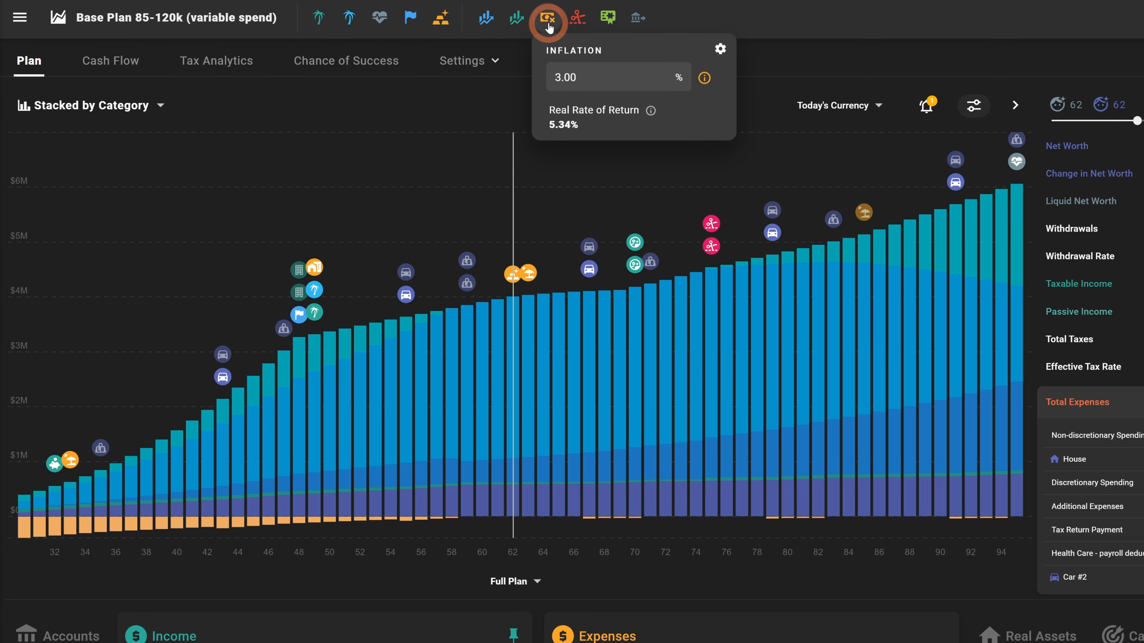
mouse_move(524, 23)
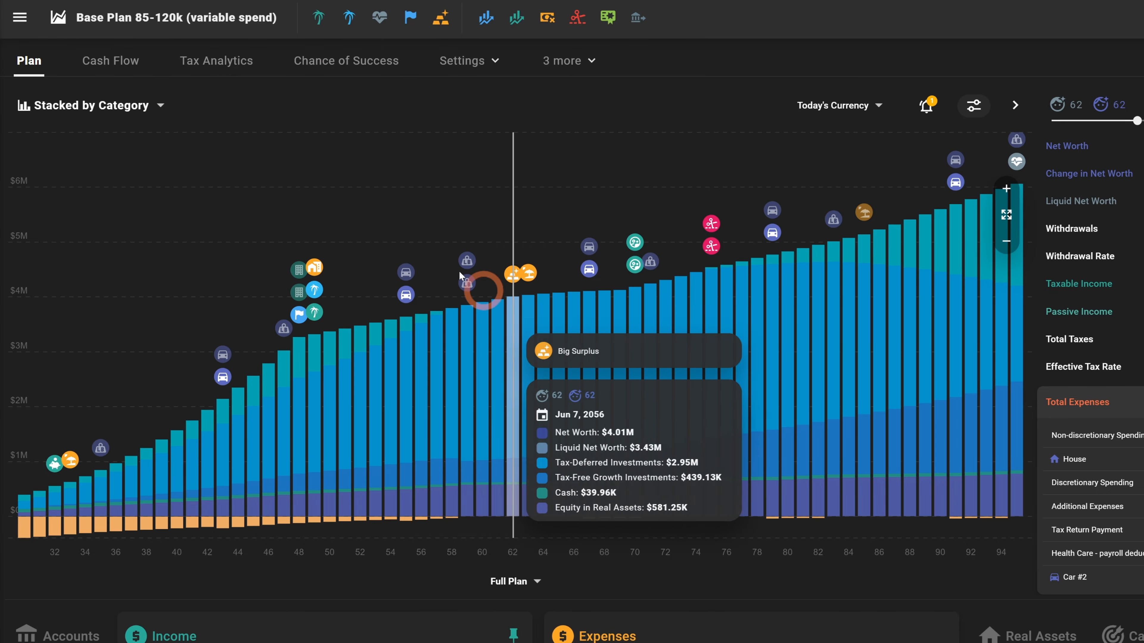
left_click(329, 61)
scroll(73, 280, "down", 5)
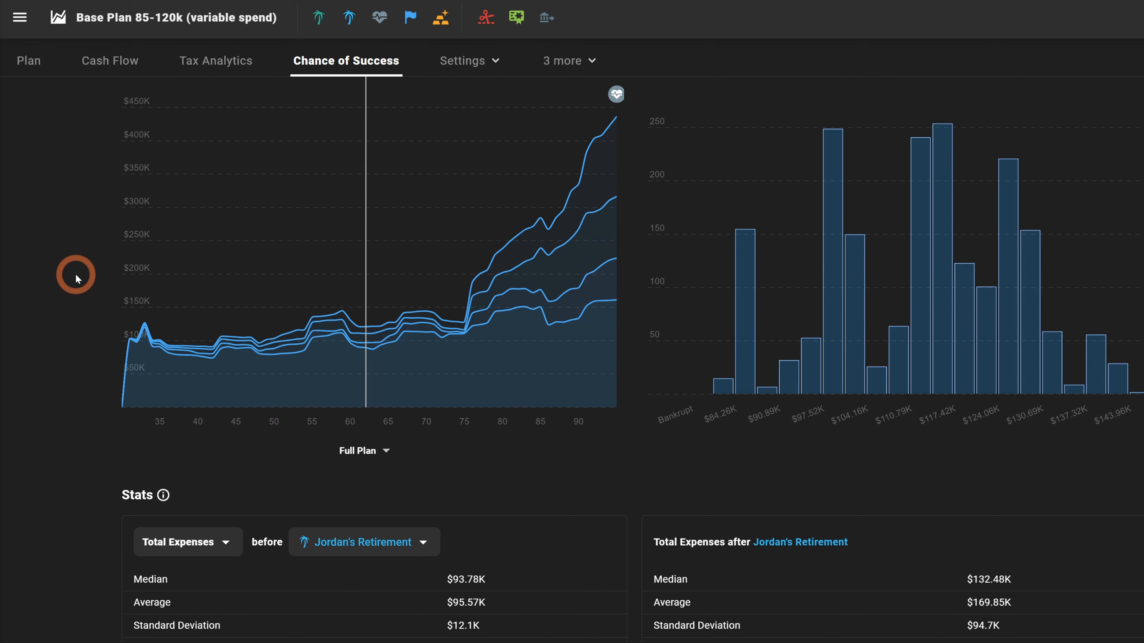
scroll(72, 273, "down", 10)
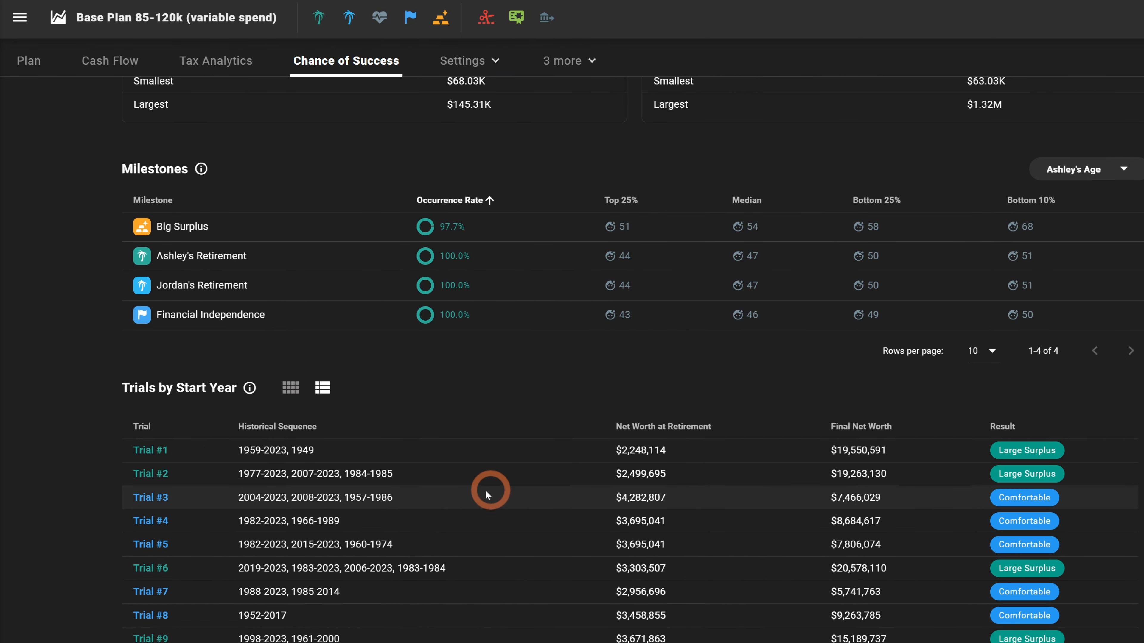
- Return to the Total Expenses charts and move the Distribution by Age to age 95
scroll(485, 489, "up", 15)
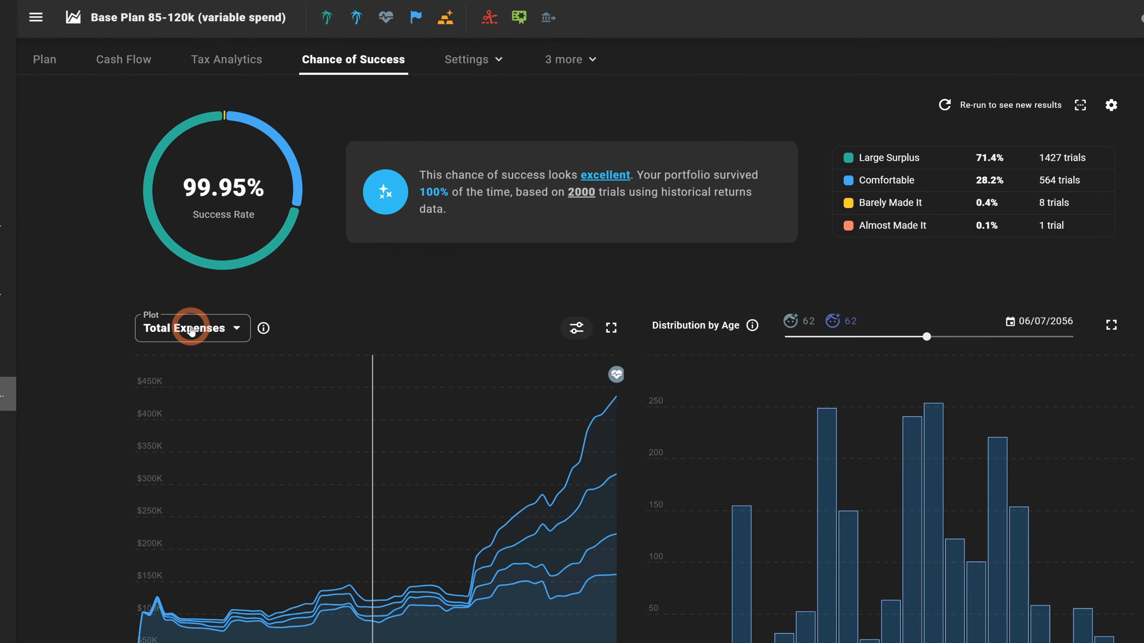
left_click_drag(935, 346, 1092, 356)
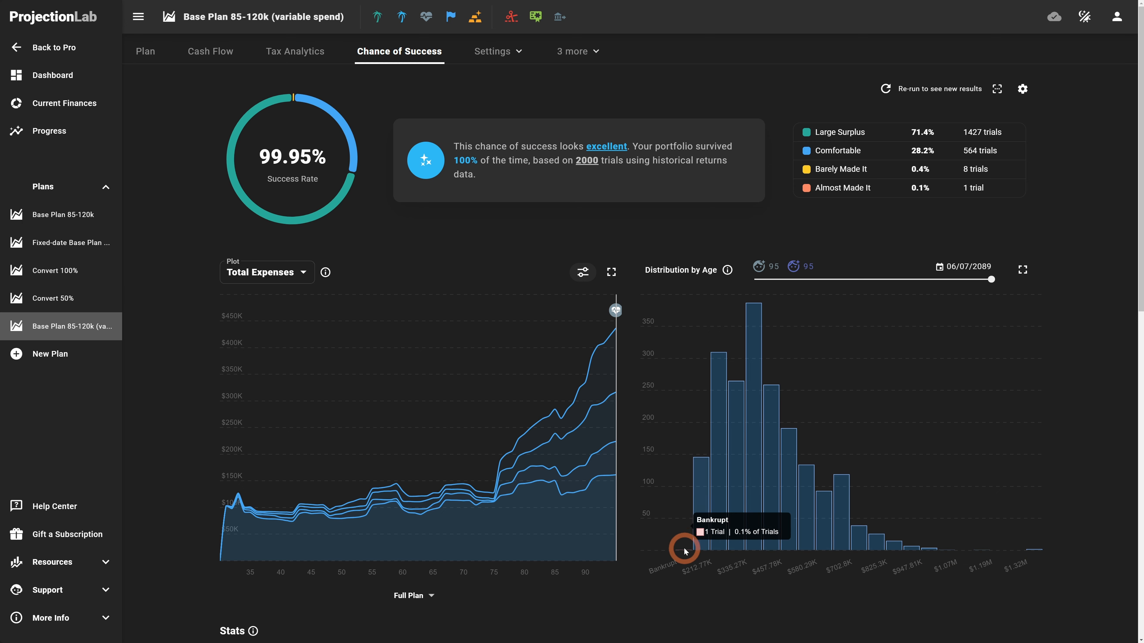
- Set the Financial Independence milestone's liquid net worth threshold to 26 times total expenses and re-run the Chance of Success simulation
left_click(449, 20)
left_click(634, 78)
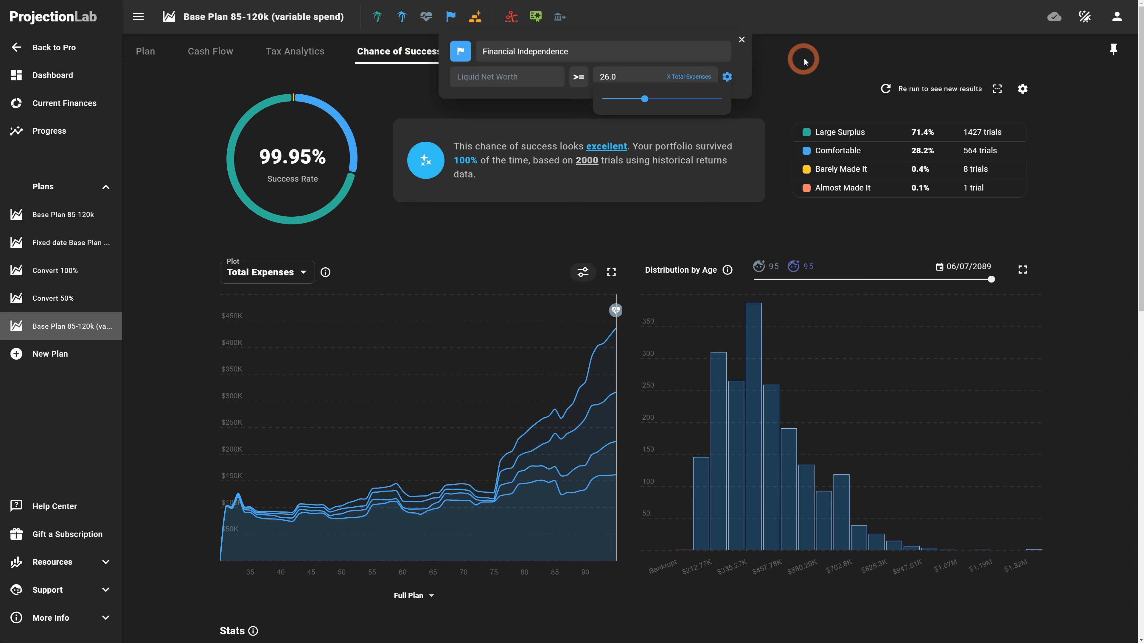
left_click(807, 45)
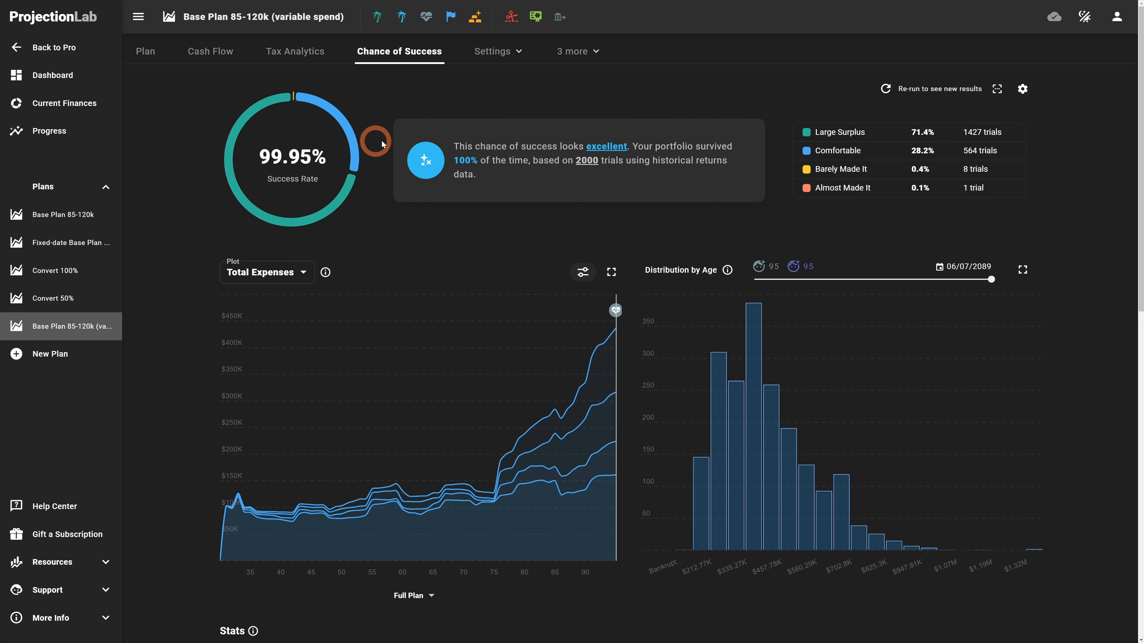
left_click(315, 164)
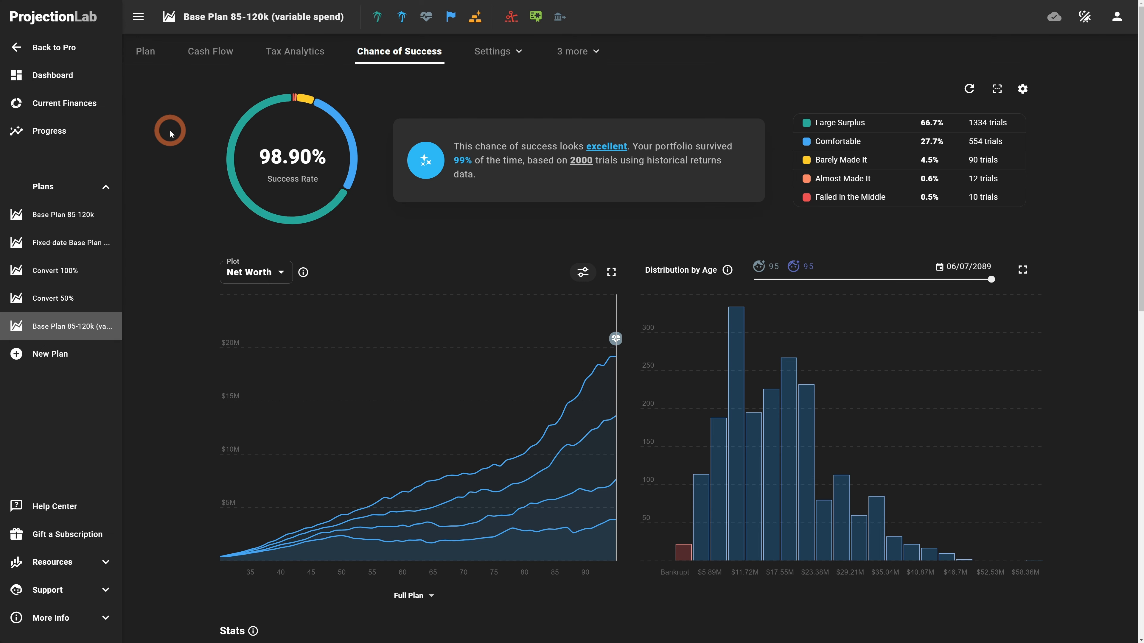
mouse_move(296, 168)
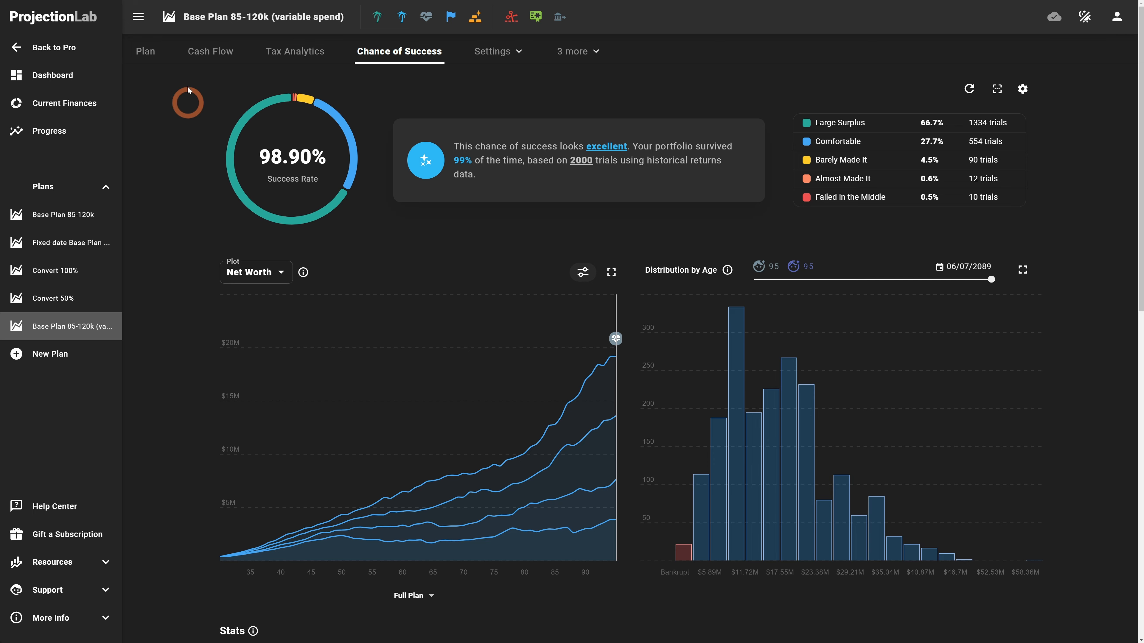
- Open the House asset in the plan, go through its Liquidate if Necessary option, and save the asset
left_click(143, 52)
scroll(815, 406, "down", 4)
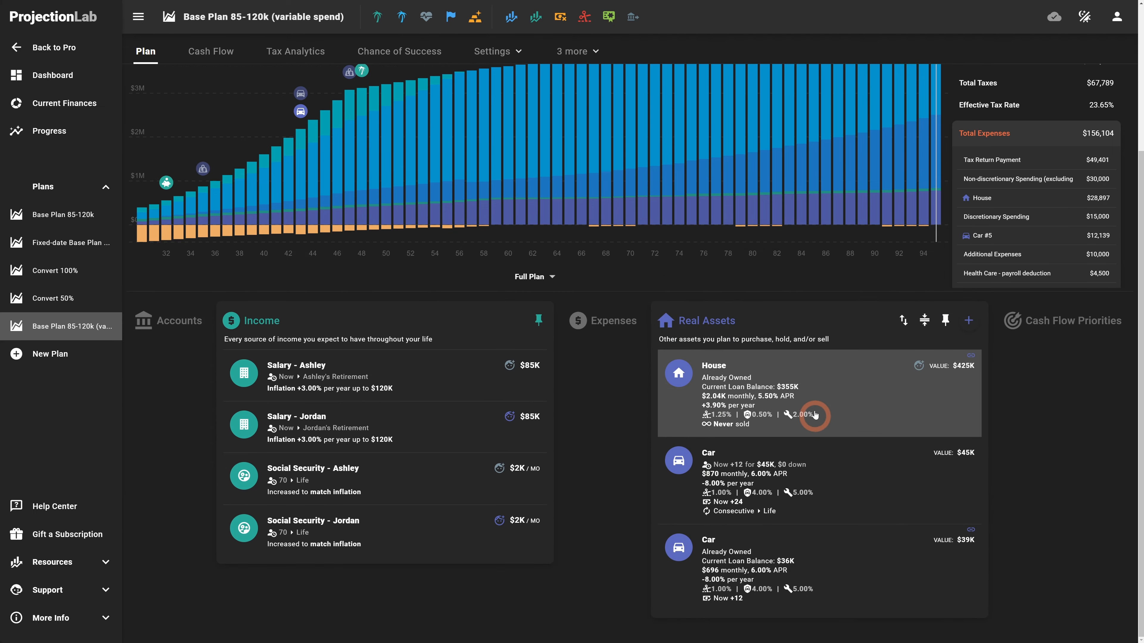
left_click(846, 398)
scroll(613, 437, "down", 12)
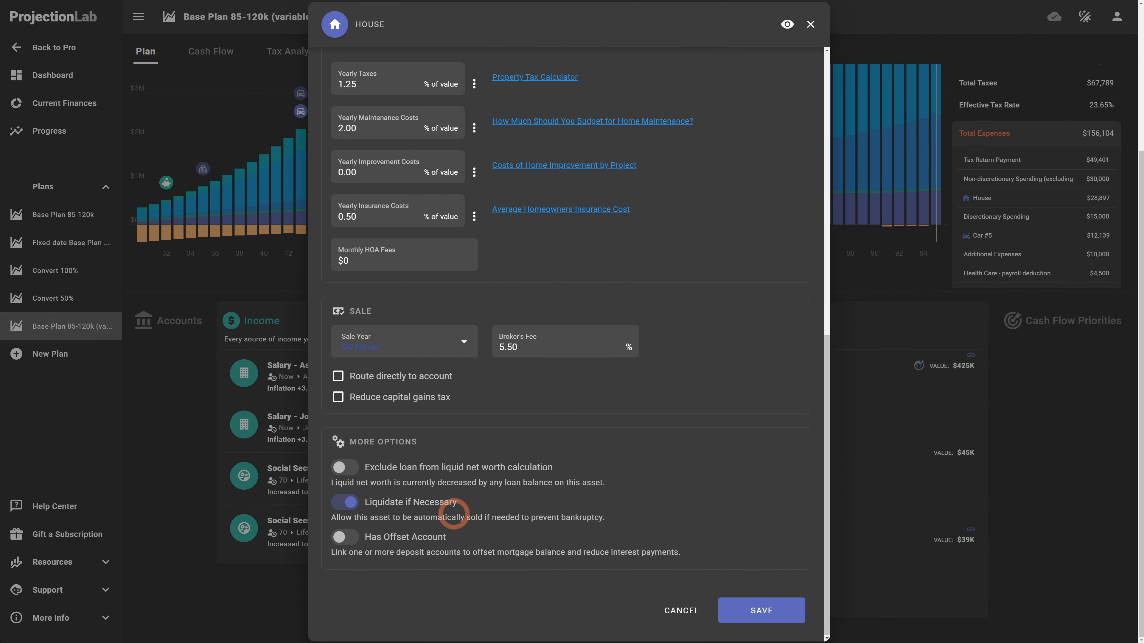
left_click(784, 617)
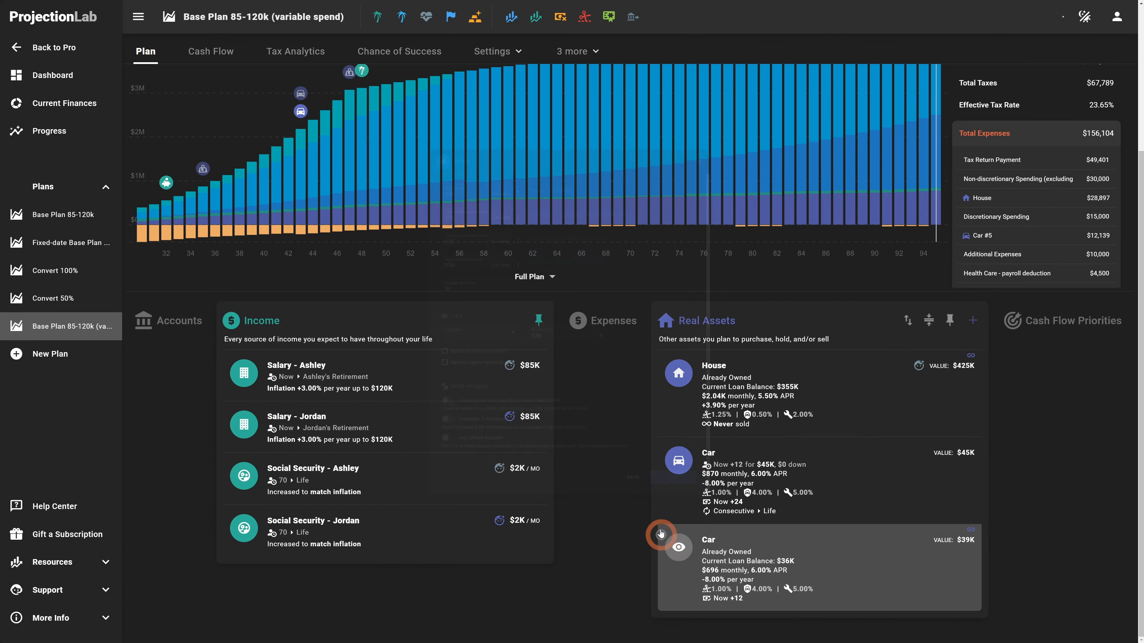
- Deactivate the Big Surplus milestone and re-run the Chance of Success simulation without it
scroll(631, 405, "up", 5)
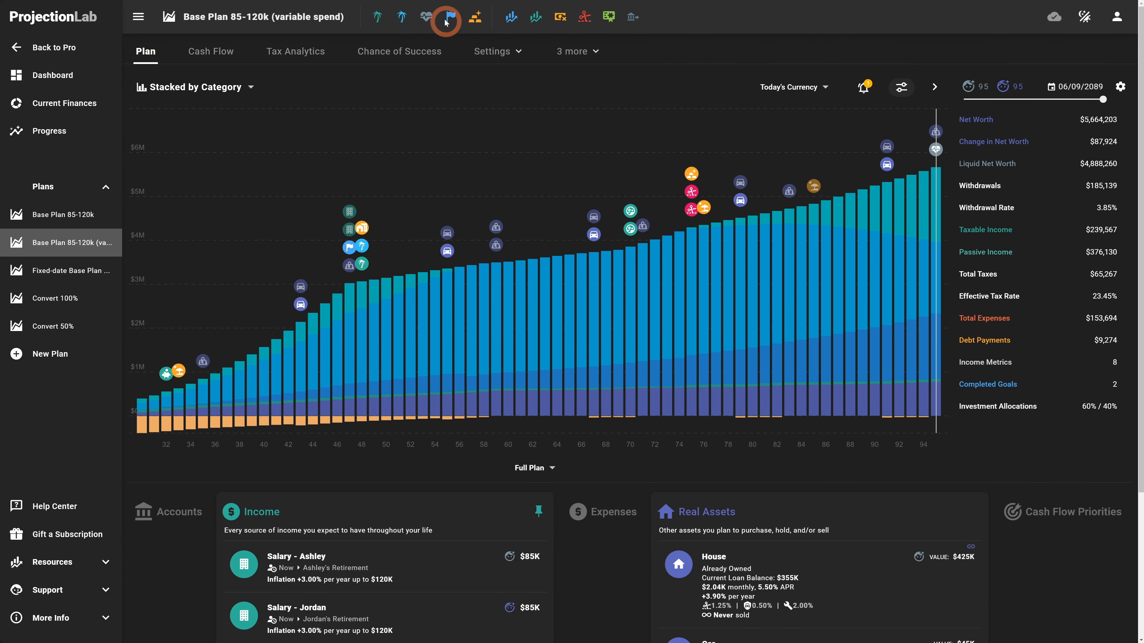
left_click(476, 19)
left_click(488, 53)
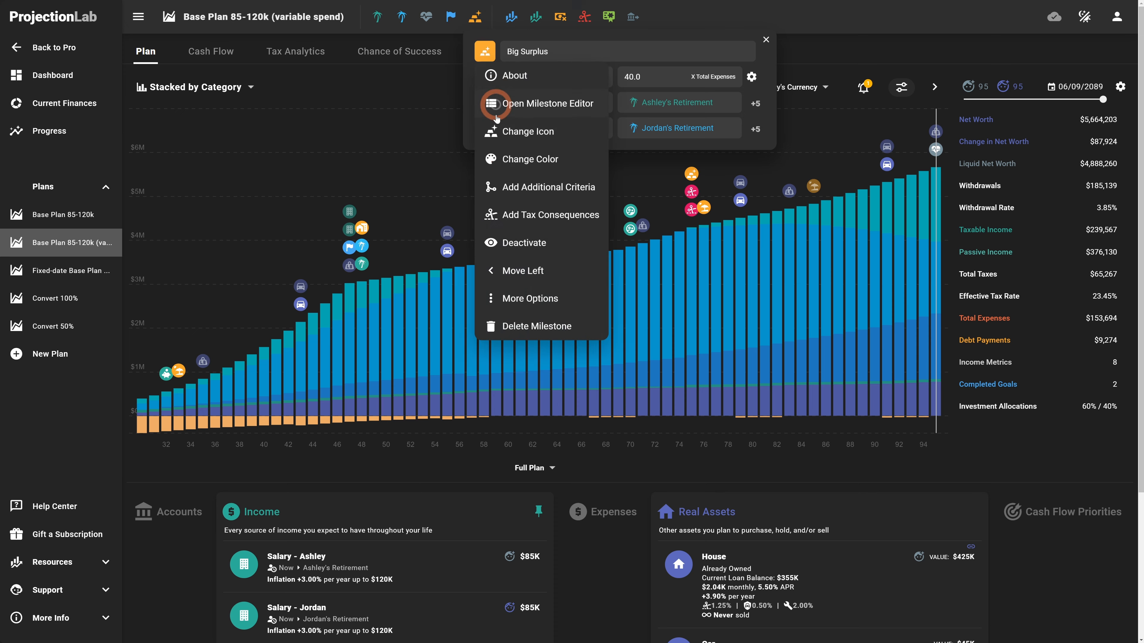
left_click(488, 246)
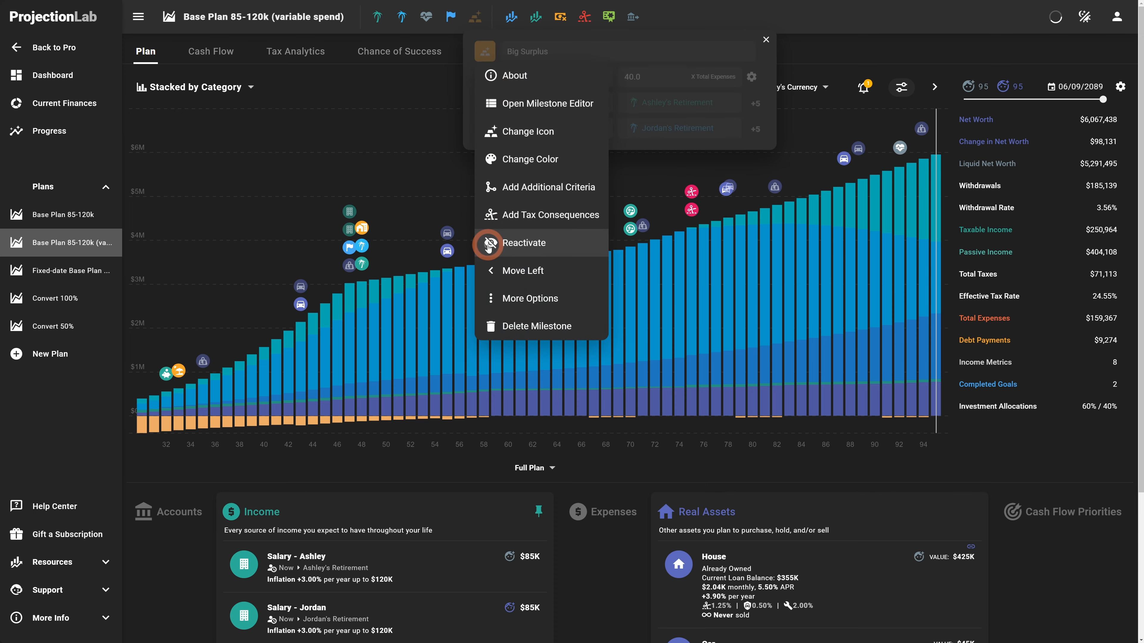
left_click(404, 59)
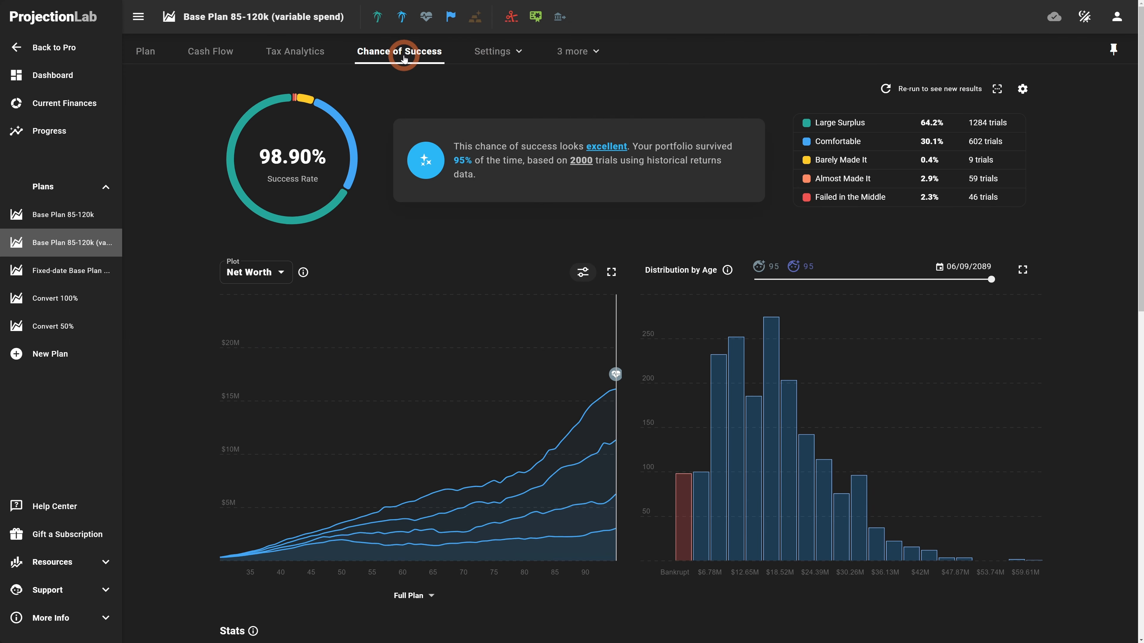
left_click(283, 171)
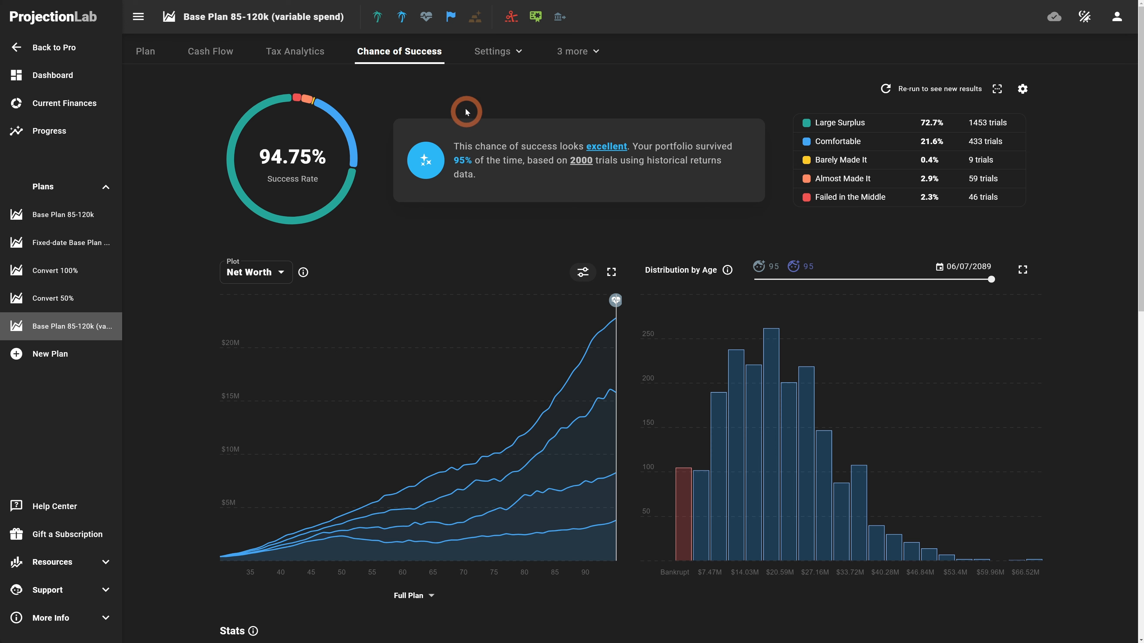
- Reactivate the Big Surplus milestone and close its options
left_click(475, 20)
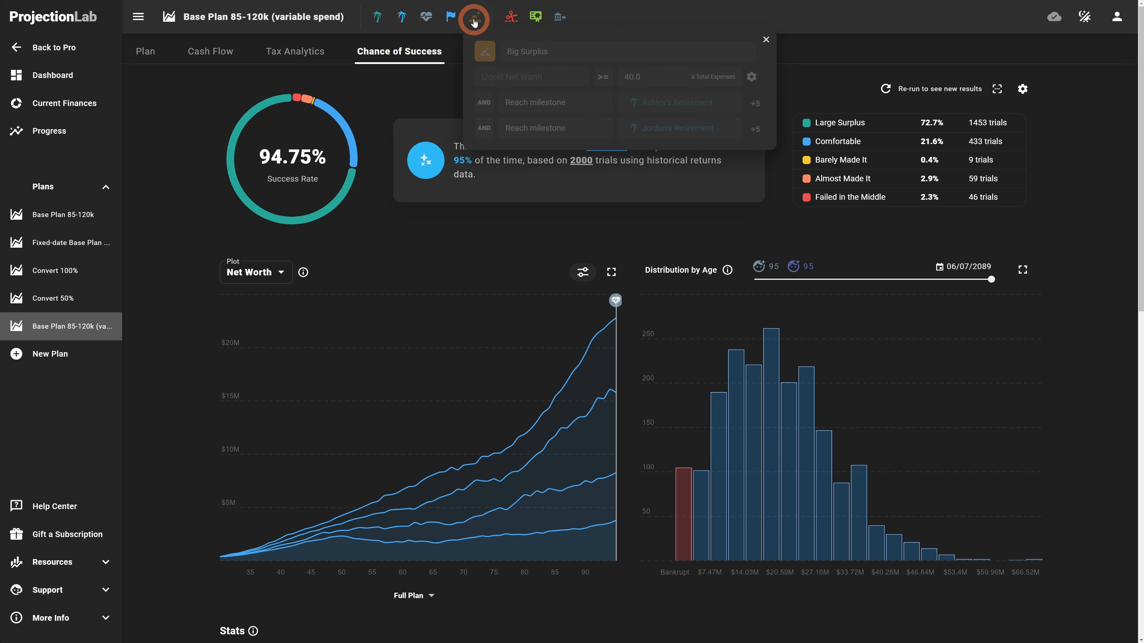
left_click(481, 41)
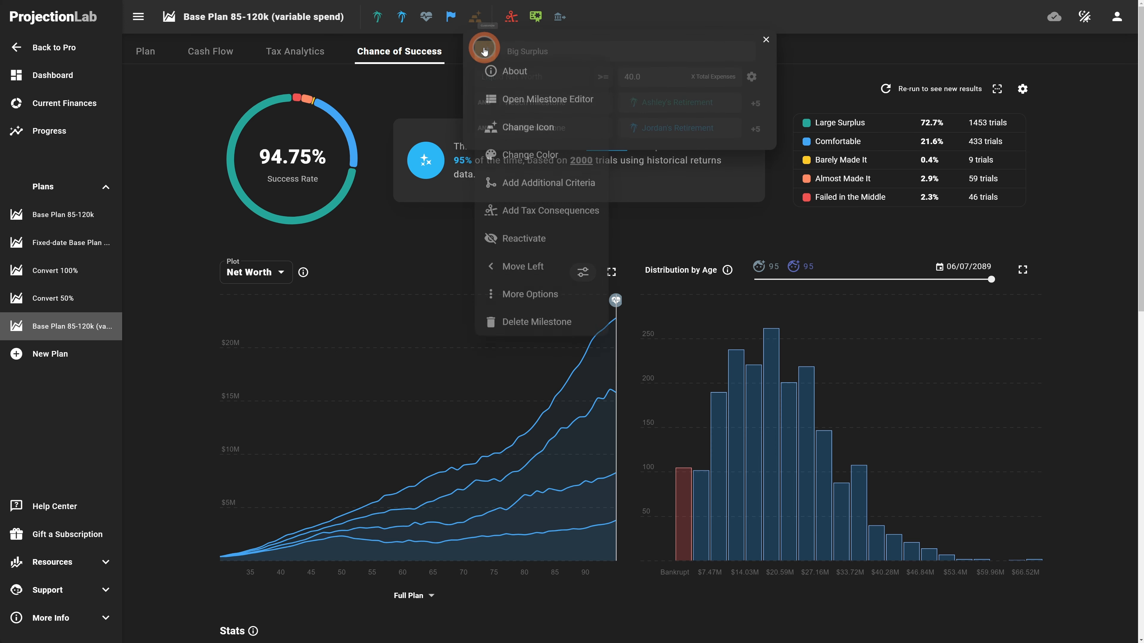
left_click(496, 243)
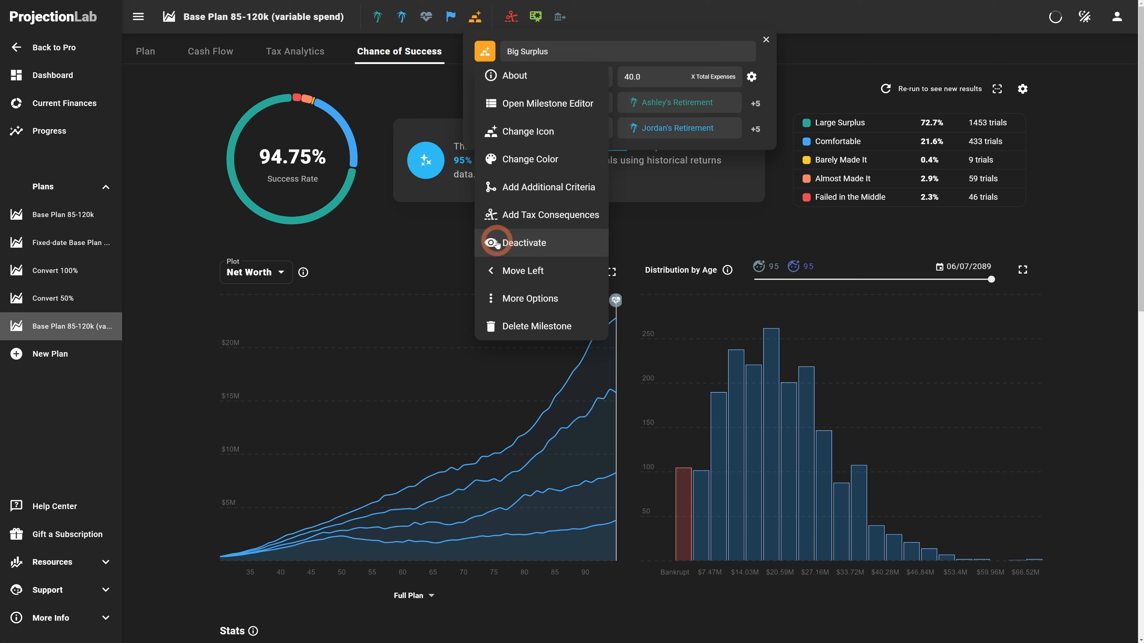
left_click(378, 238)
left_click(765, 365)
- Plot Total Expenses and inspect the Distribution by Age for the run without surplus spending
left_click(250, 272)
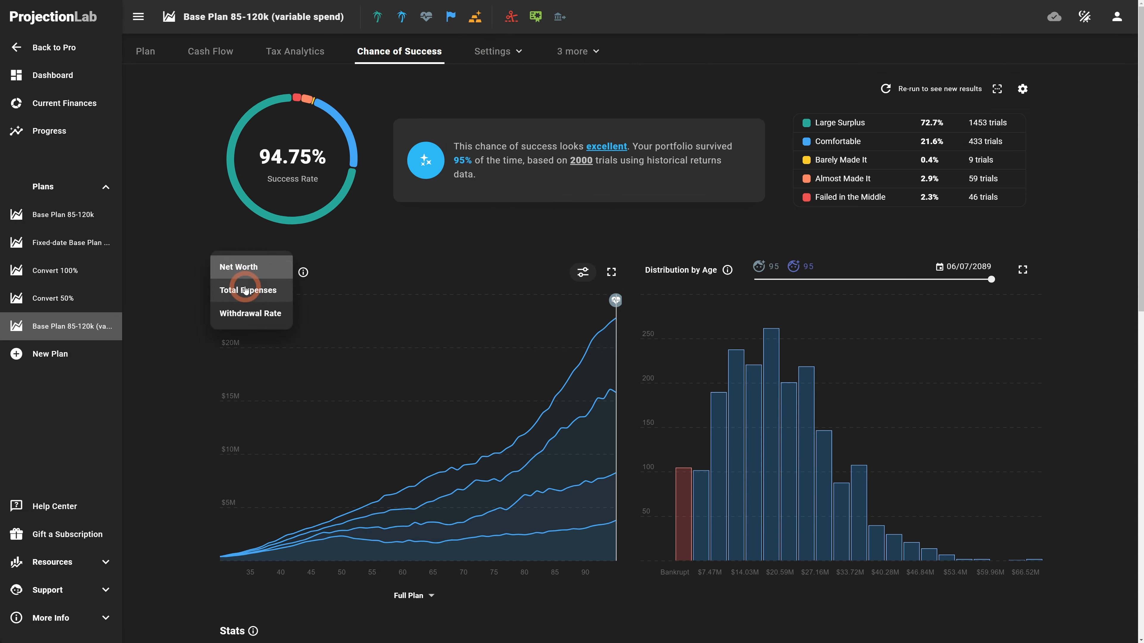
left_click(246, 290)
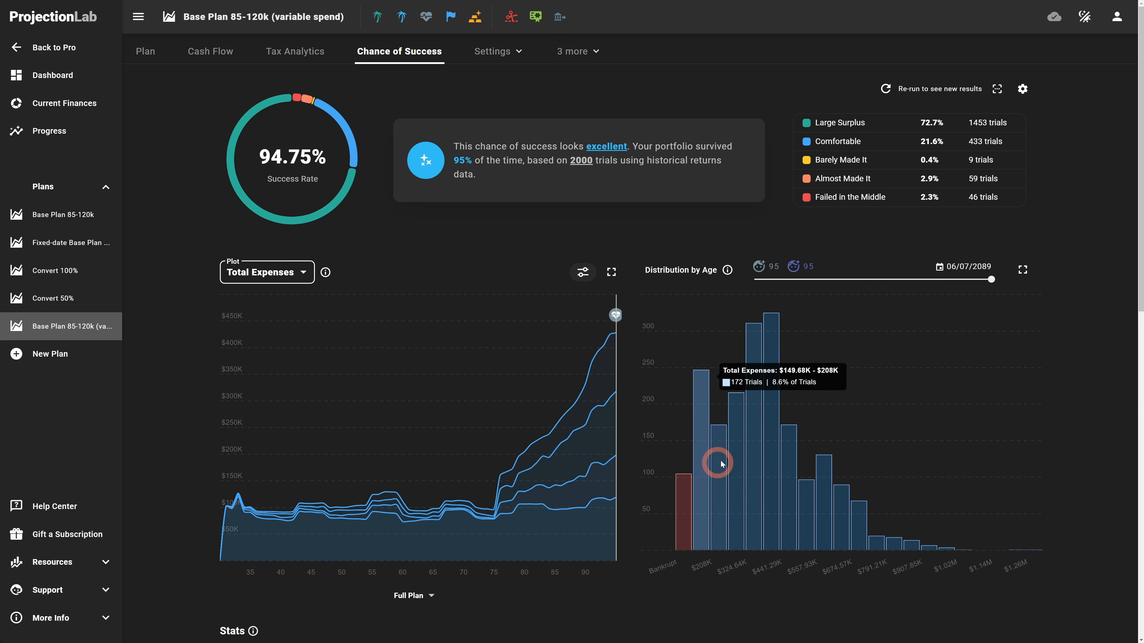
- Re-run the Chance of Success simulation with Big Surplus active and compare its expense distribution with the run without surplus spending
left_click(278, 149)
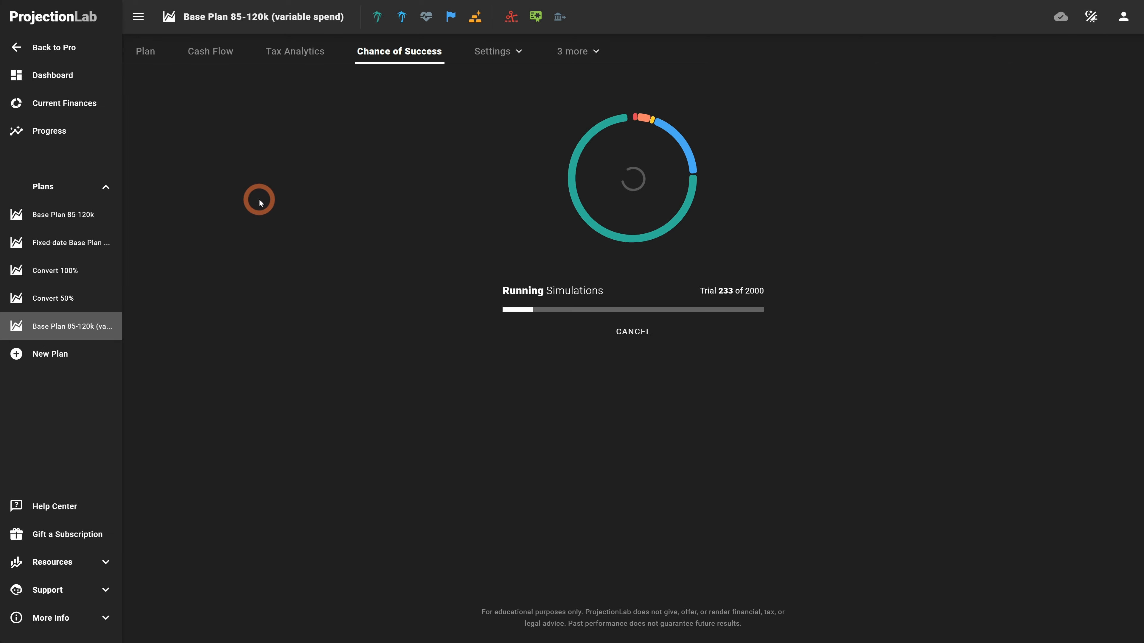
left_click(475, 23)
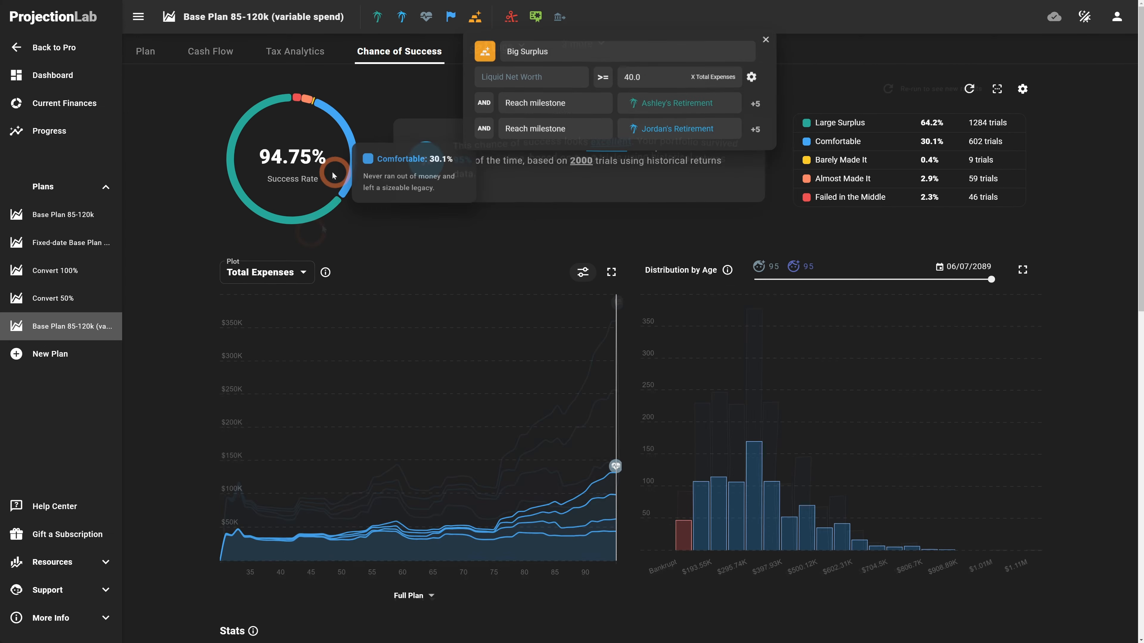
left_click(393, 232)
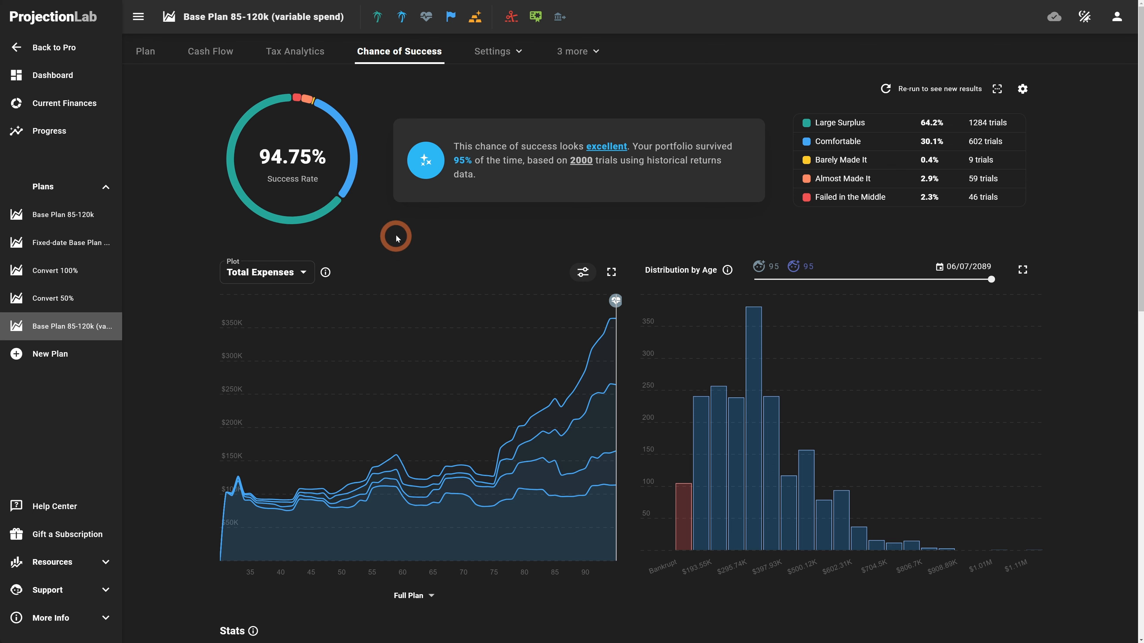
left_click(473, 20)
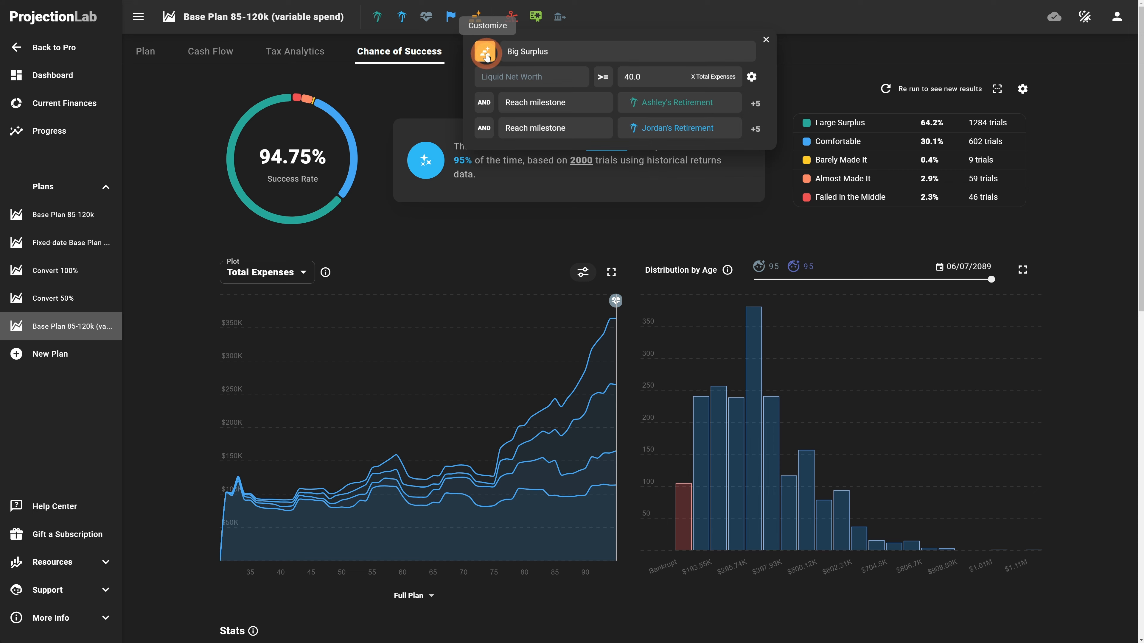
left_click(447, 242)
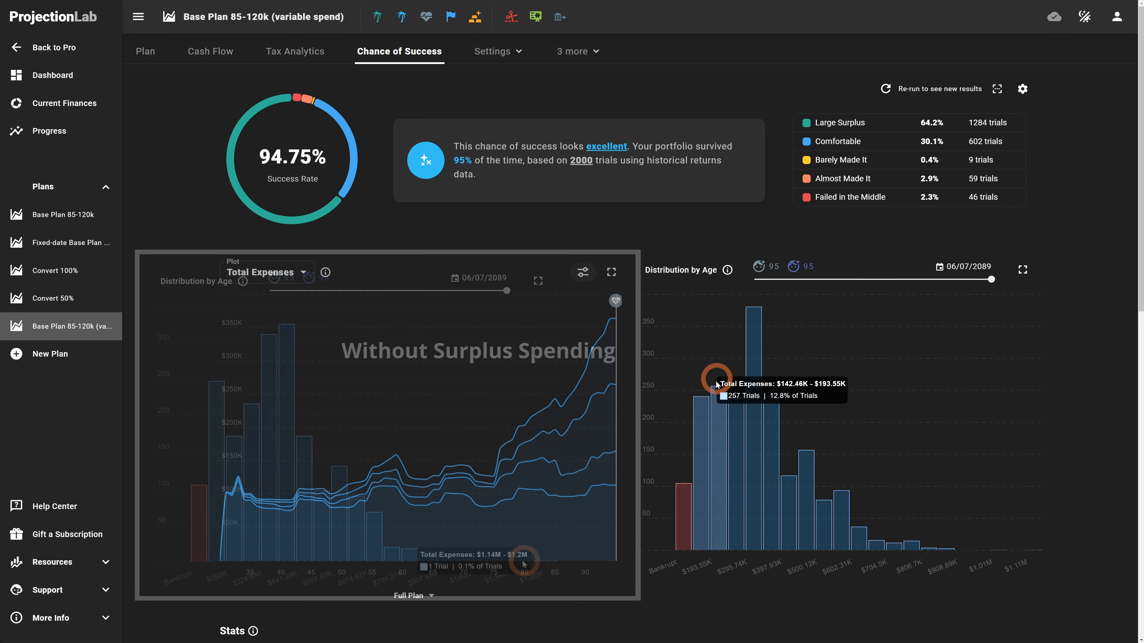
- Switch the plot to Net Worth and inspect the final net worth distribution, including the bankrupt trials
left_click(265, 271)
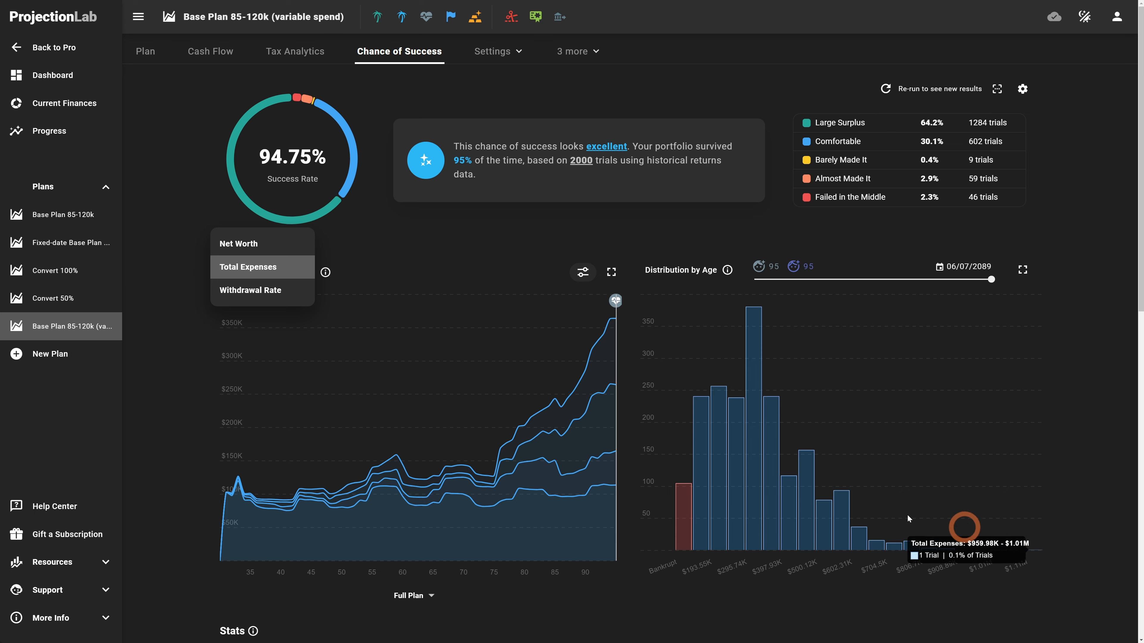
left_click(217, 247)
left_click(244, 248)
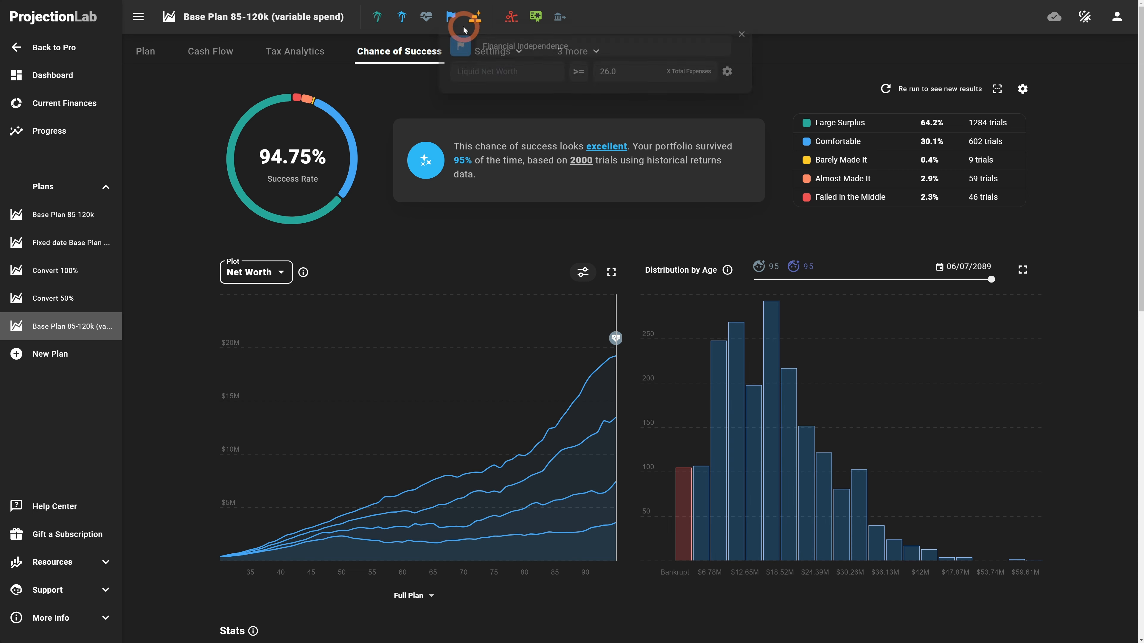
left_click(476, 19)
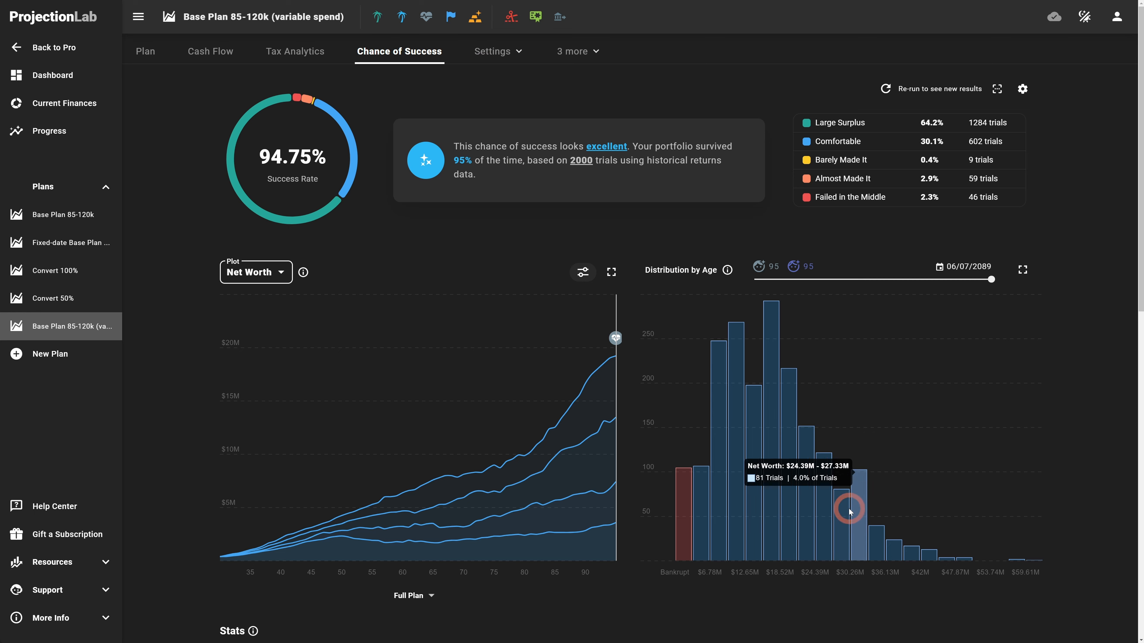
left_click(256, 274)
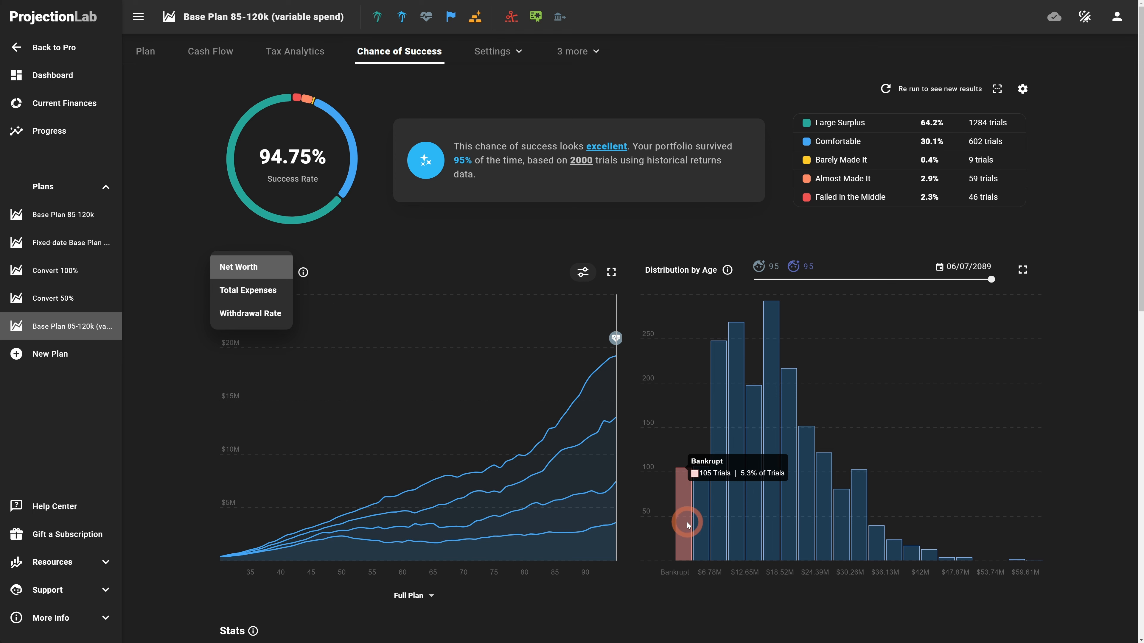
- Review the Big Surplus, retirement and Financial Independence milestone criteria alongside the success rate and its outcome categories
left_click(475, 17)
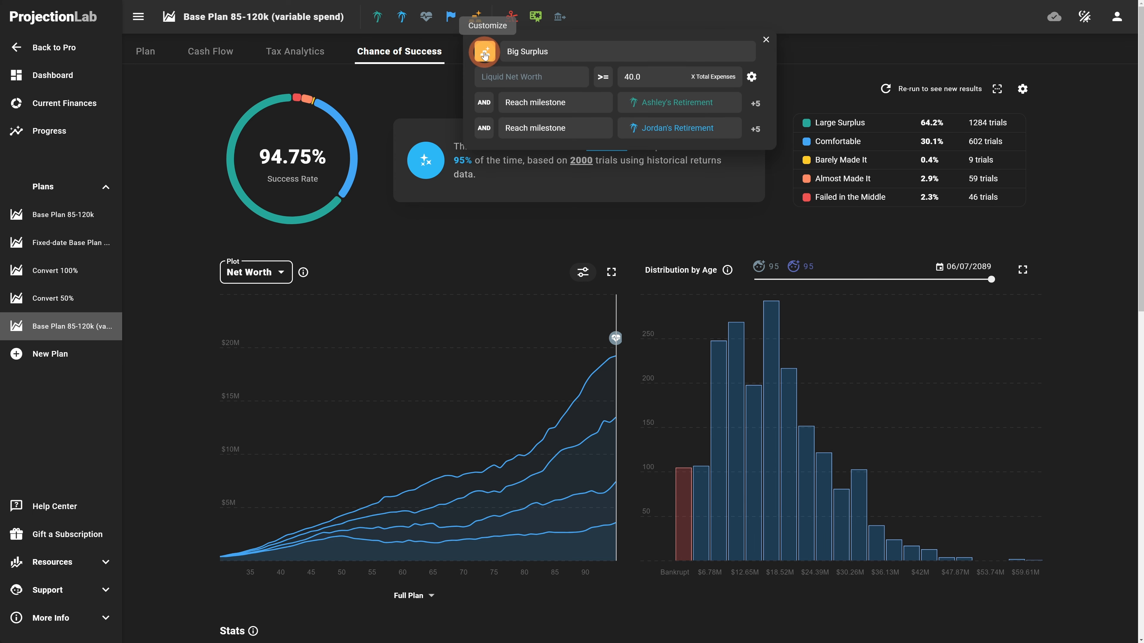
mouse_move(861, 166)
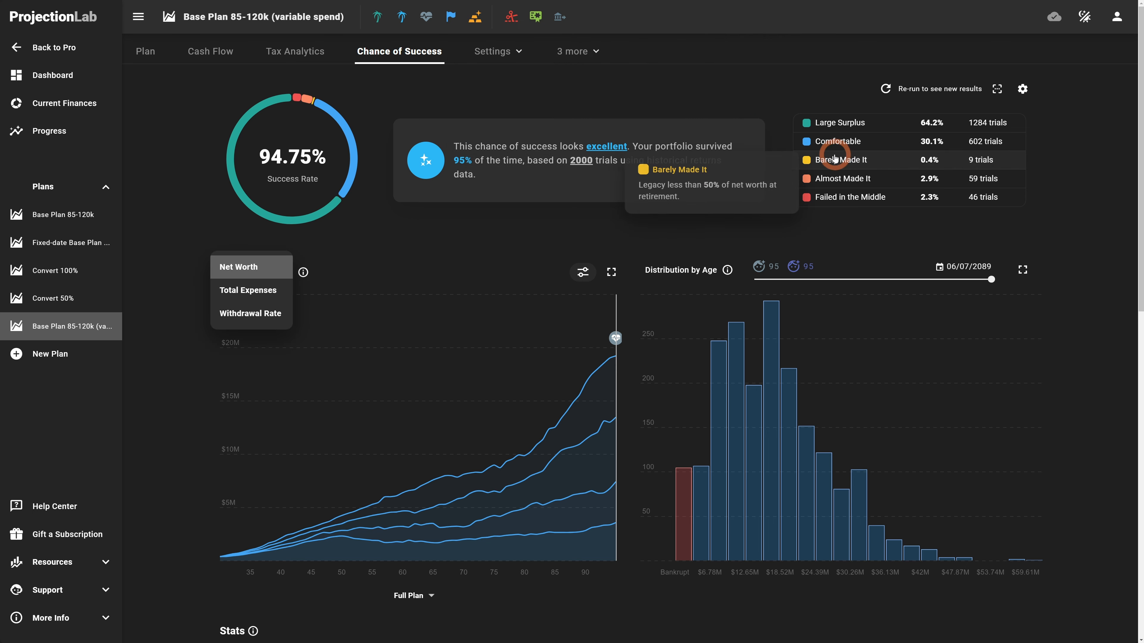
left_click(451, 240)
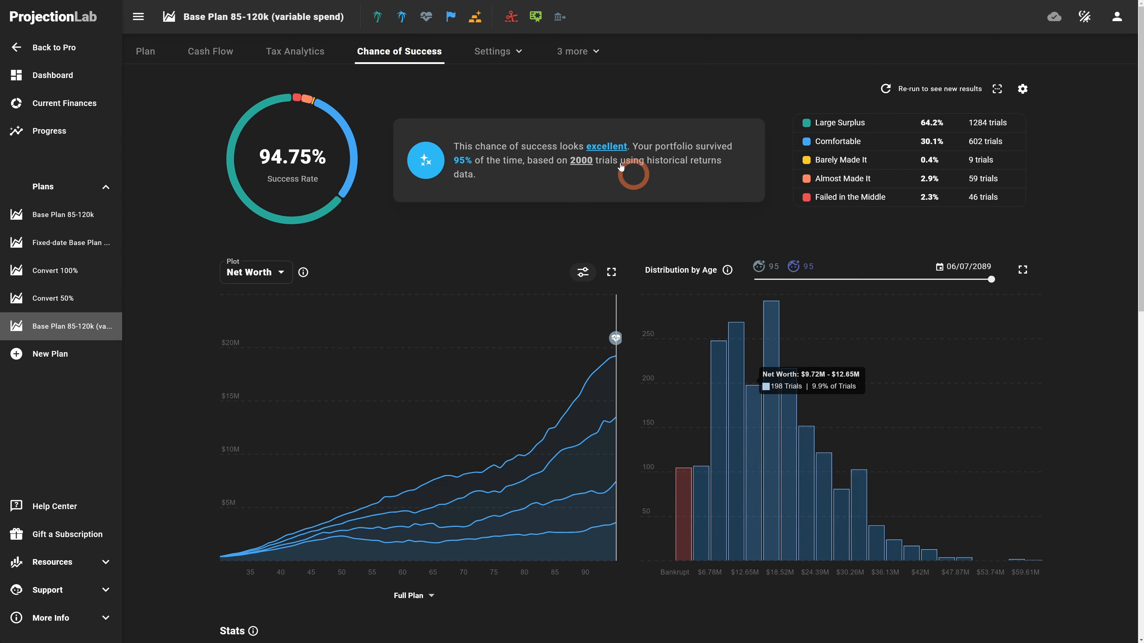
left_click(475, 16)
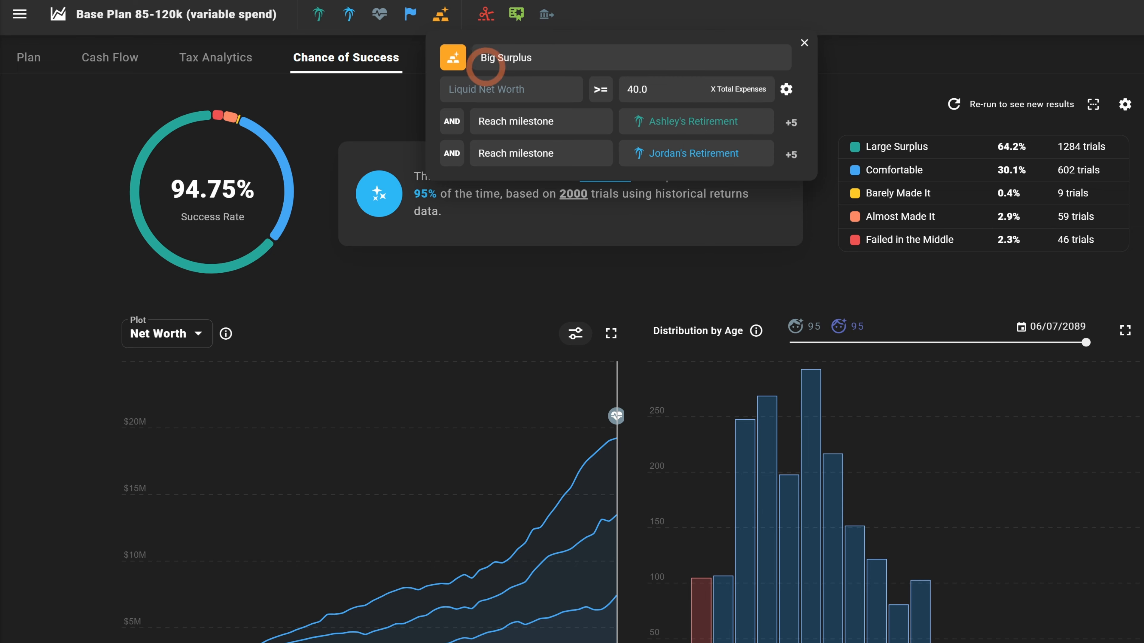
left_click(410, 14)
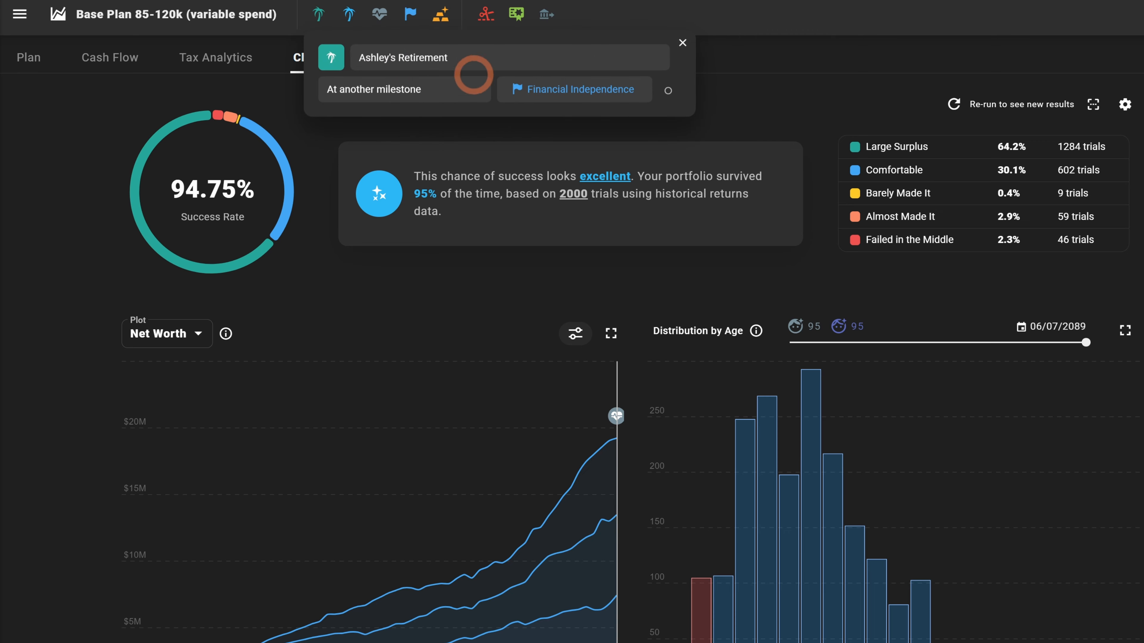
mouse_move(439, 15)
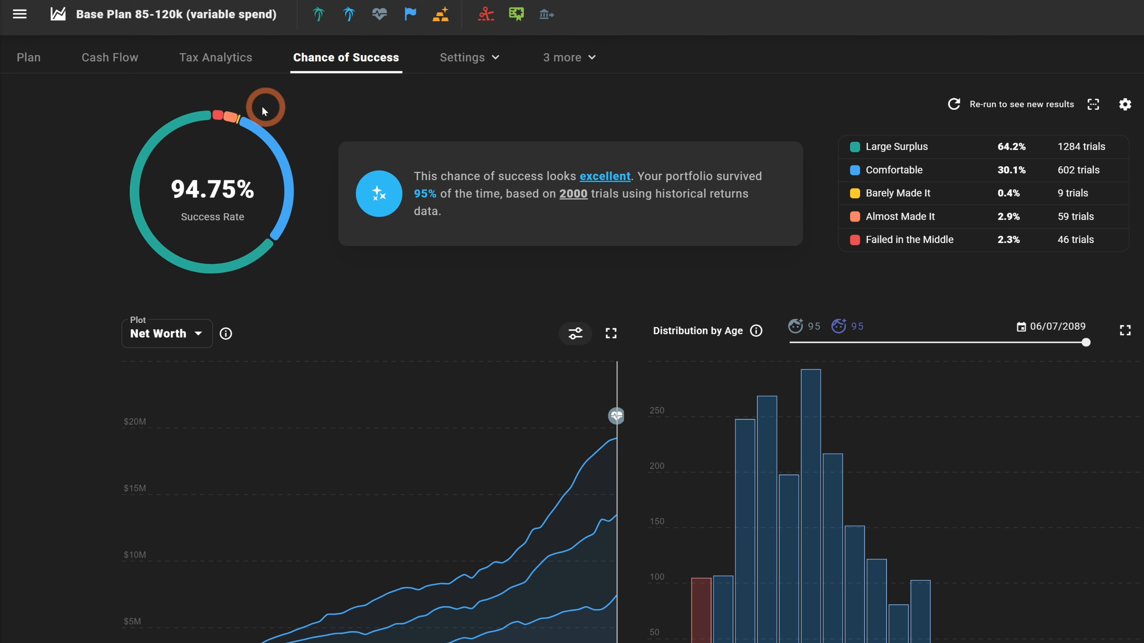
mouse_move(401, 22)
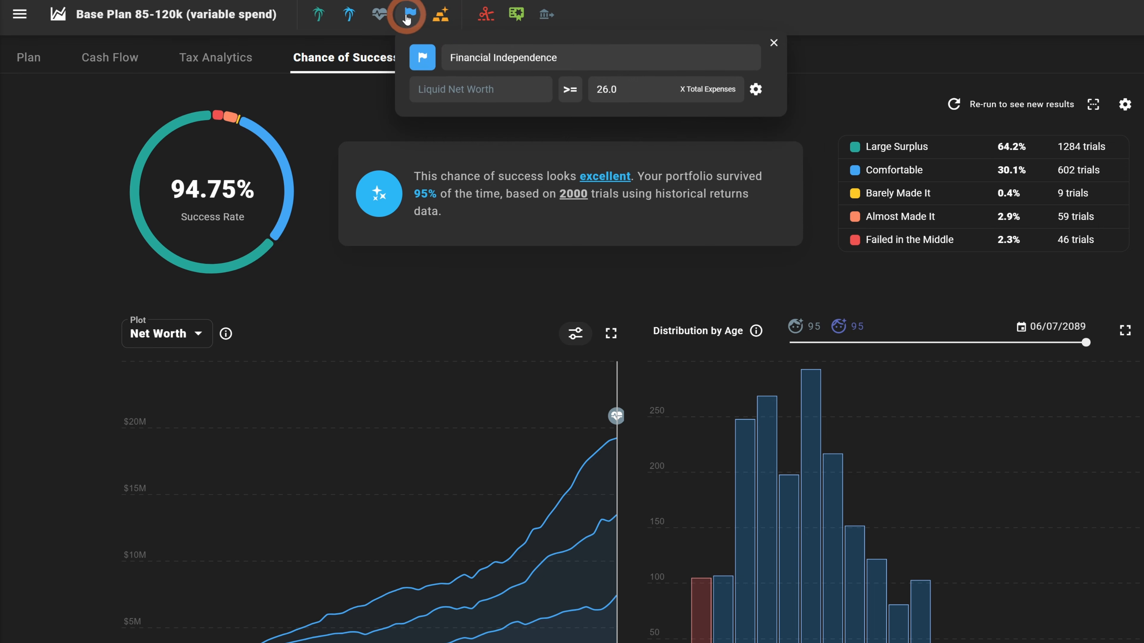
- Set the Financial Independence milestone's liquid net worth threshold to 31 times total expenses
left_click(634, 85)
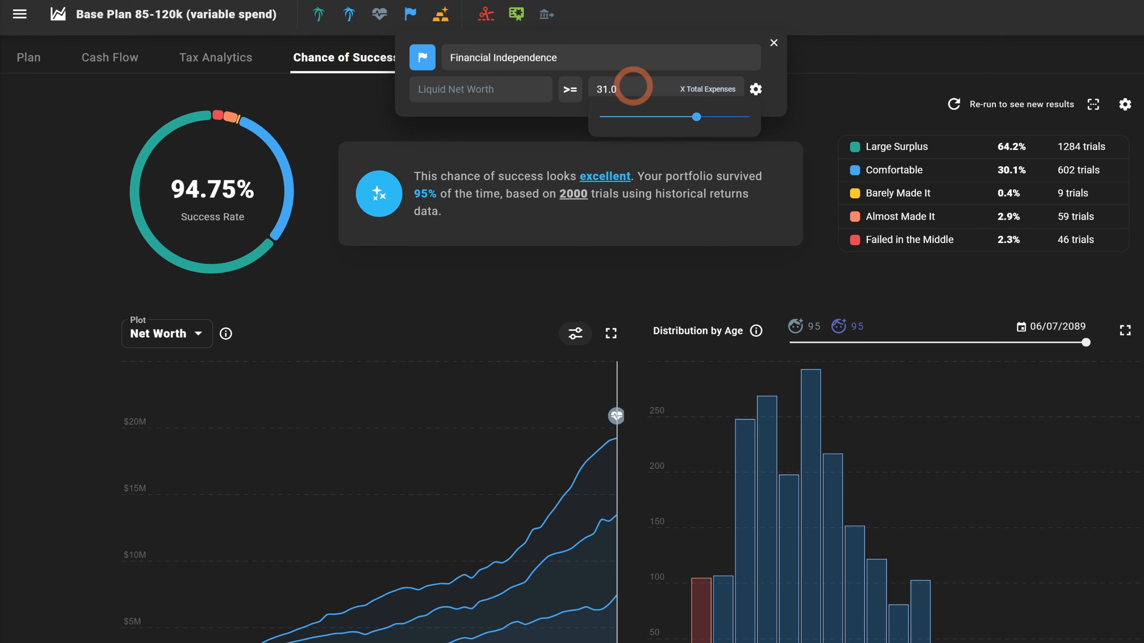
left_click(212, 203)
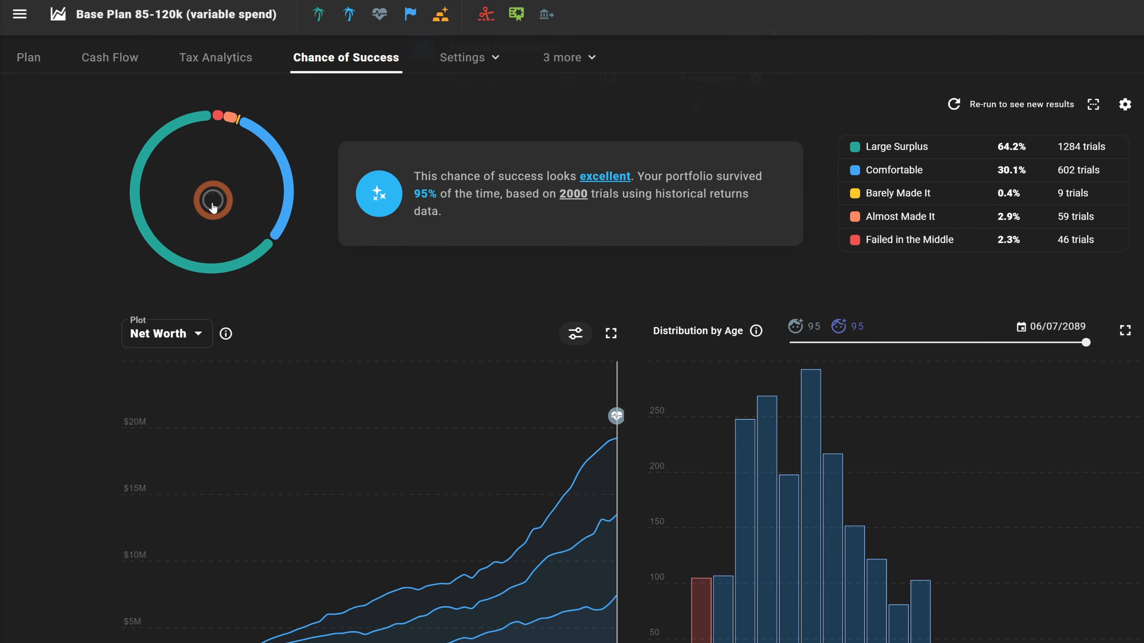
- In the plan's real assets, enable Liquidate if Necessary for the House and save the change
left_click(29, 62)
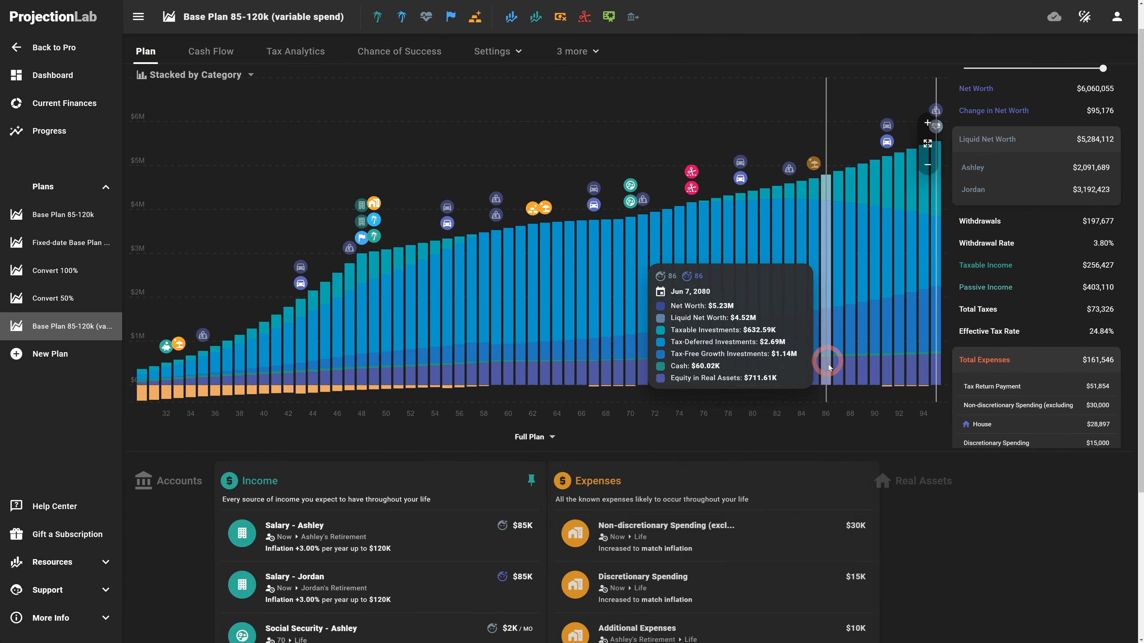
scroll(900, 315, "down", 4)
left_click(944, 296)
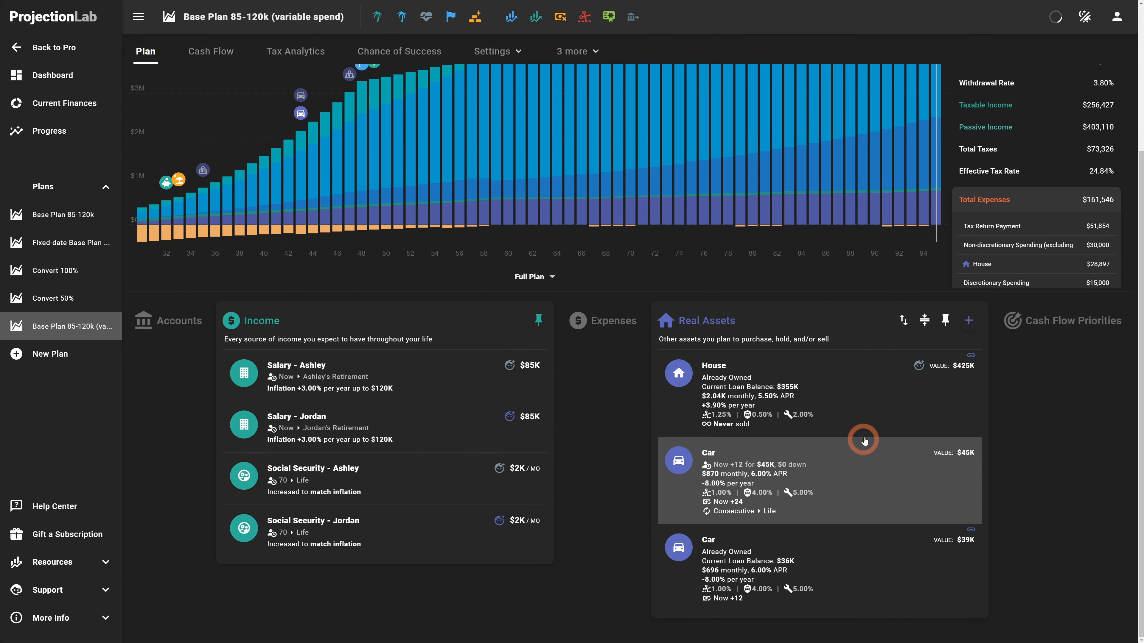
left_click(872, 402)
scroll(538, 470, "down", 5)
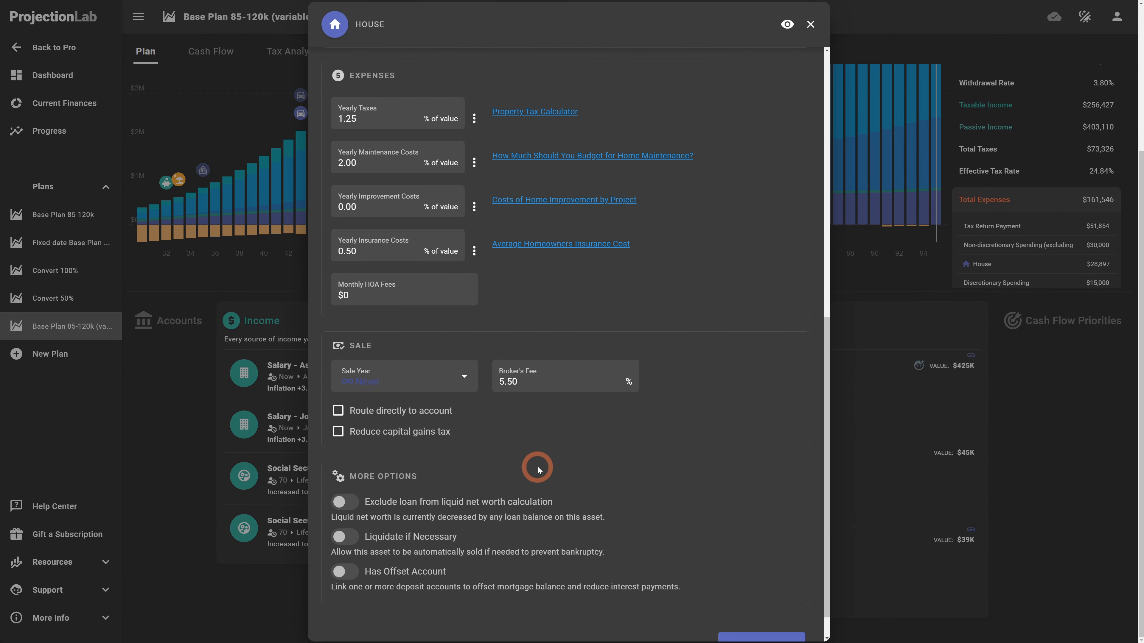
left_click(351, 546)
scroll(798, 631, "down", 1)
left_click(759, 607)
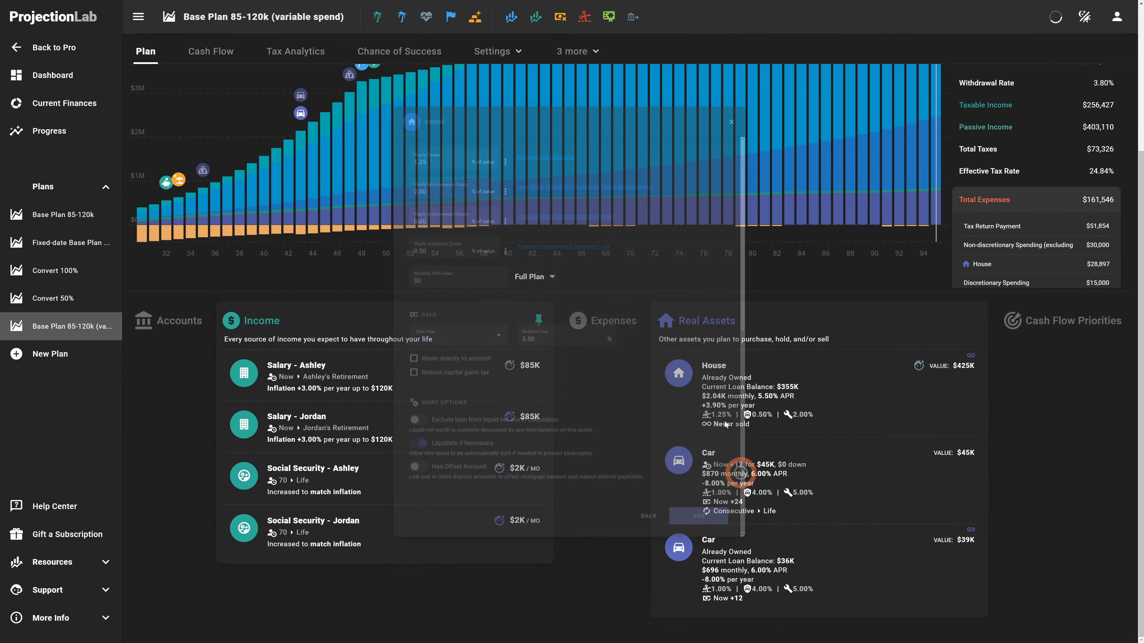
- Re-run the Chance of Success simulation with house liquidation allowed and check the Almost Made It trials
left_click(399, 54)
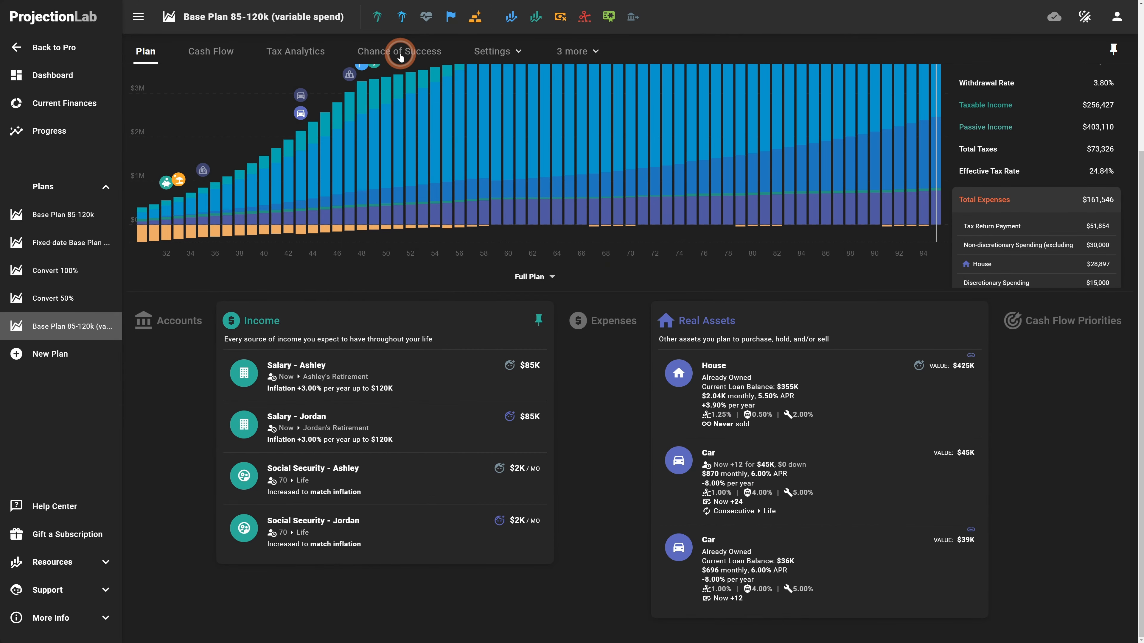
left_click(192, 152)
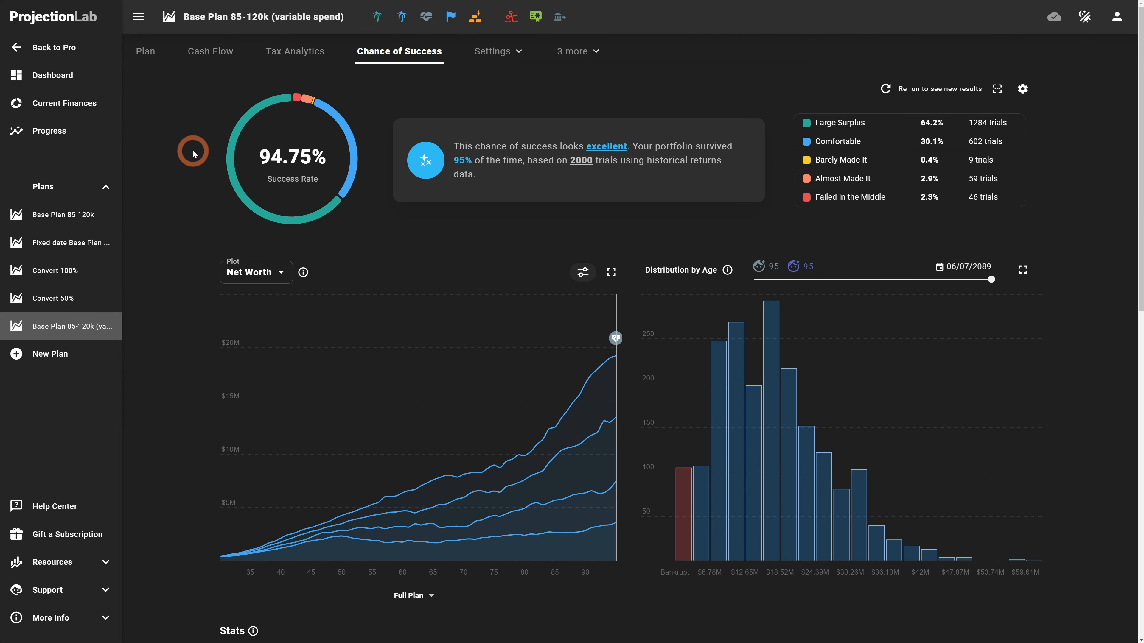
left_click(292, 157)
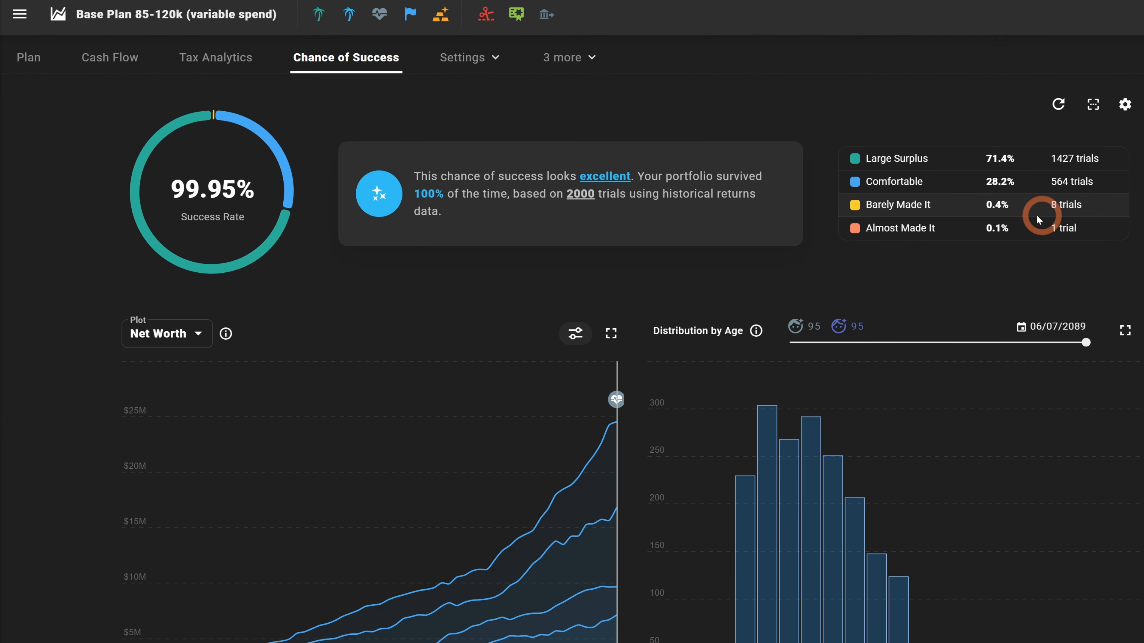
left_click_drag(1085, 233, 996, 228)
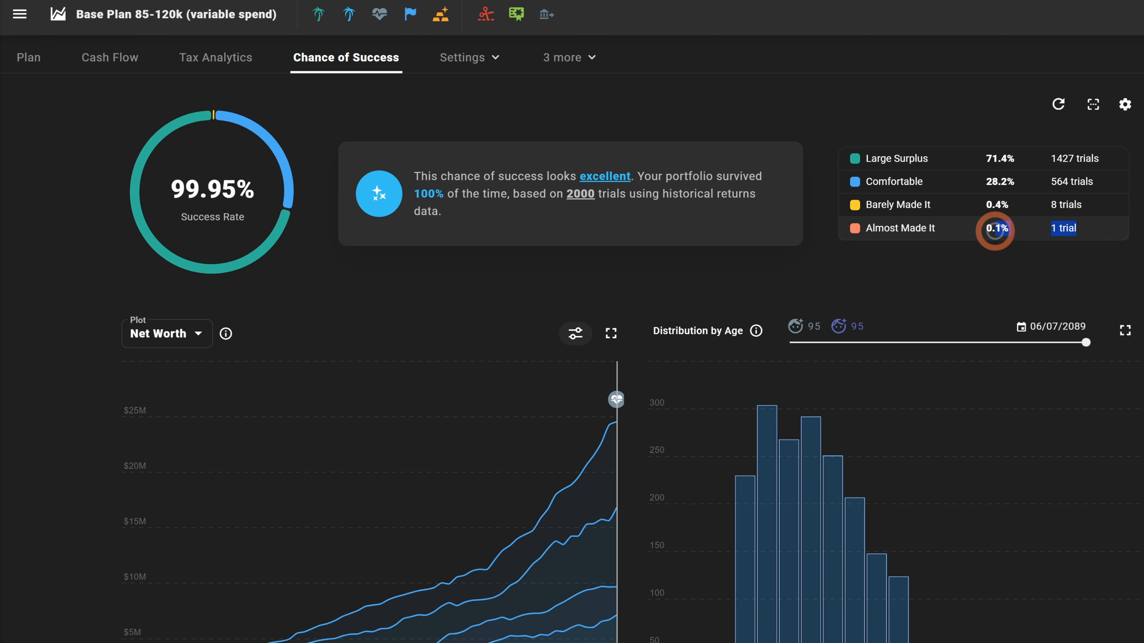
- Set the Financial Independence threshold to 32 times total expenses and re-run the Chance of Success simulation
left_click(410, 15)
left_click(643, 83)
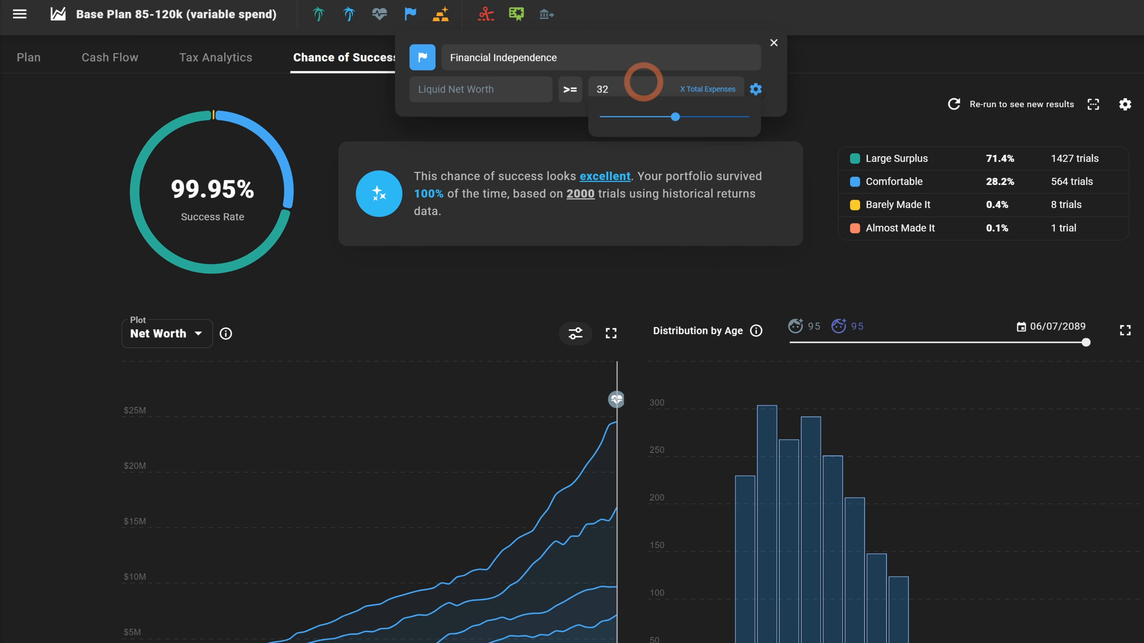
left_click(353, 104)
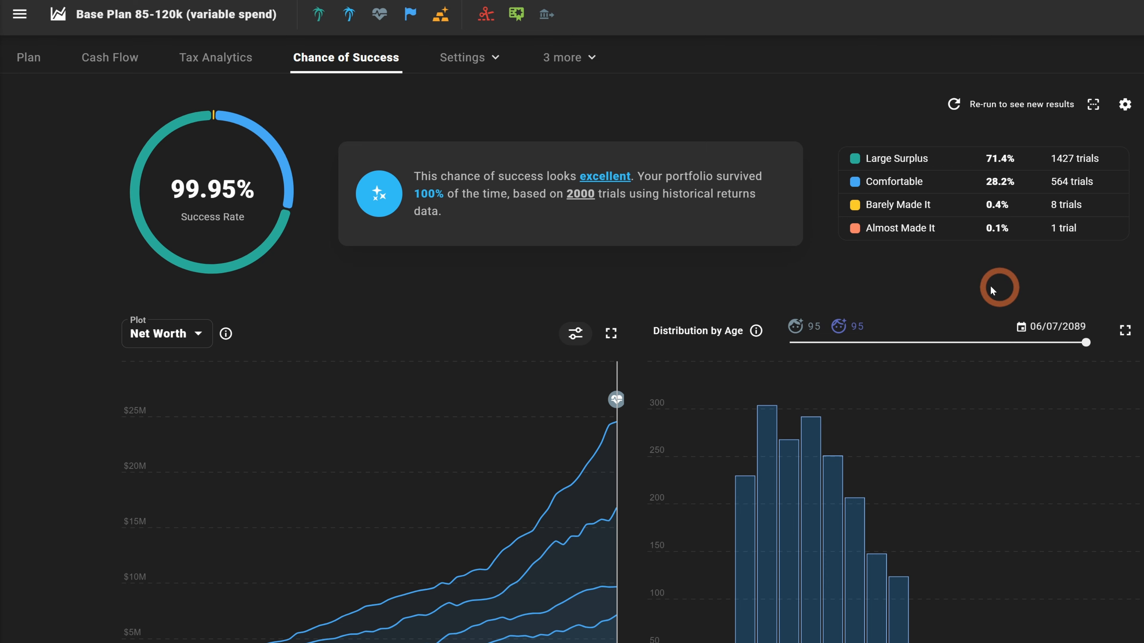
left_click(227, 199)
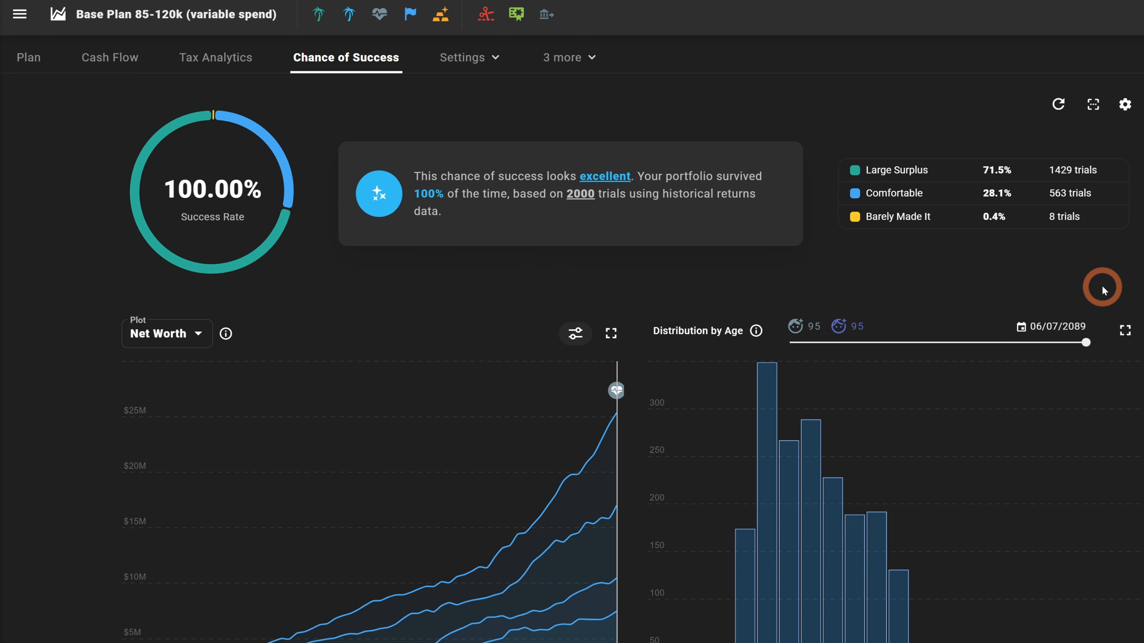
scroll(835, 266, "down", 2)
scroll(881, 248, "up", 2)
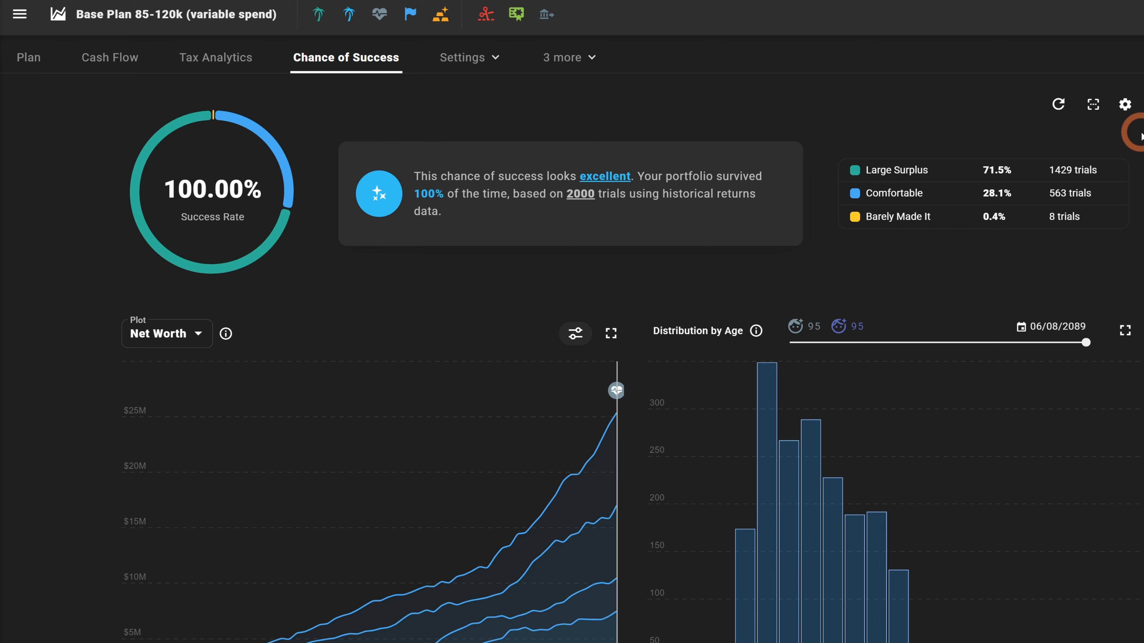
- Change the simulation's Investment Returns data source to Normal Distribution
left_click(1125, 103)
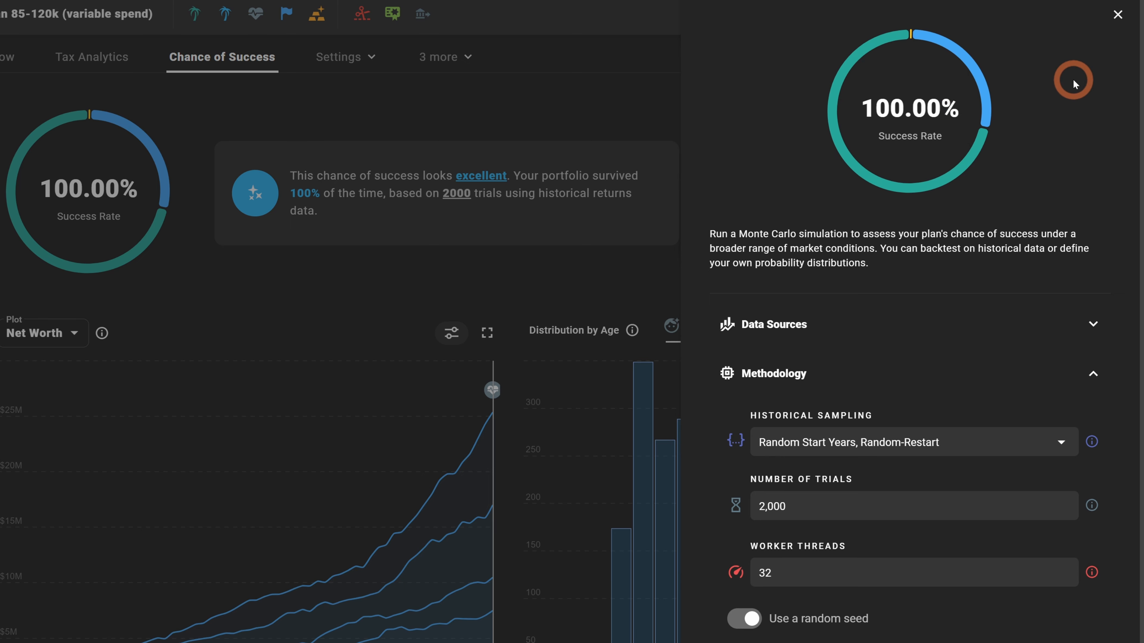
left_click(930, 326)
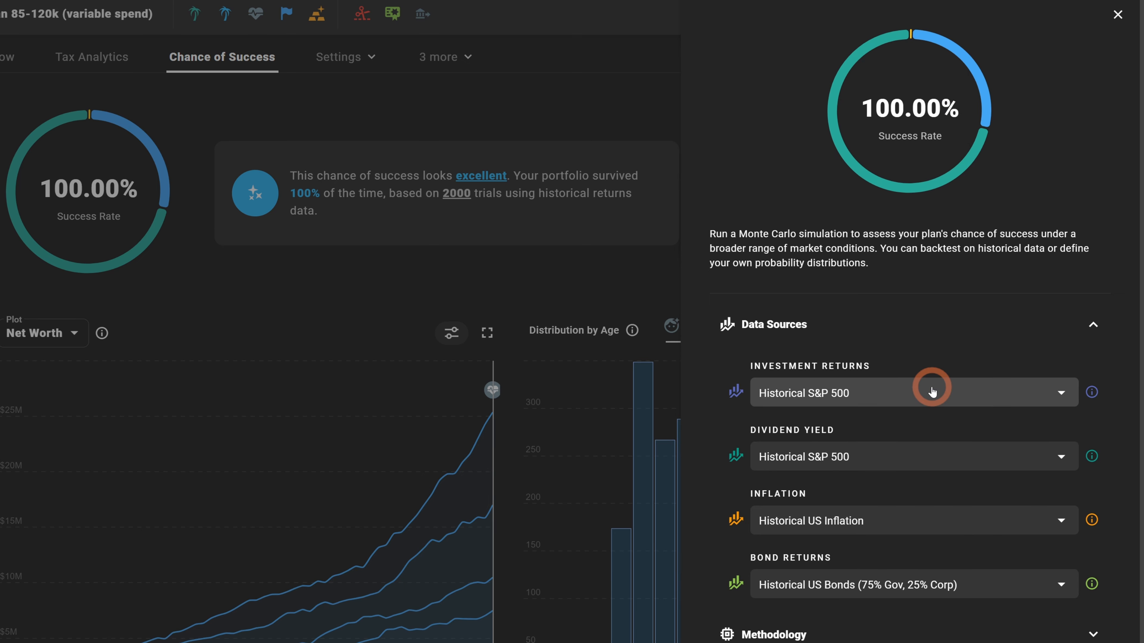
left_click(945, 399)
left_click(720, 346)
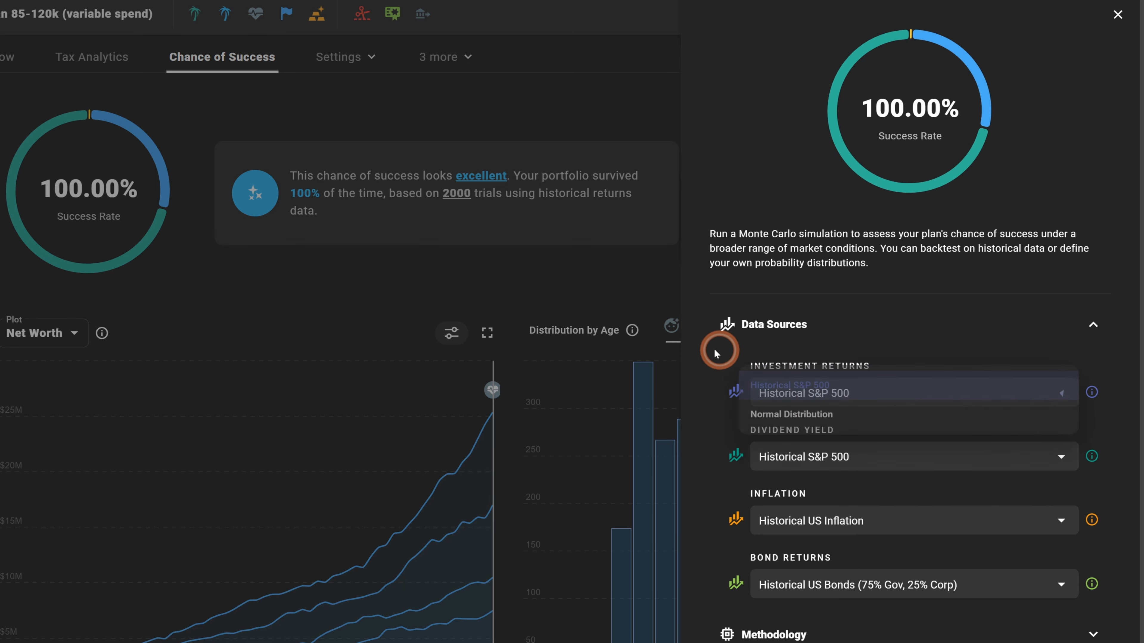
left_click(934, 390)
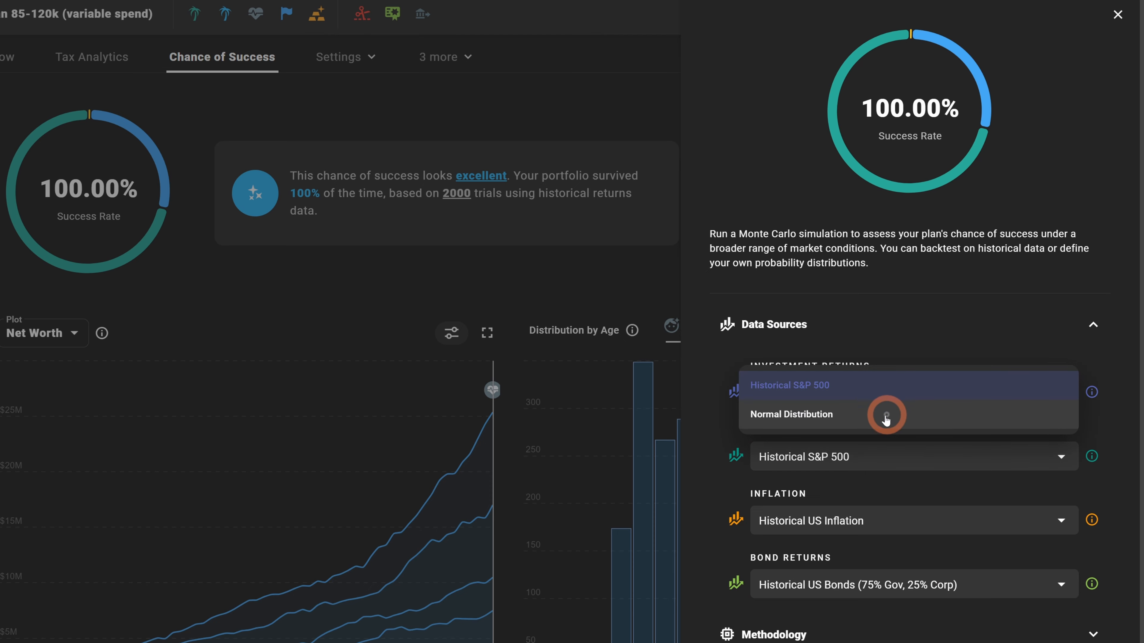
left_click(868, 425)
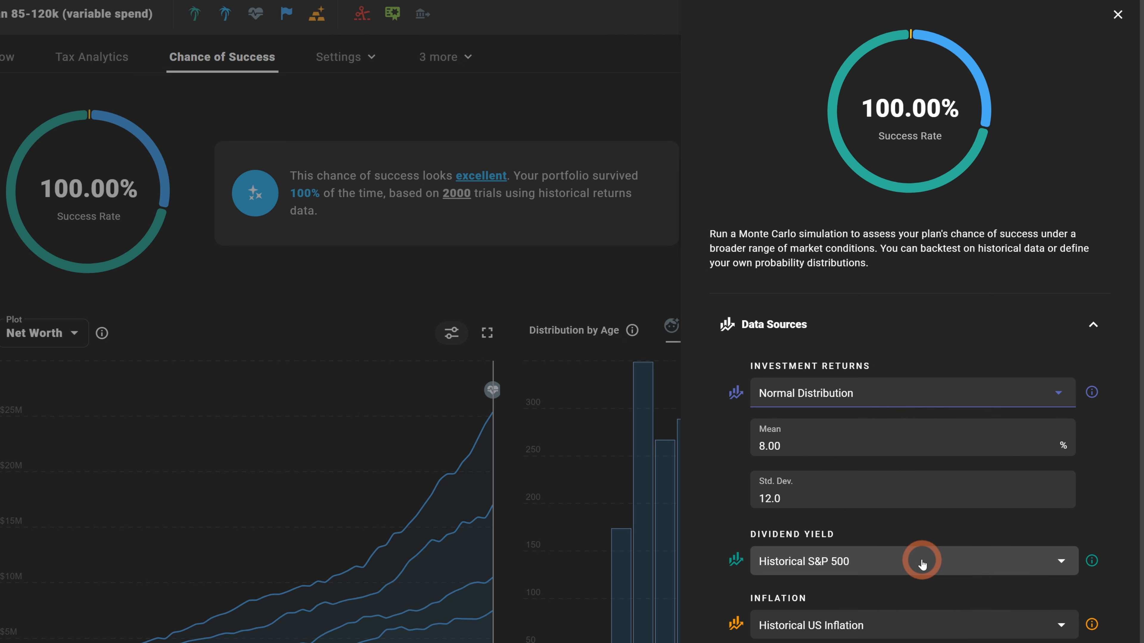
- Change the Dividend Yield and Bond Returns data sources to Normal Distribution
scroll(878, 423, "down", 3)
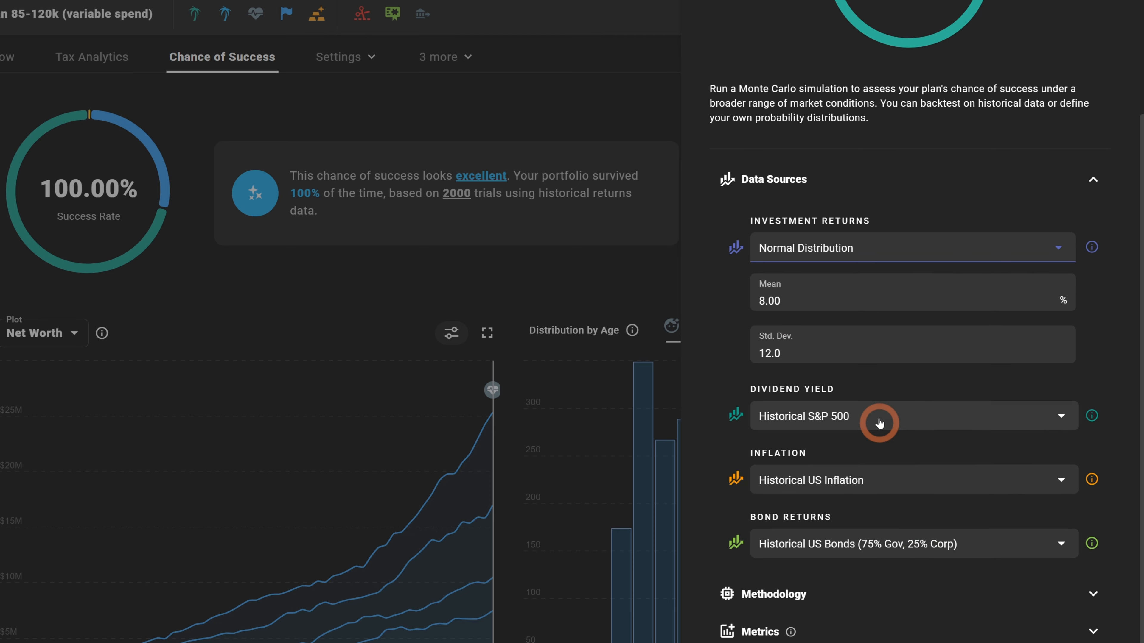
left_click(932, 417)
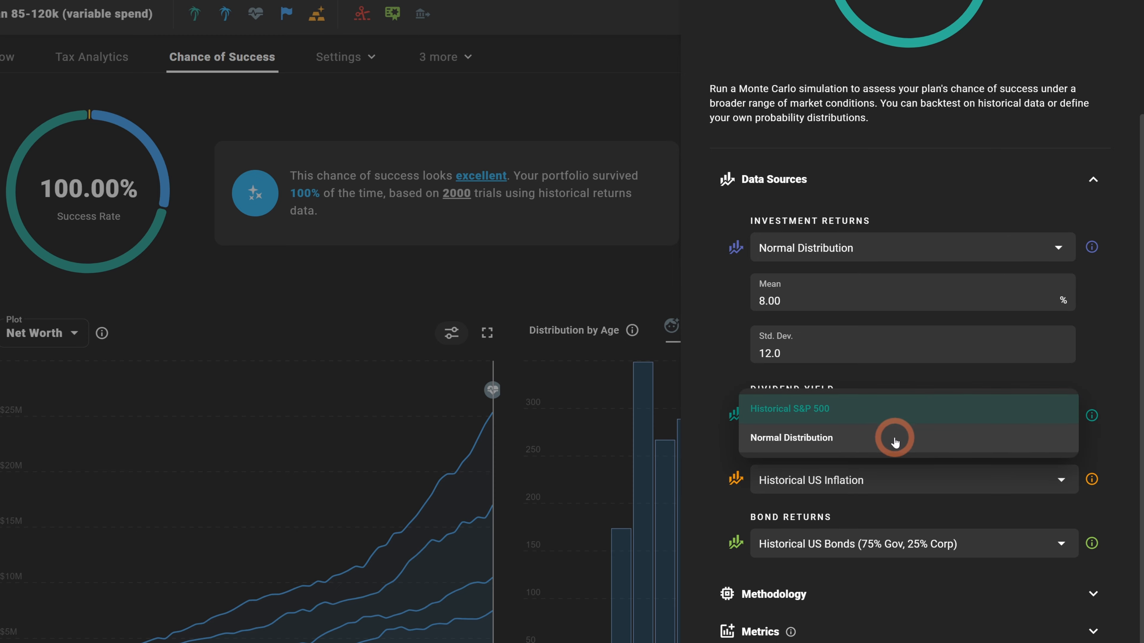
left_click(821, 433)
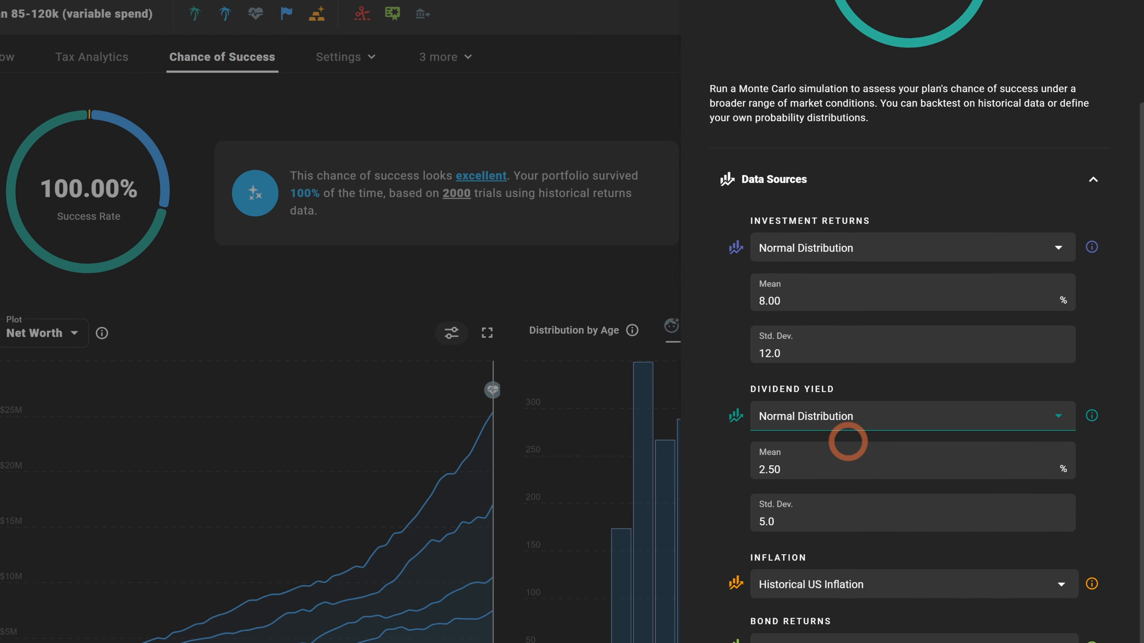
scroll(848, 441, "down", 3)
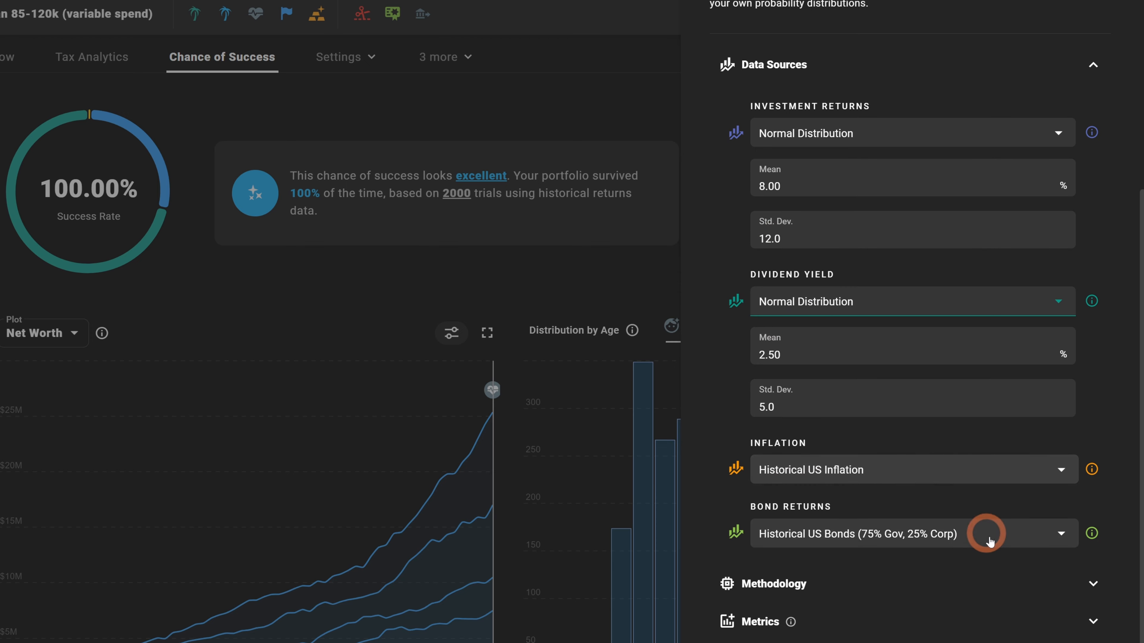
left_click(979, 540)
left_click(819, 564)
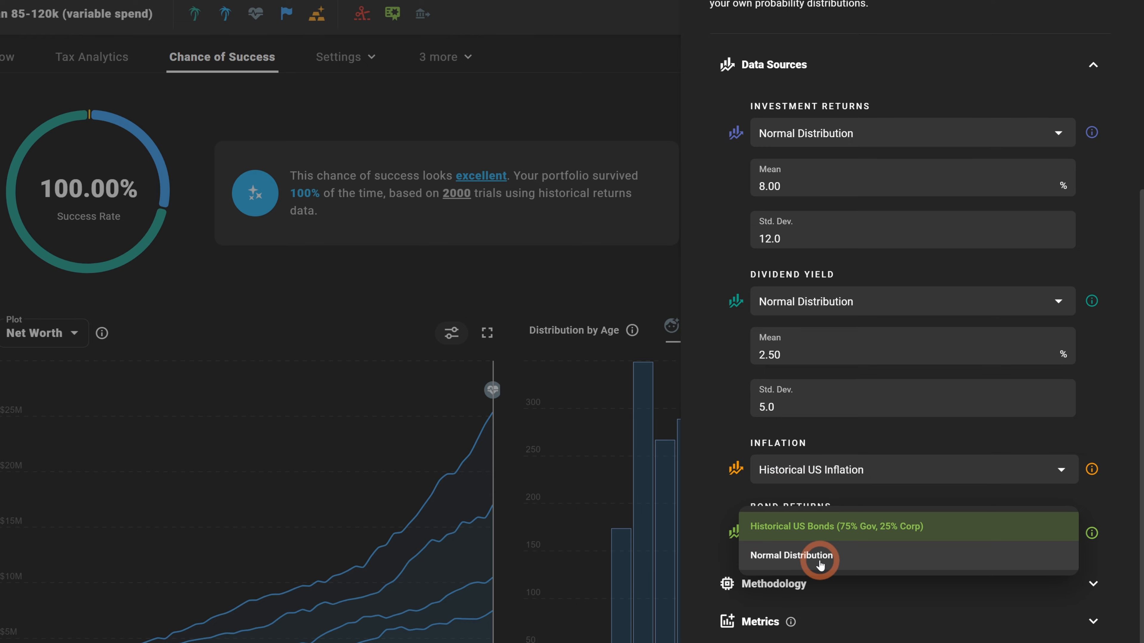
scroll(834, 482, "down", 2)
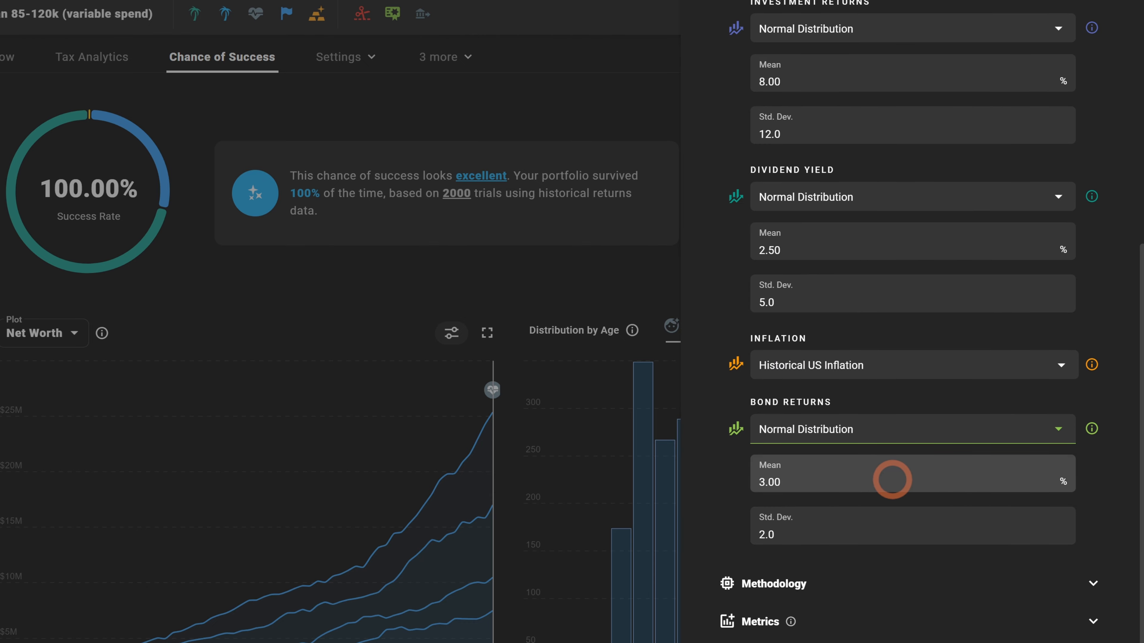
- Check the Methodology's Historical Sampling options, keep Random Start Years, Random-Restart, and re-run the simulation with the normal distribution sources
scroll(919, 530, "down", 3)
left_click(875, 588)
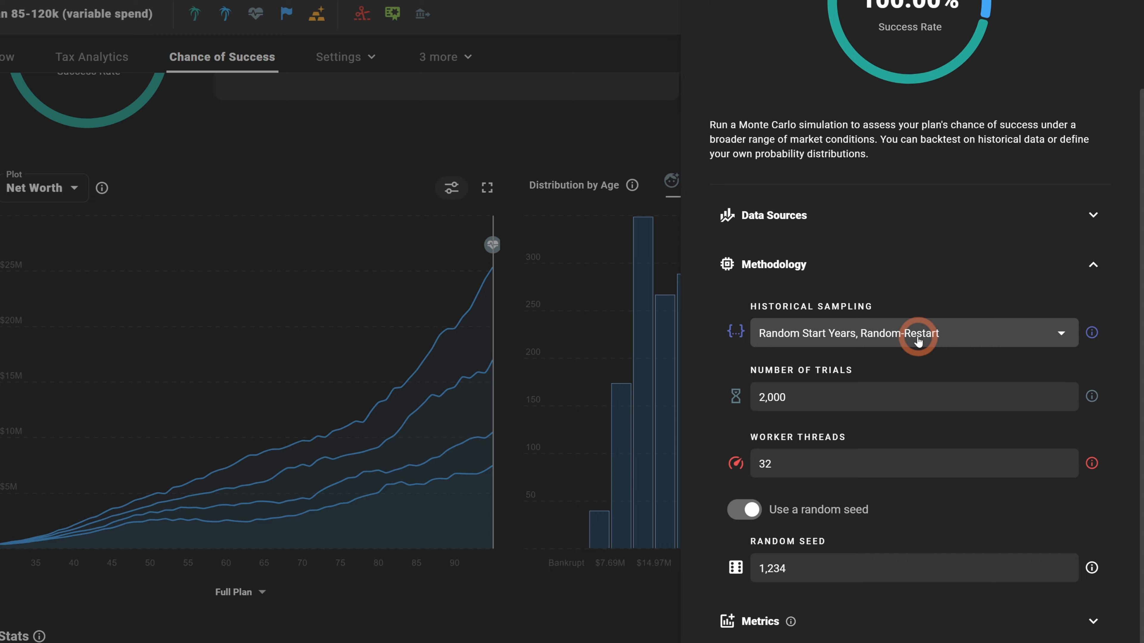
left_click(867, 333)
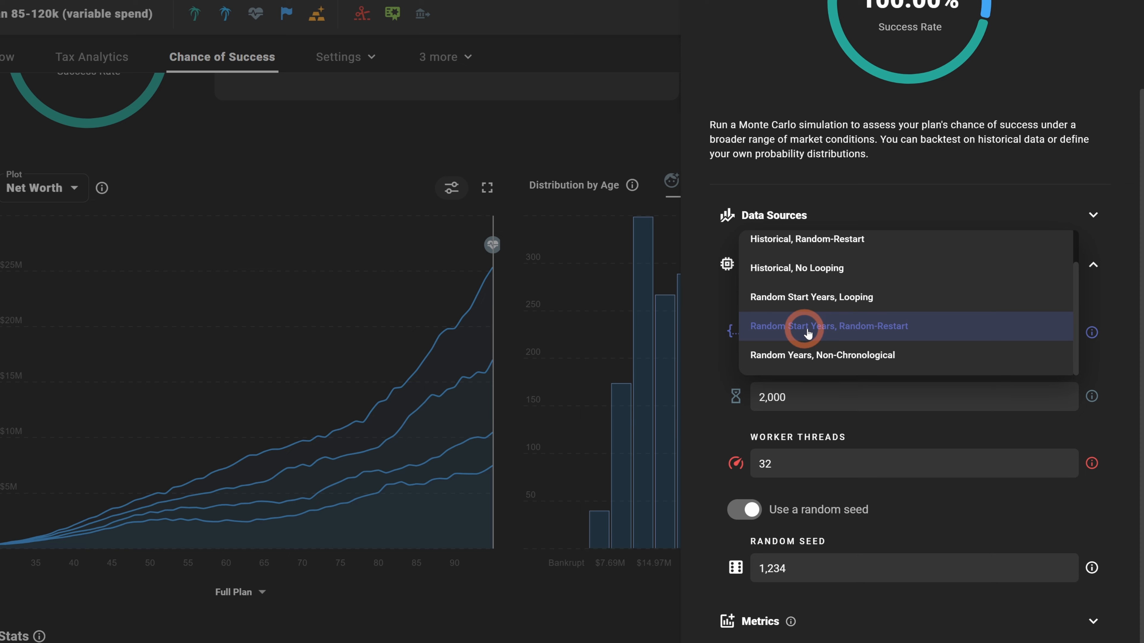
left_click(689, 343)
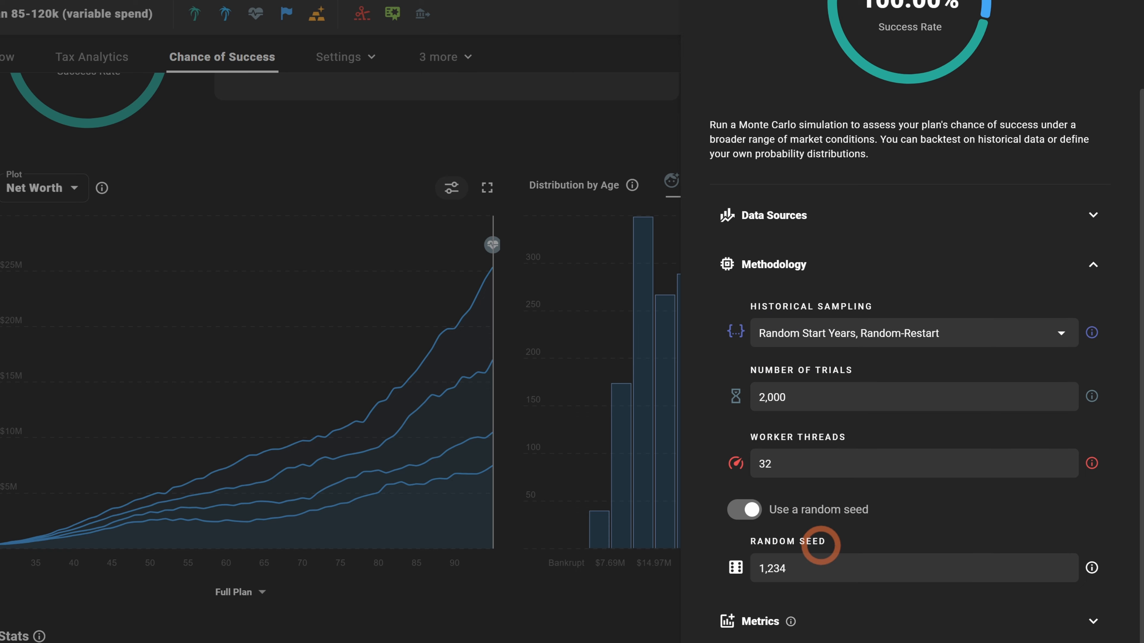
scroll(894, 270, "up", 3)
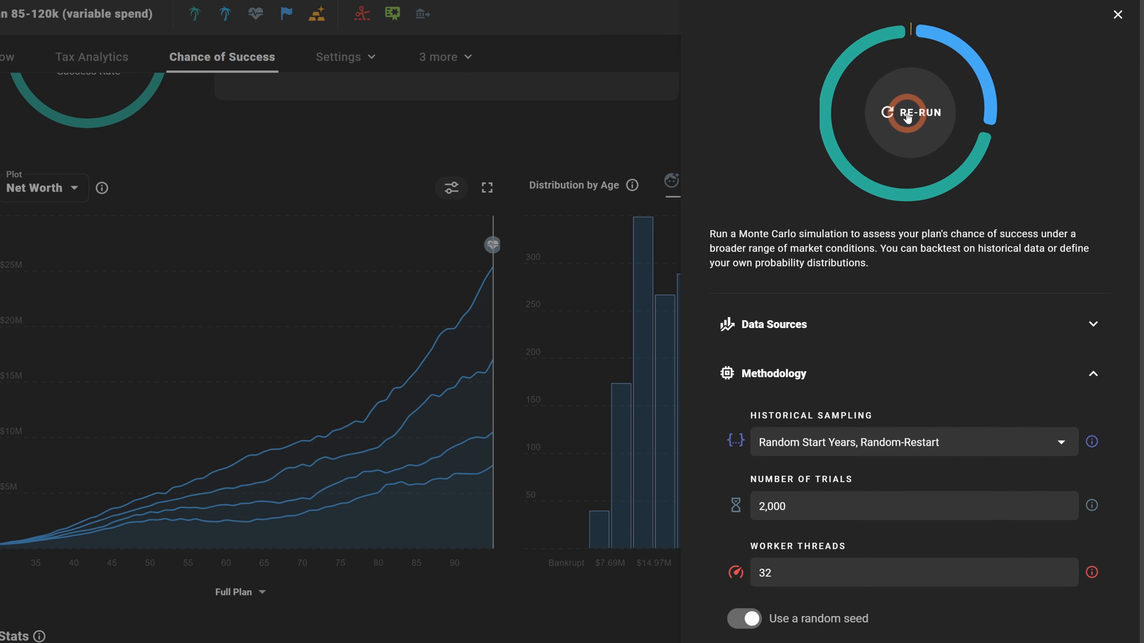
left_click(894, 109)
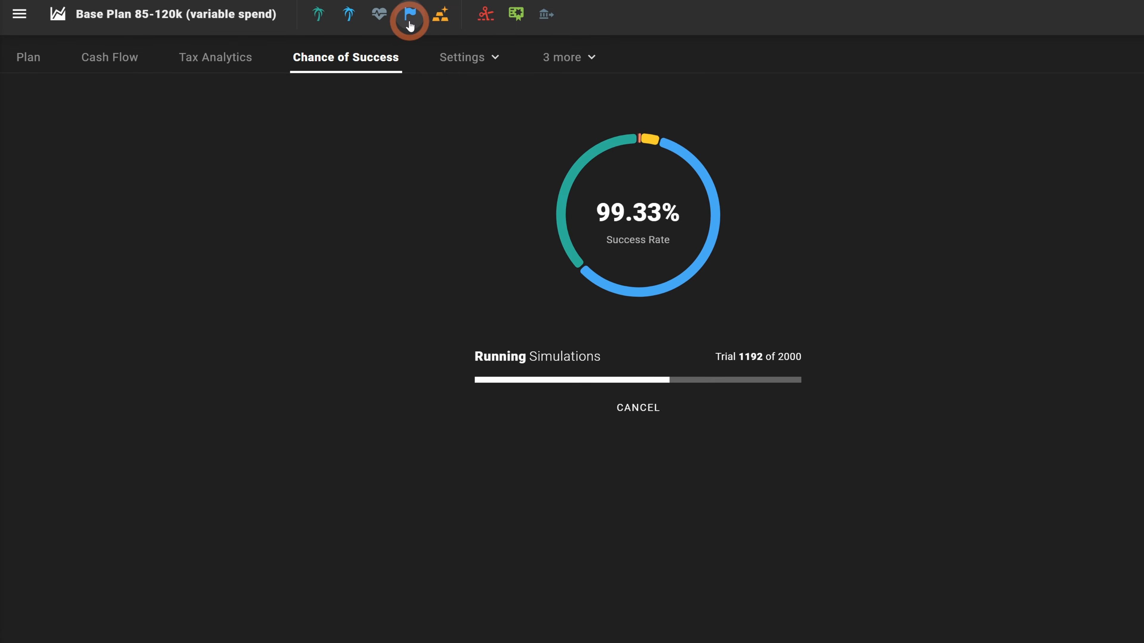
- Review the Financial Independence and End of Plan milestone criteria alongside the new success rate
left_click(409, 23)
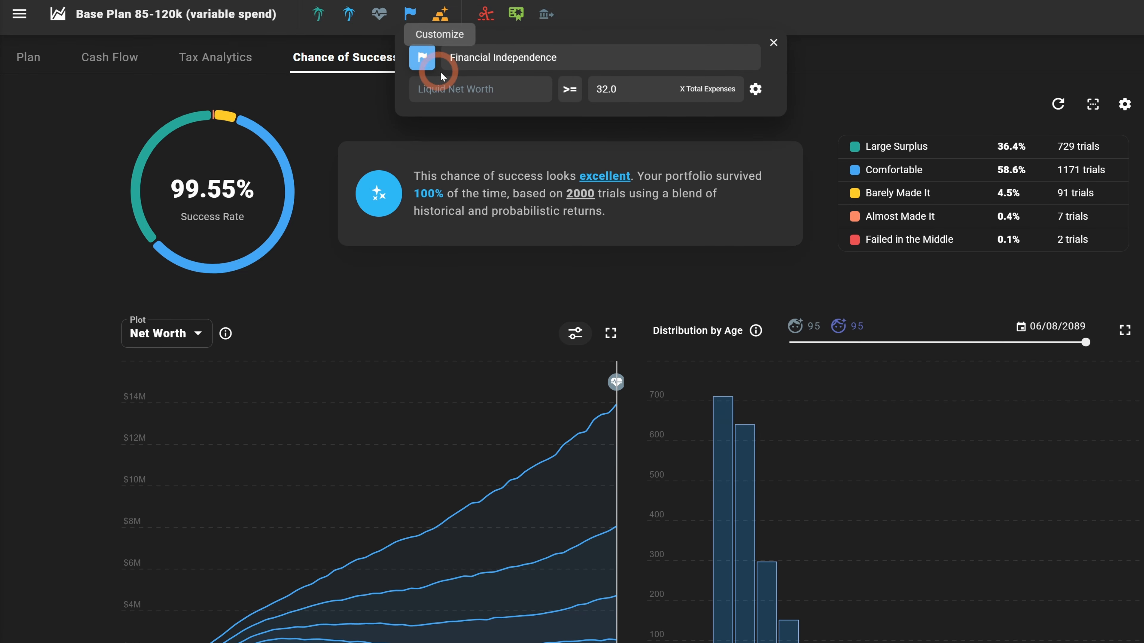
left_click(350, 18)
left_click(410, 14)
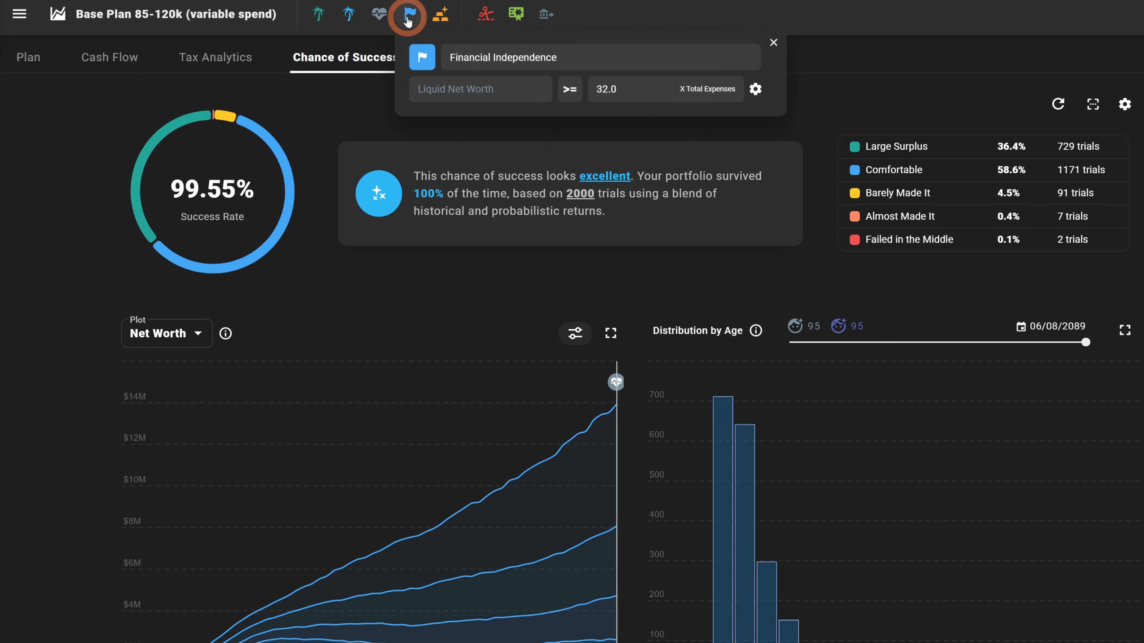
left_click(641, 88)
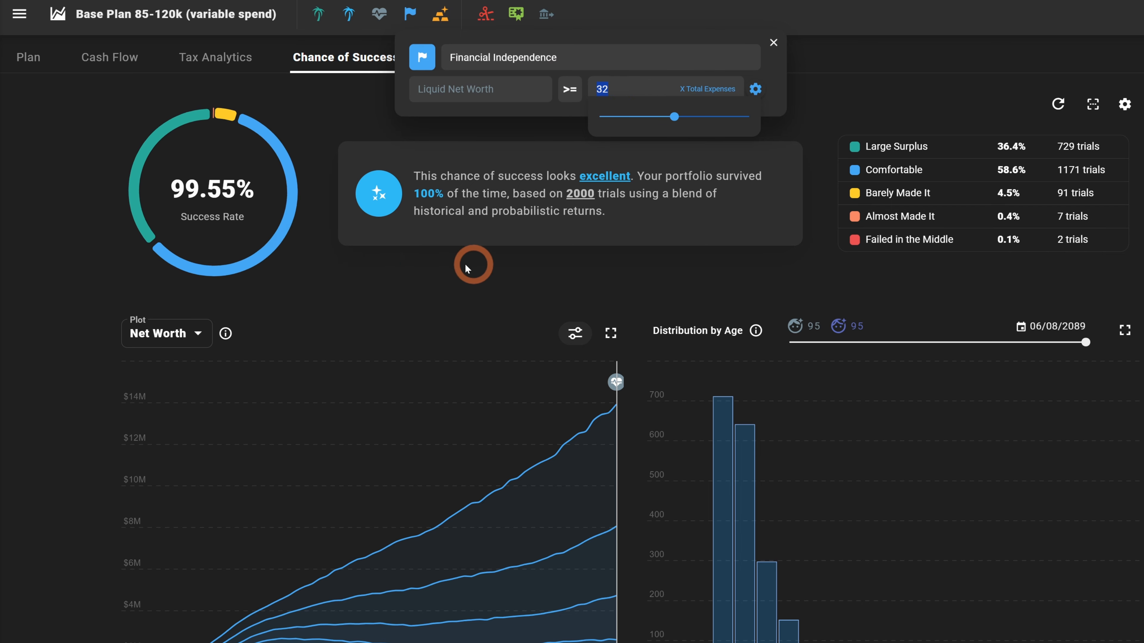
left_click(327, 277)
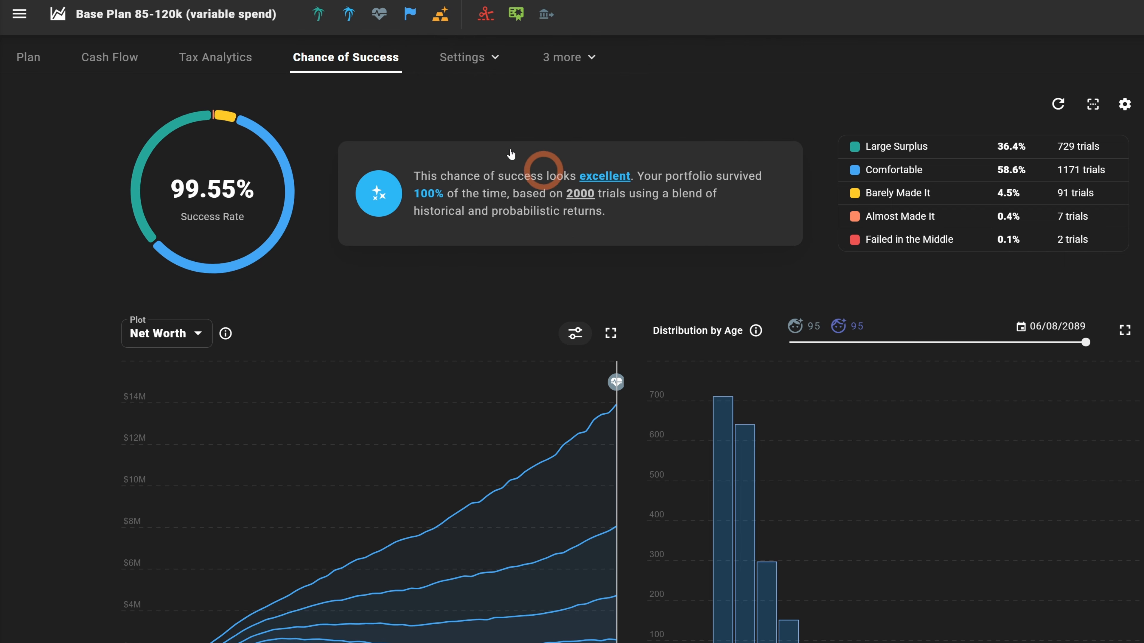
left_click(410, 15)
left_click(422, 221)
left_click(380, 17)
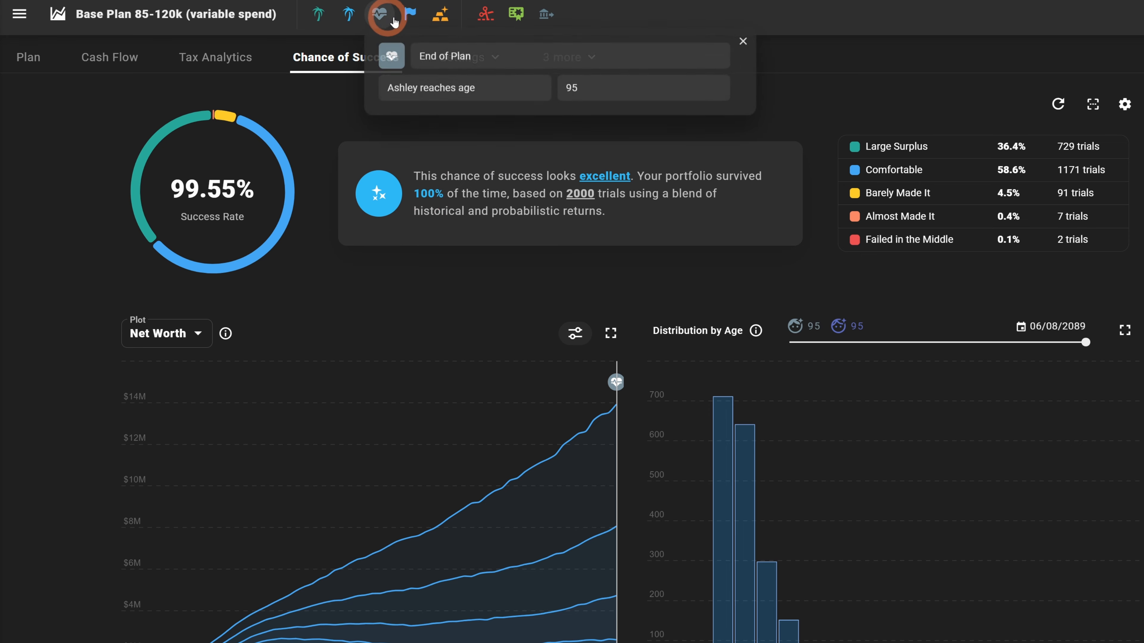
- Set the Financial Independence milestone's liquid net worth threshold to 26 times total expenses and re-run the simulation
left_click(411, 16)
left_click(668, 88)
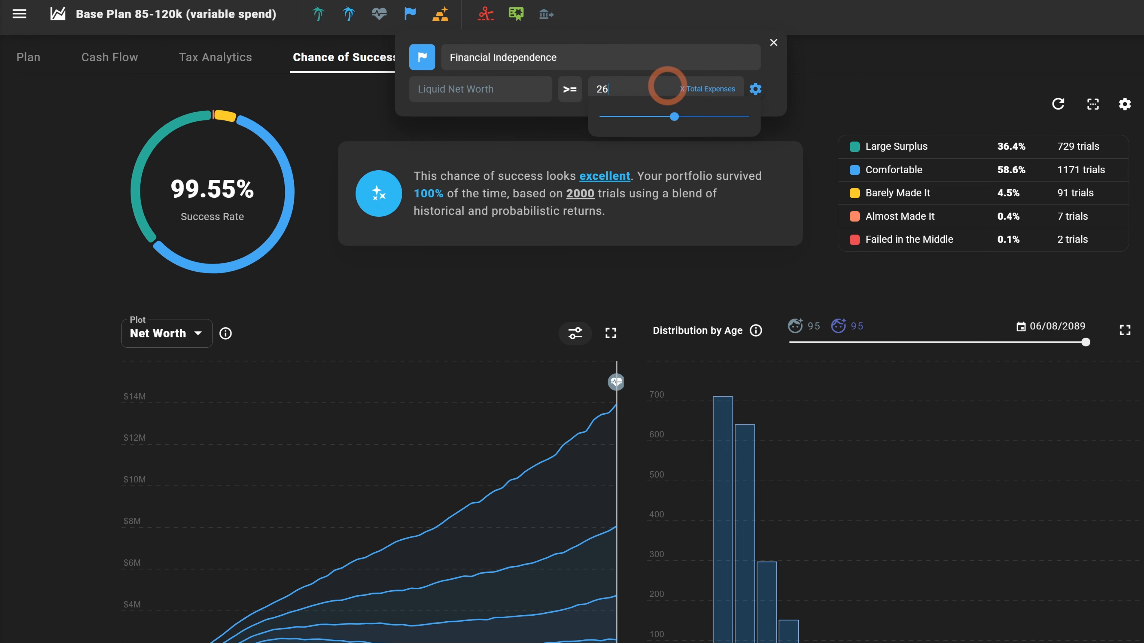
left_click(880, 81)
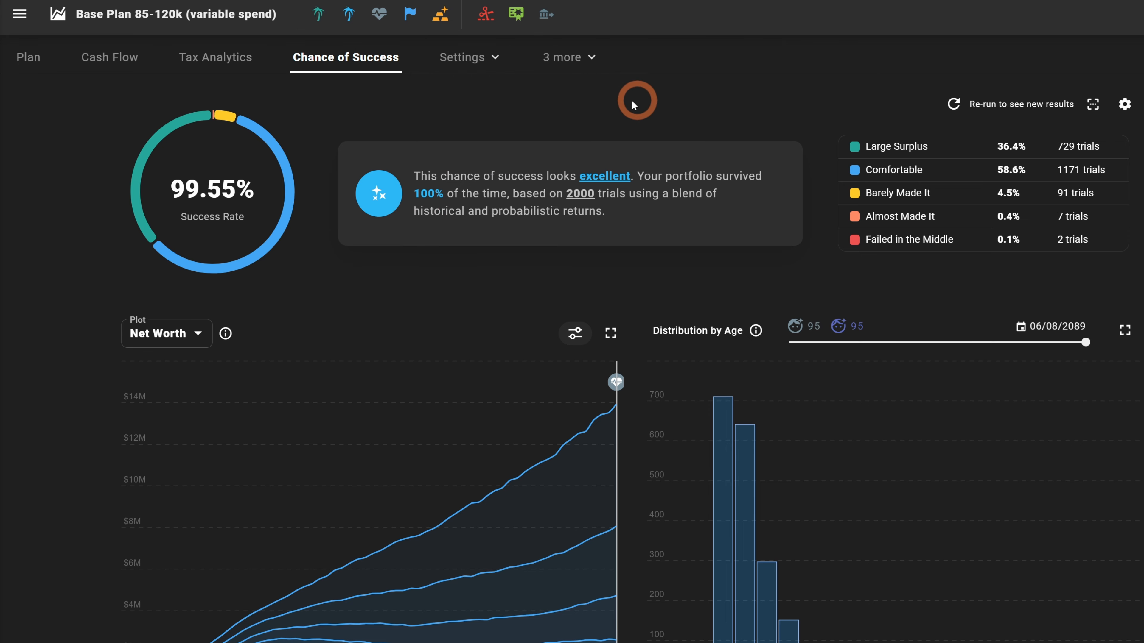
mouse_move(191, 189)
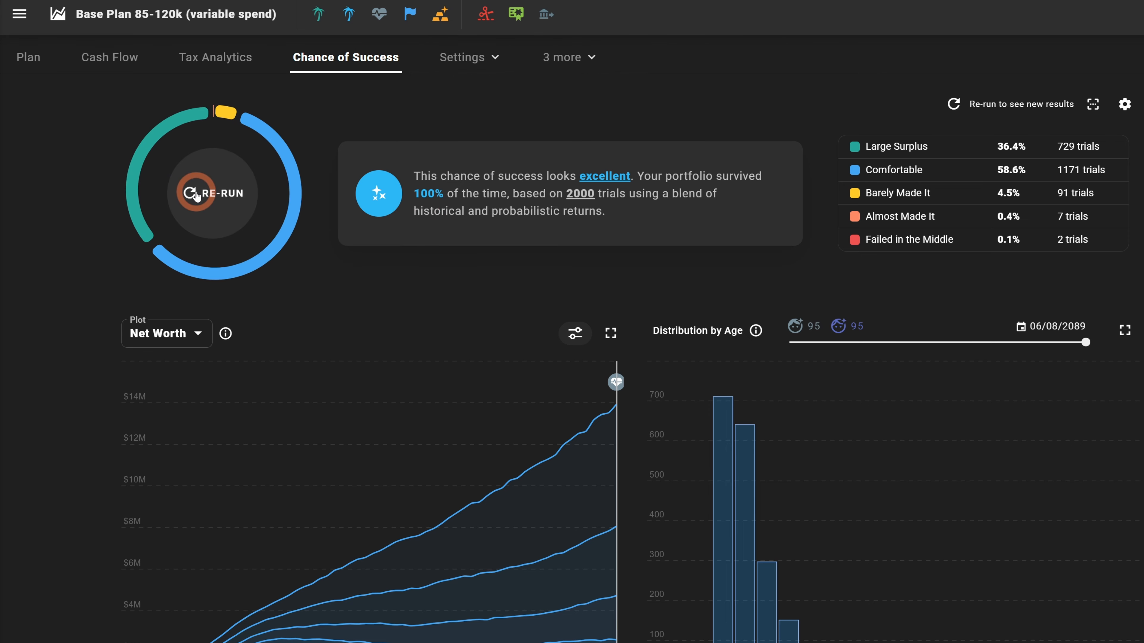
left_click(212, 194)
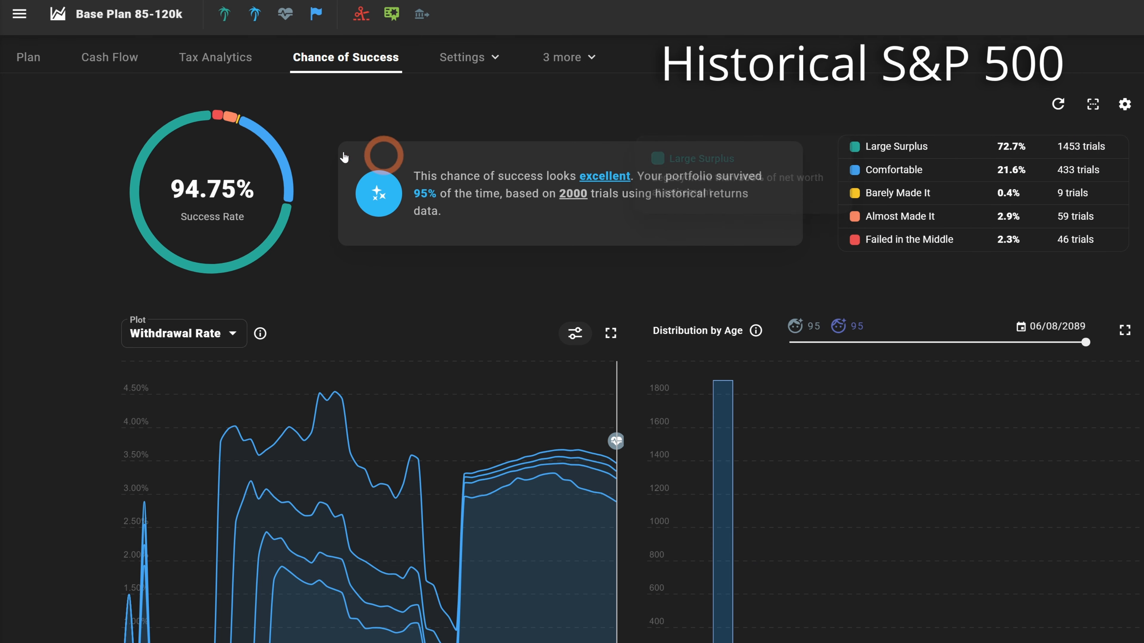
- Plot Net Worth for the Base Plan 85-120k simulation and compare its outcome breakdown with the variable spend plan's normal distribution results
mouse_move(196, 197)
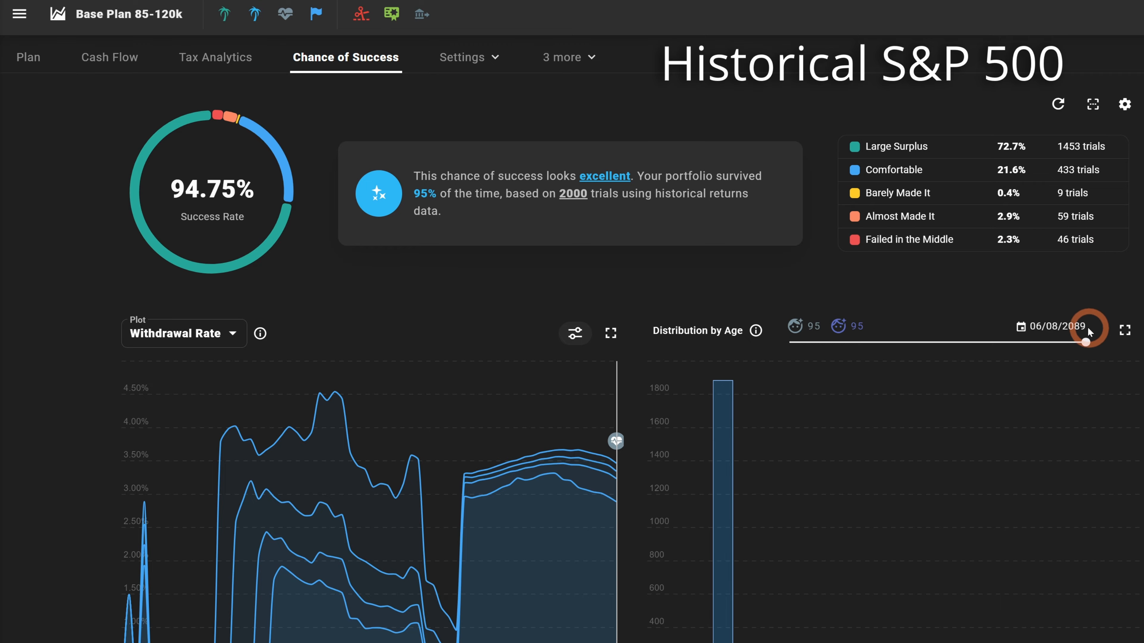
left_click(193, 333)
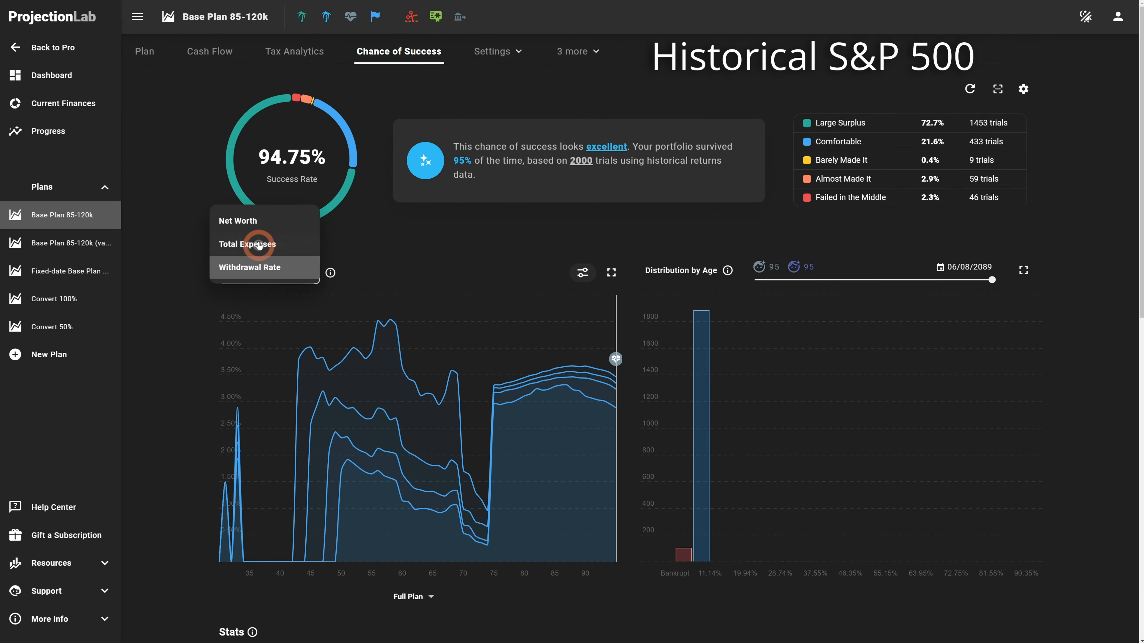
left_click(230, 220)
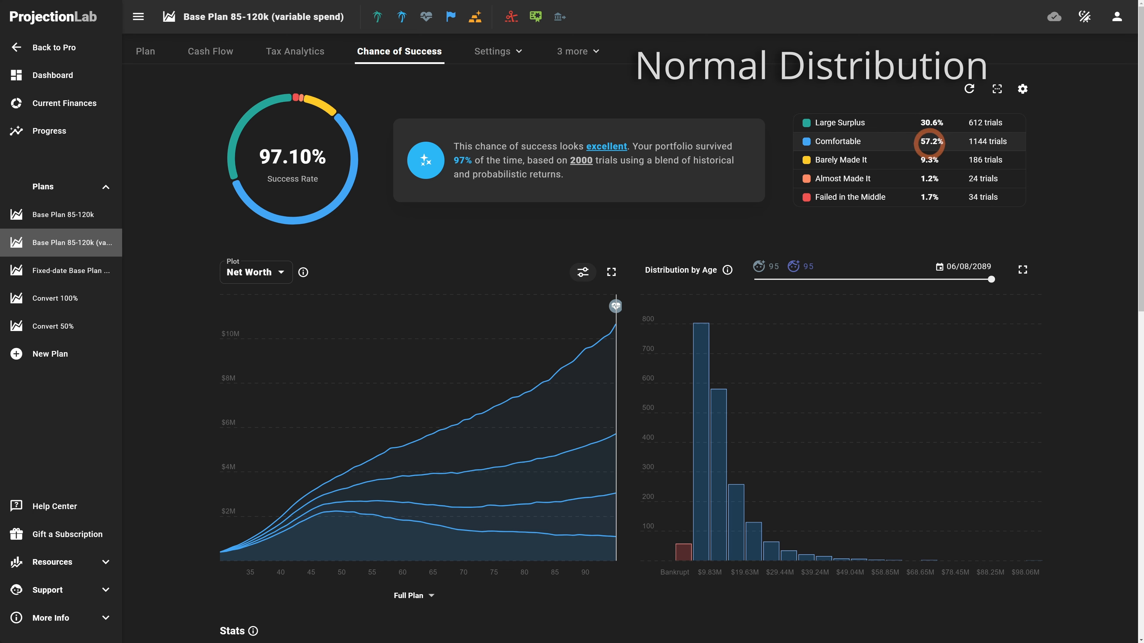
mouse_move(682, 425)
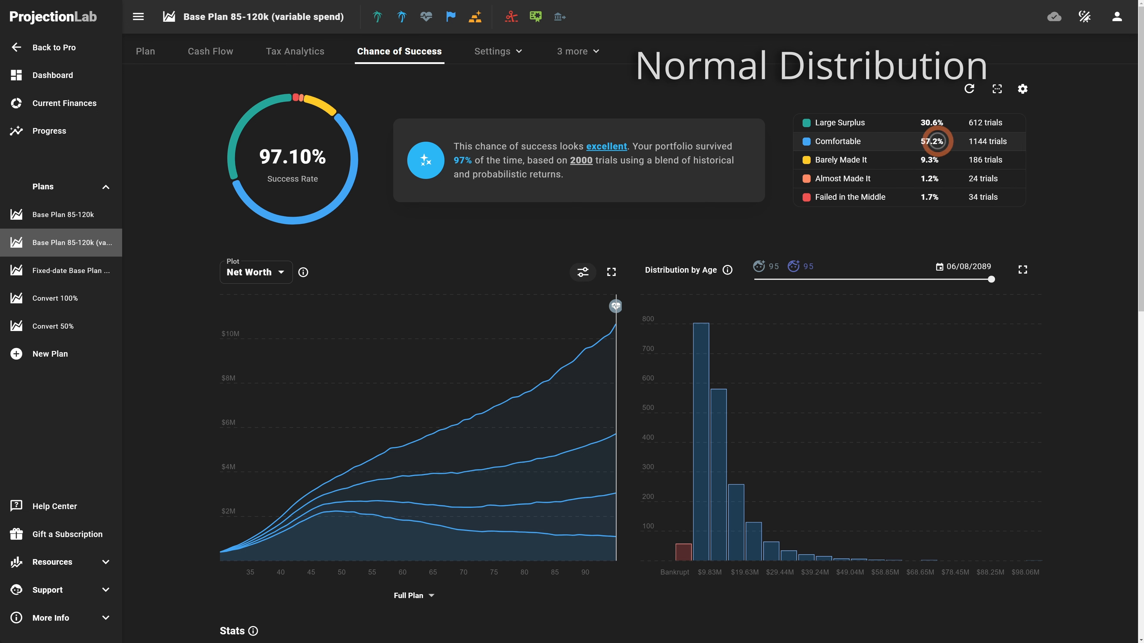
left_click(935, 159)
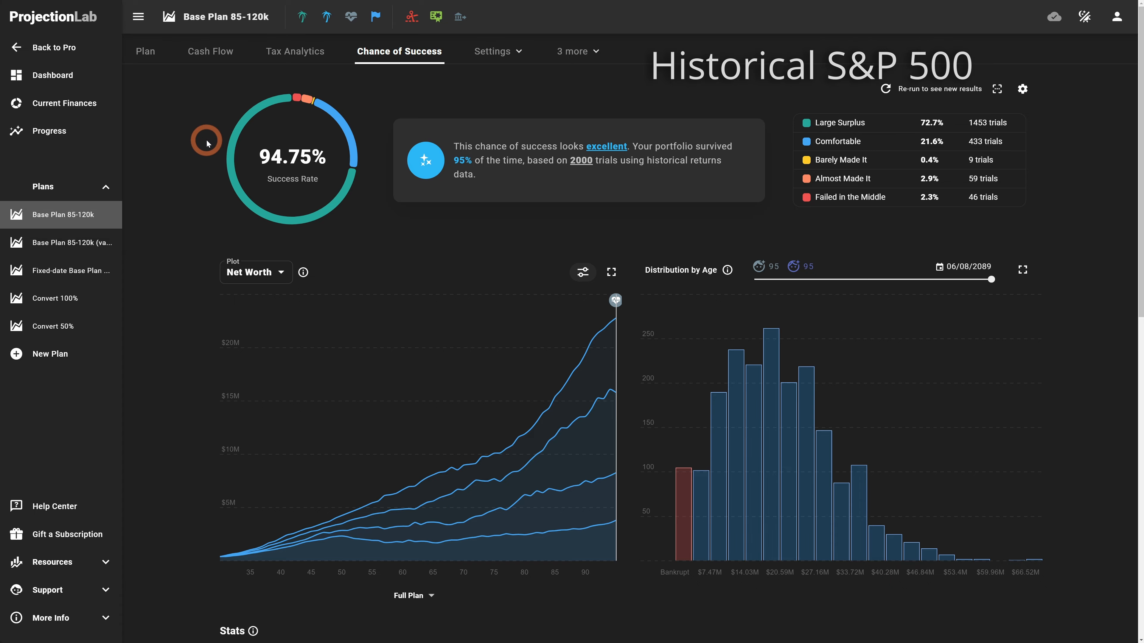
- In Base Plan 85-120k's first Taxable Investments account, switch the Growth Rate to Fixed Rate and the Dividend Yield to Fixed Yield
left_click(141, 56)
scroll(293, 293, "down", 5)
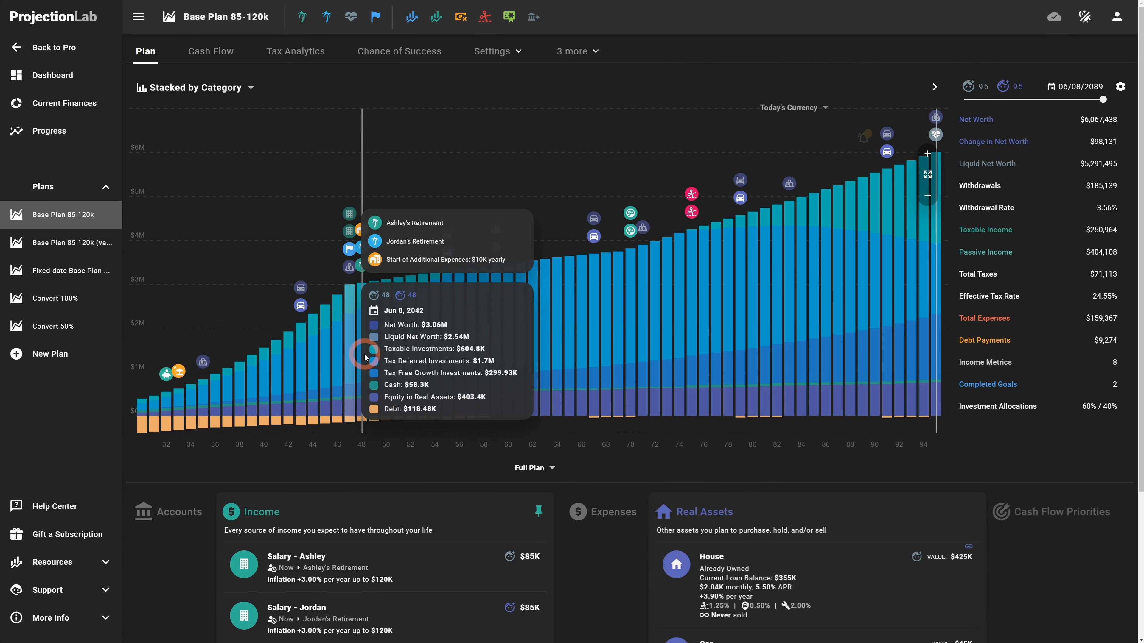
left_click(178, 343)
left_click(243, 492)
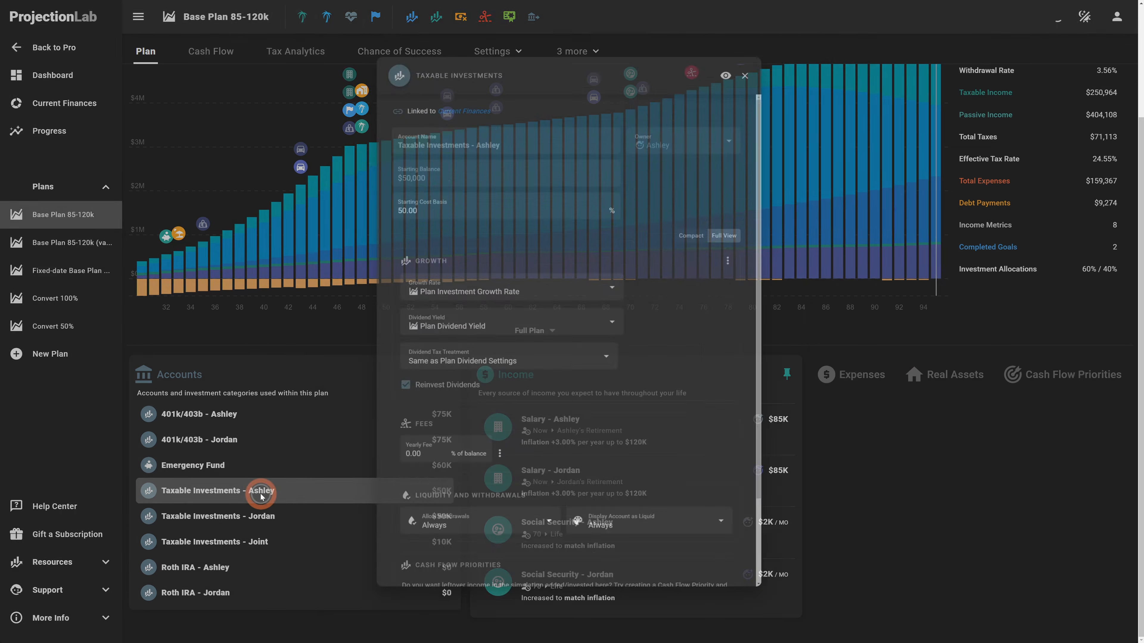
left_click(443, 282)
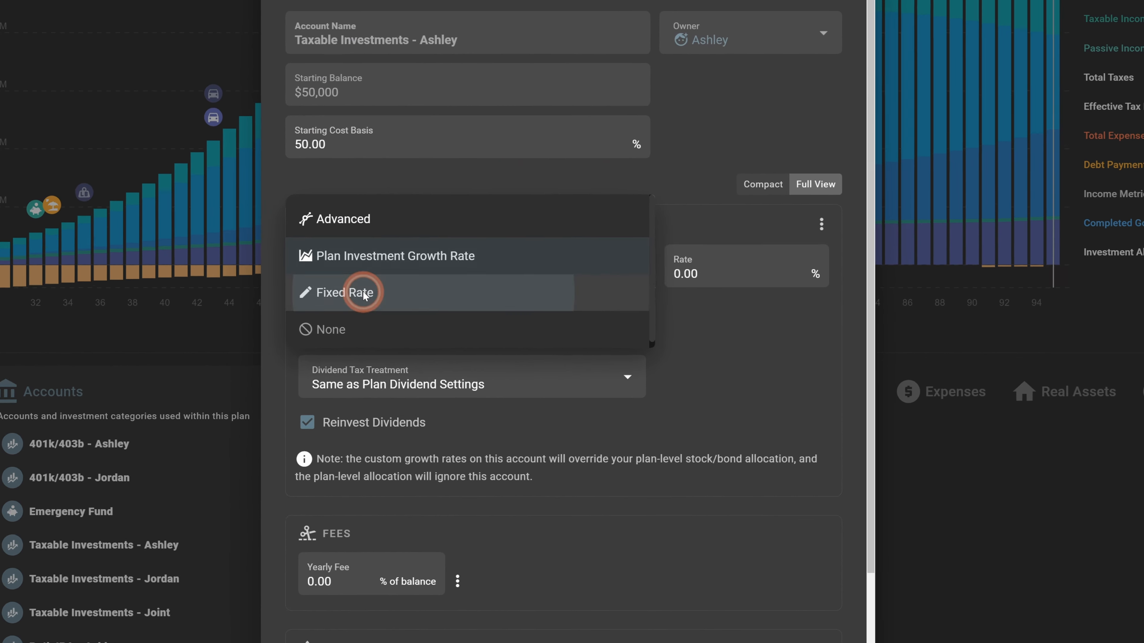
left_click(409, 305)
left_click(383, 331)
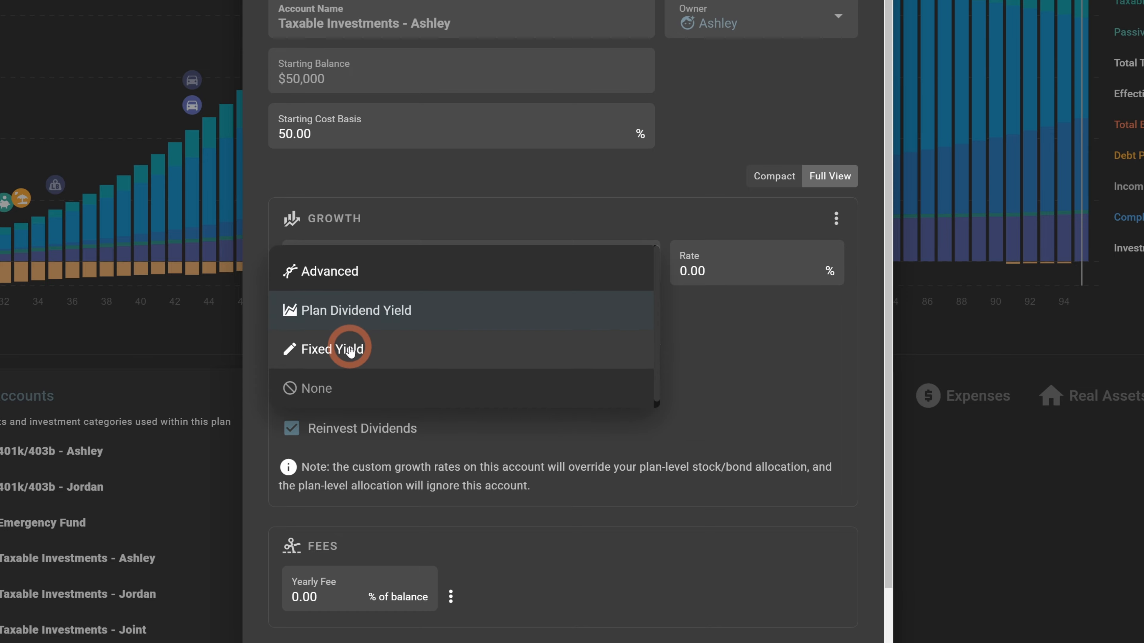
left_click(309, 350)
- Set the account's fixed growth rate to 5% and its fixed dividend yield to 3%, and close the account settings
left_click(755, 274)
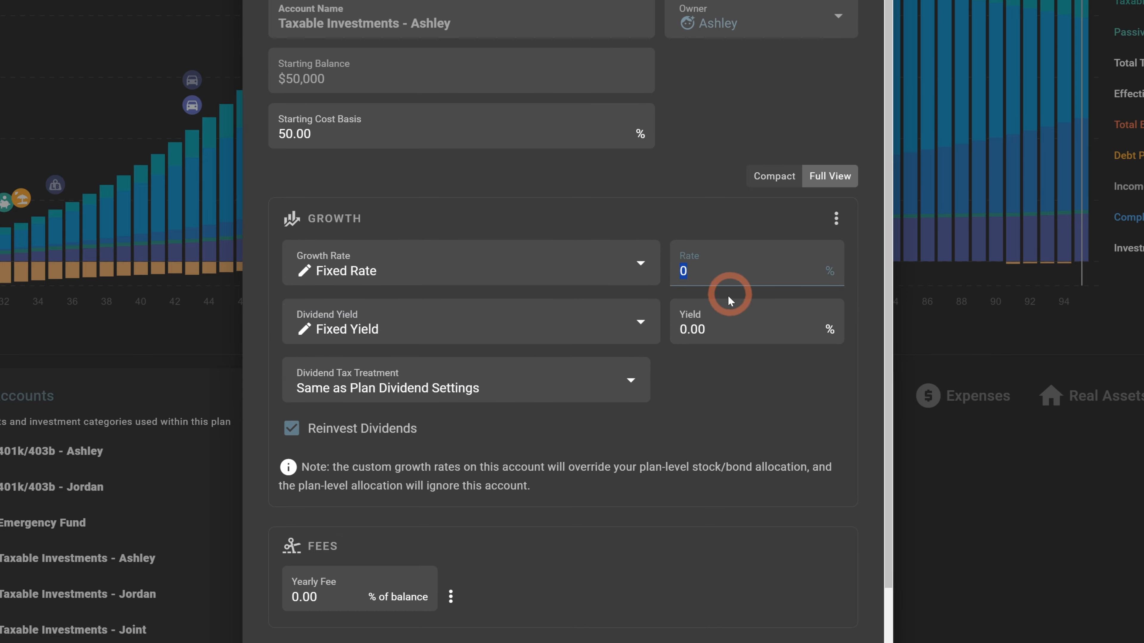
type("5")
left_click(792, 332)
type("3")
left_click(717, 379)
left_click(692, 379)
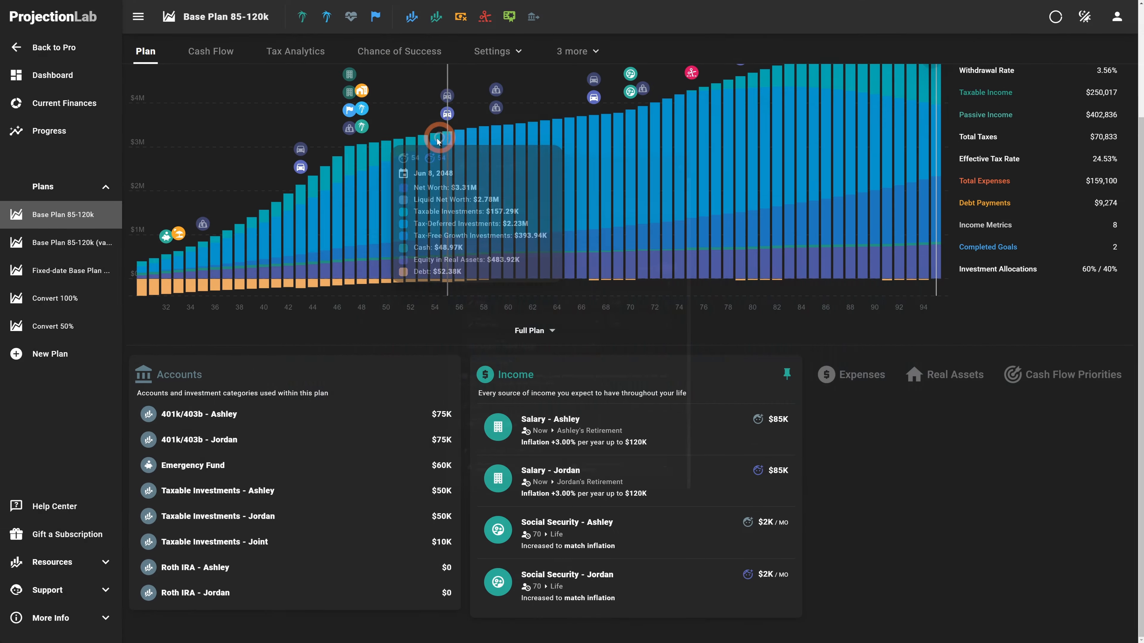
- Examine the Chance of Success data sources and the note on how accounts with custom growth rates are treated
scroll(439, 138, "up", 3)
left_click(404, 53)
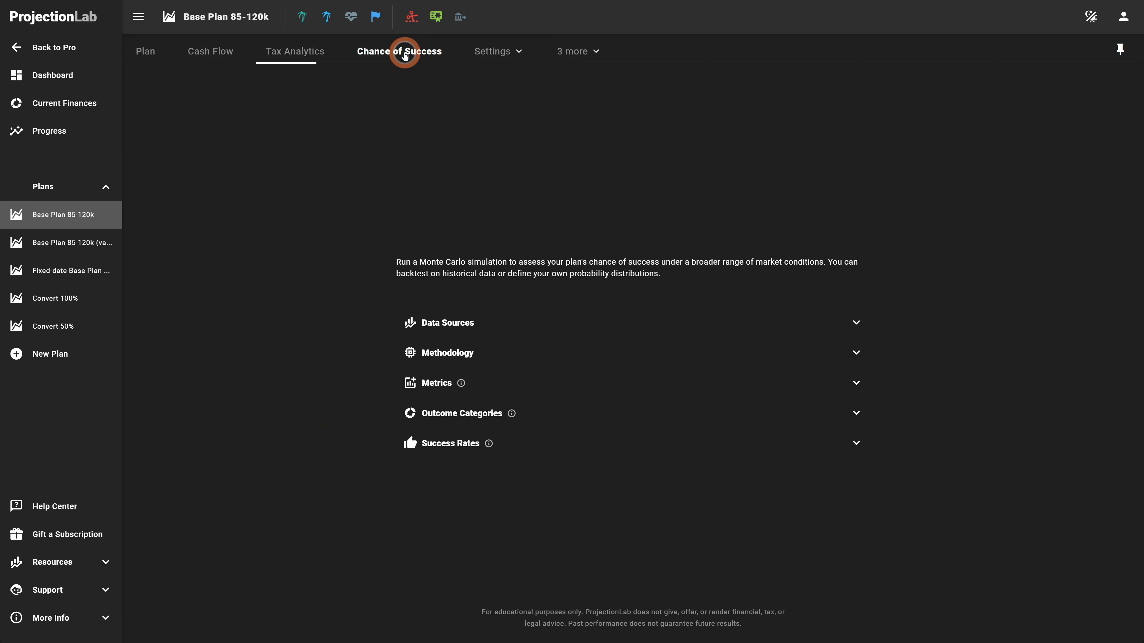
left_click(472, 323)
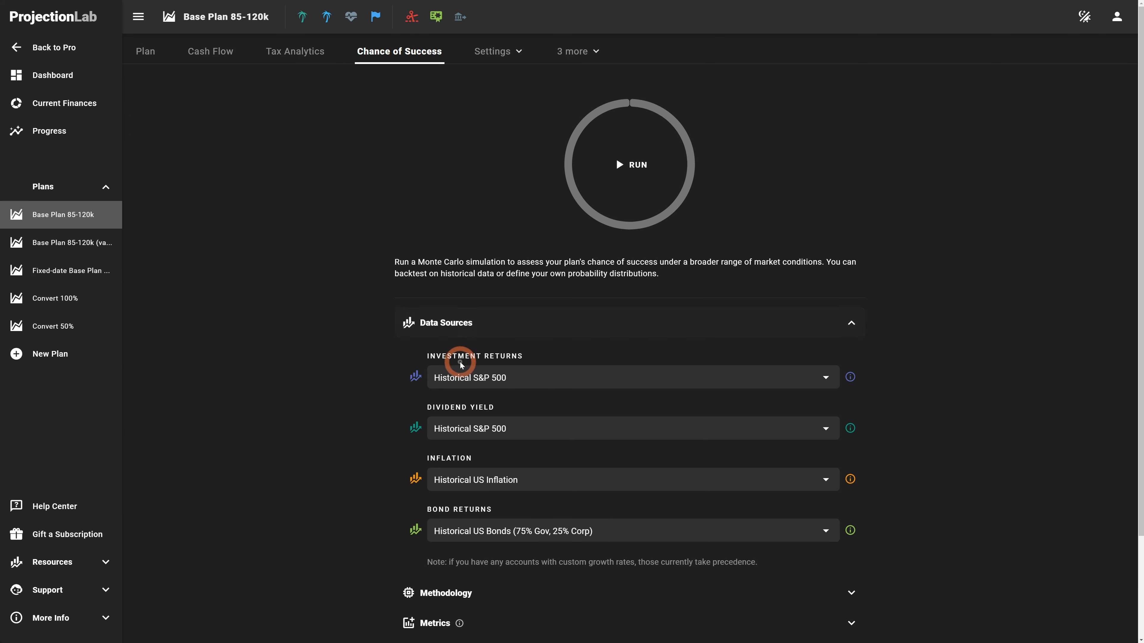
scroll(367, 439, "down", 3)
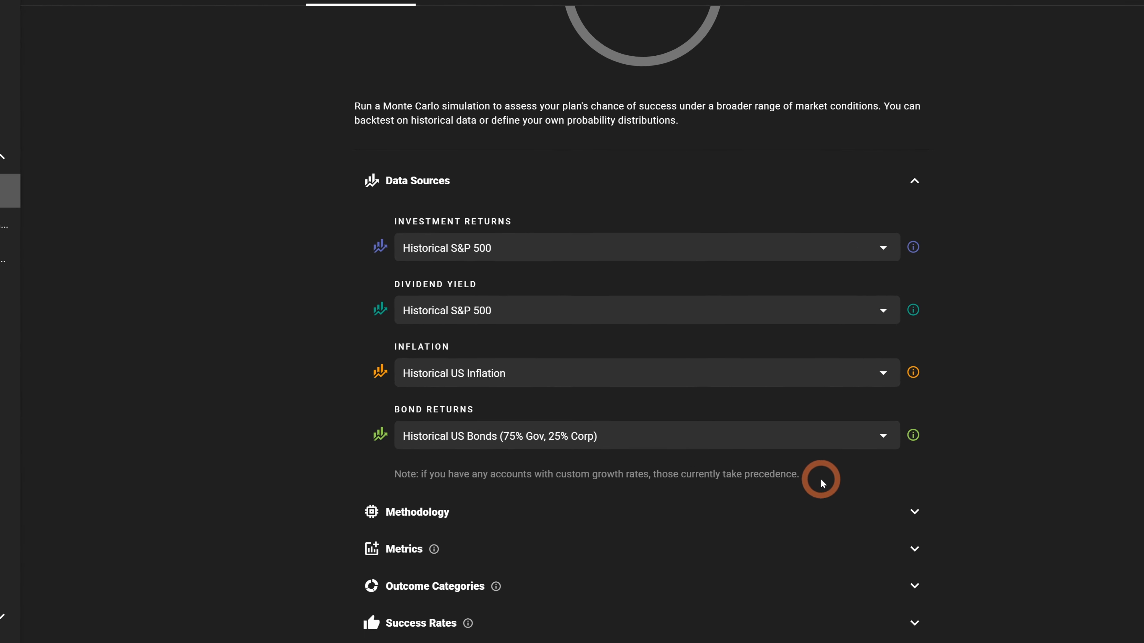
left_click_drag(370, 491, 842, 508)
left_click(837, 496)
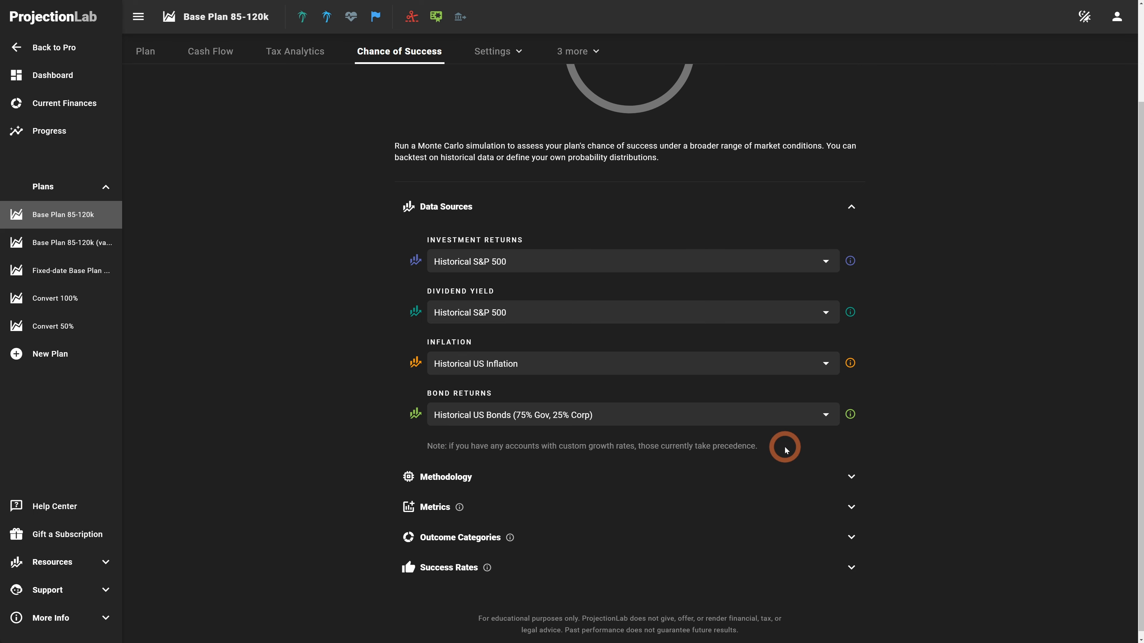
scroll(394, 226, "up", 3)
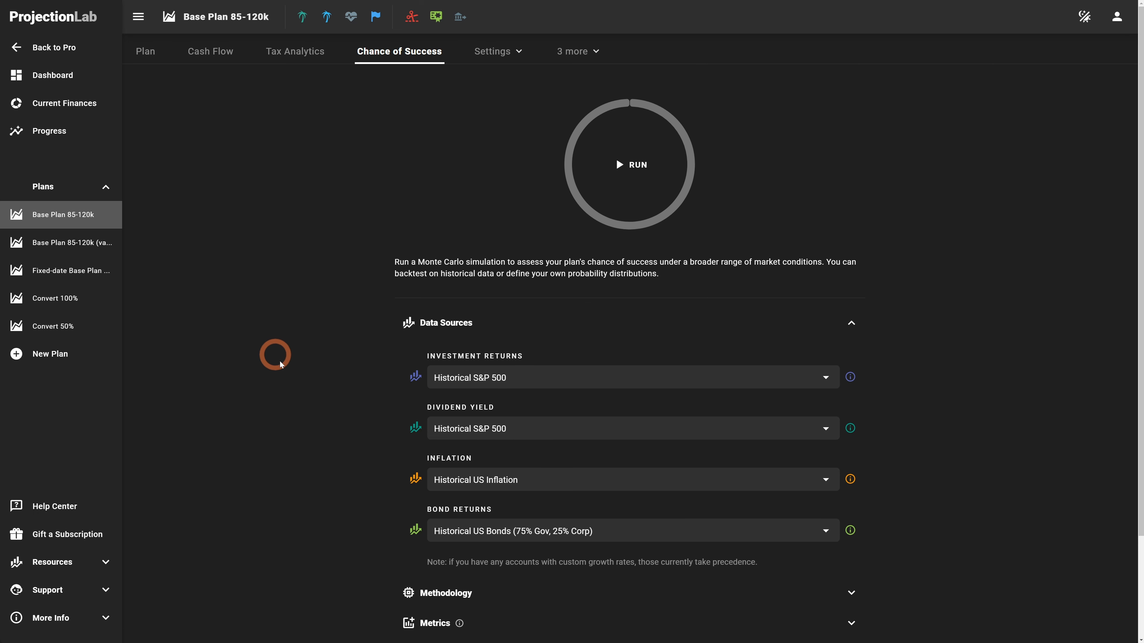
scroll(767, 448, "down", 3)
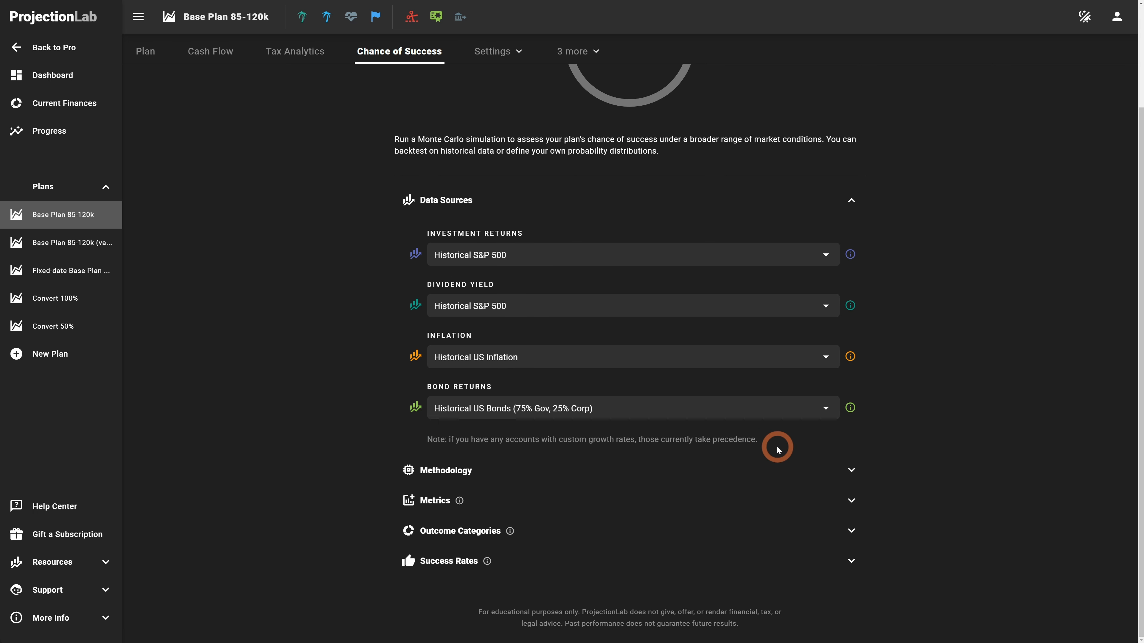
- Check the plan-level Dividend Yield and open the second Taxable Investments account to view its growth settings
left_click(143, 55)
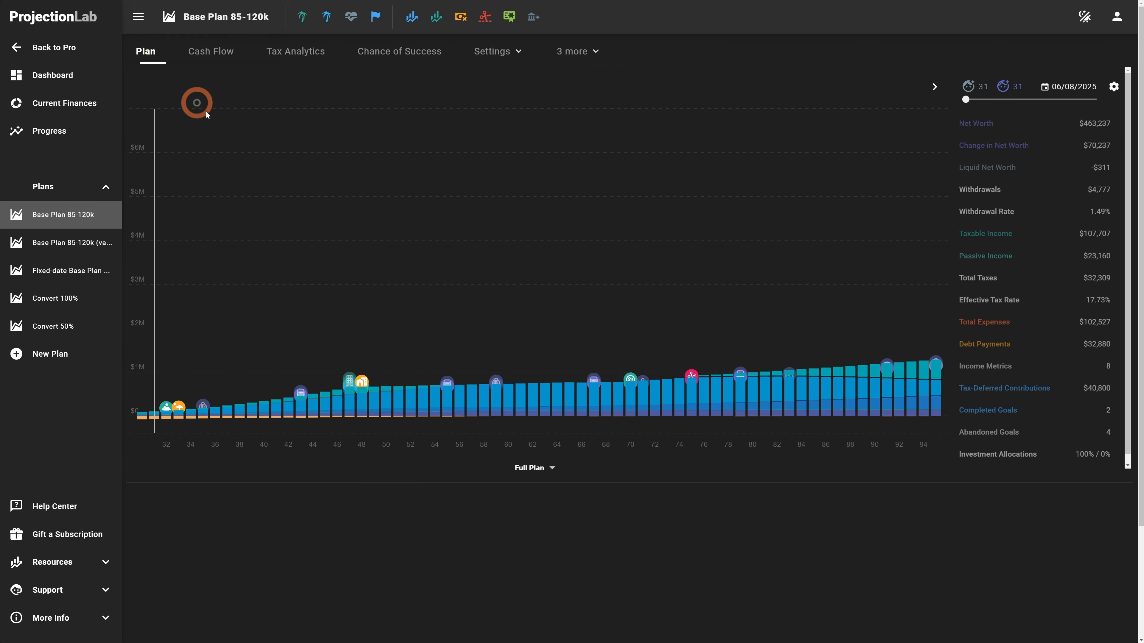
scroll(257, 479, "down", 3)
mouse_move(422, 12)
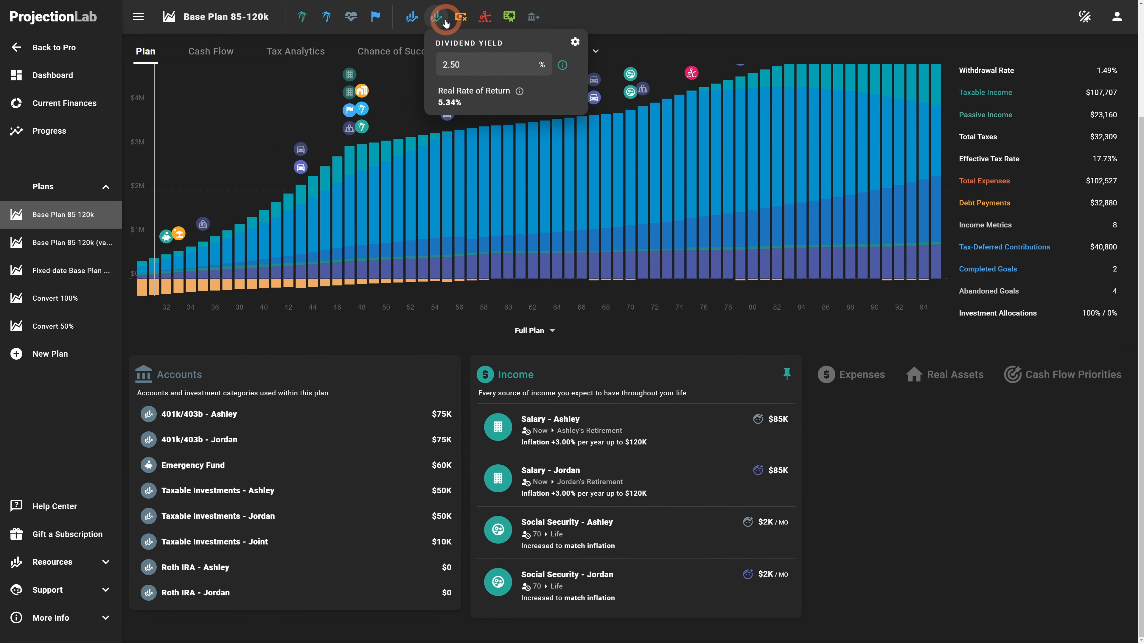
left_click(277, 518)
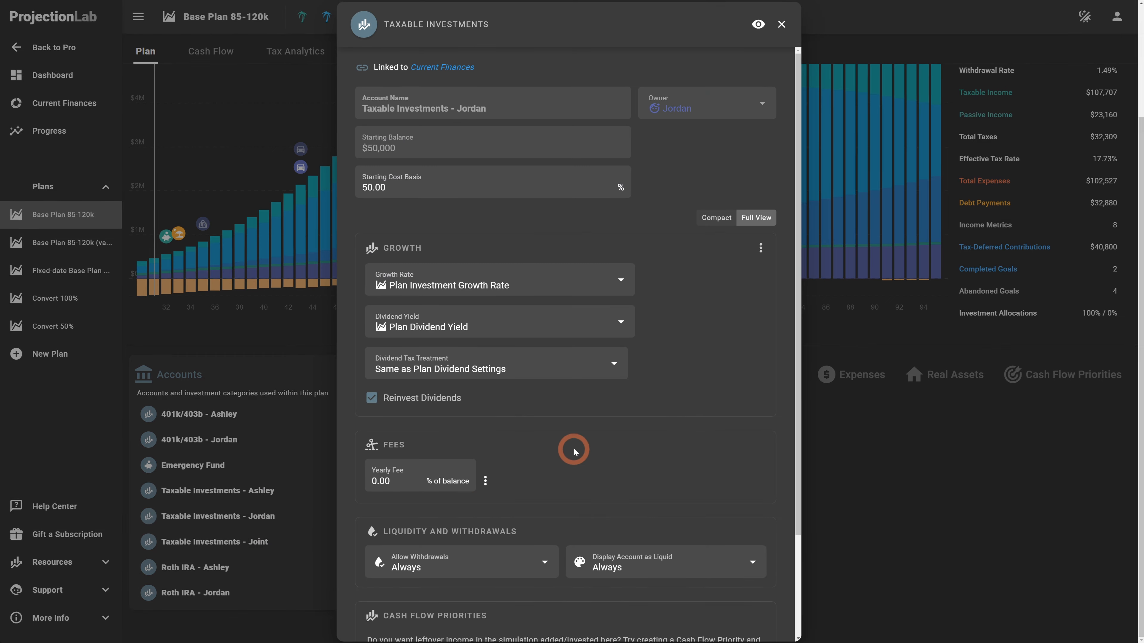